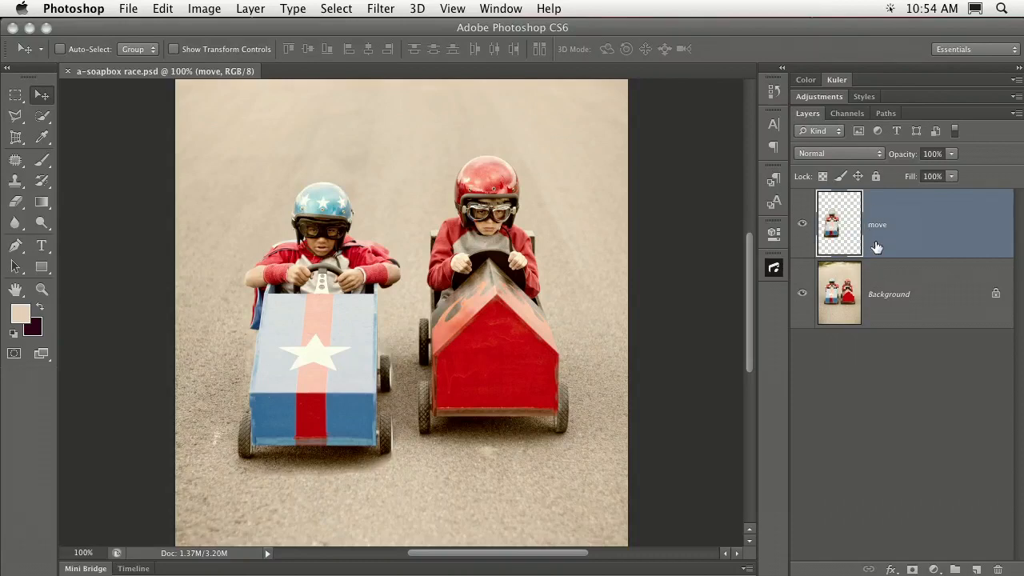
- Compare the photo with and without the move layer by repeatedly switching its visibility, and leave that layer hidden
click(802, 228)
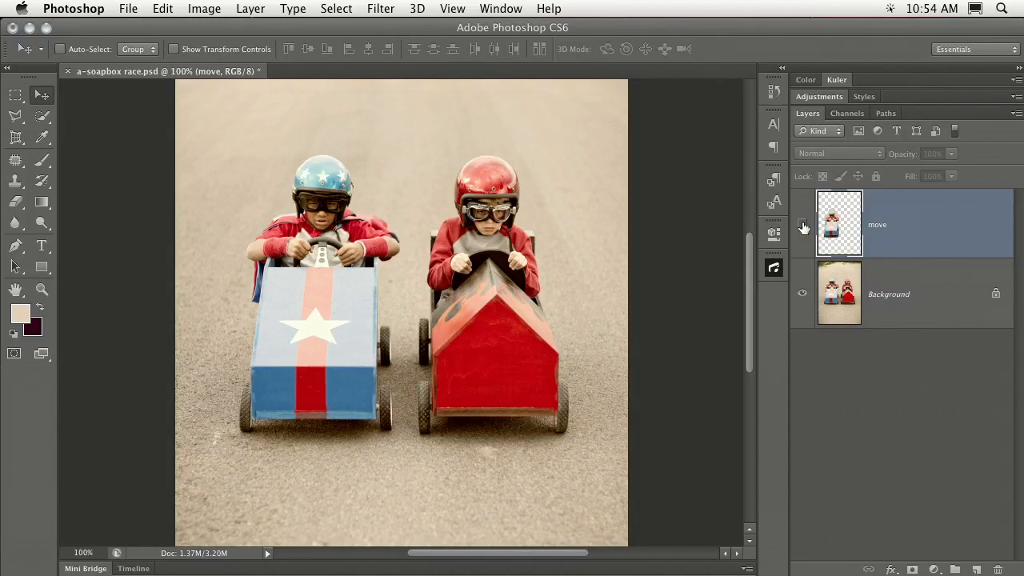
click(802, 228)
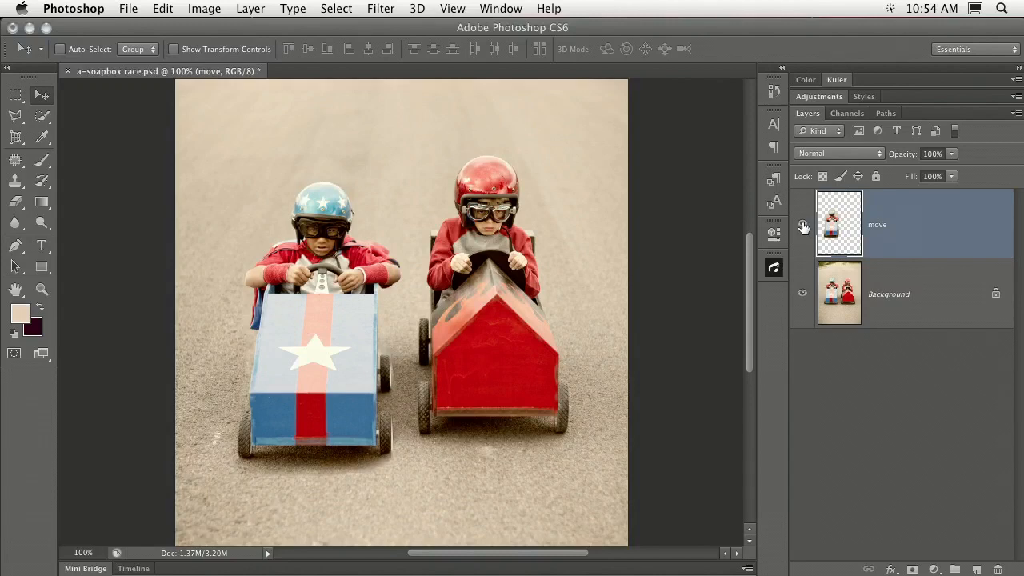
click(802, 228)
click(802, 228)
click(802, 228)
click(802, 228)
click(802, 228)
click(802, 228)
click(802, 227)
click(802, 228)
click(802, 228)
click(802, 227)
click(802, 228)
click(802, 228)
click(802, 228)
click(802, 228)
click(802, 228)
click(802, 228)
click(802, 228)
click(802, 228)
click(802, 228)
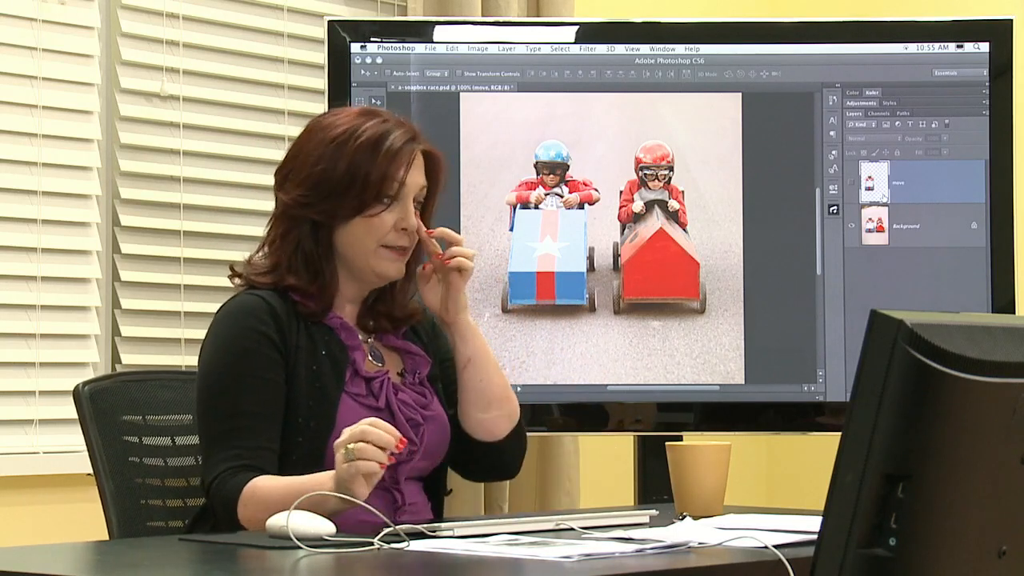
- Add a new empty layer directly above the Background layer
click(908, 236)
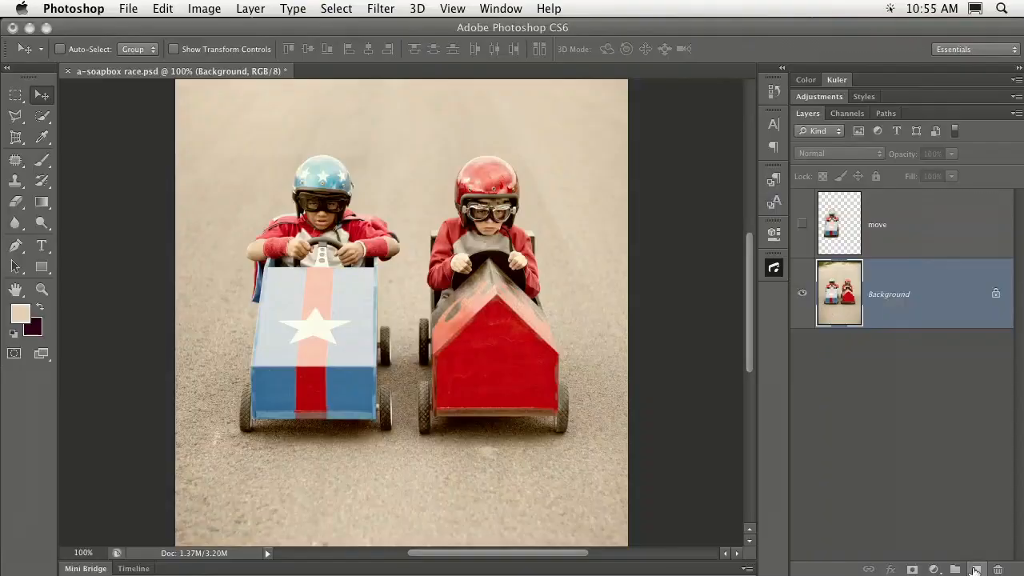
click(976, 569)
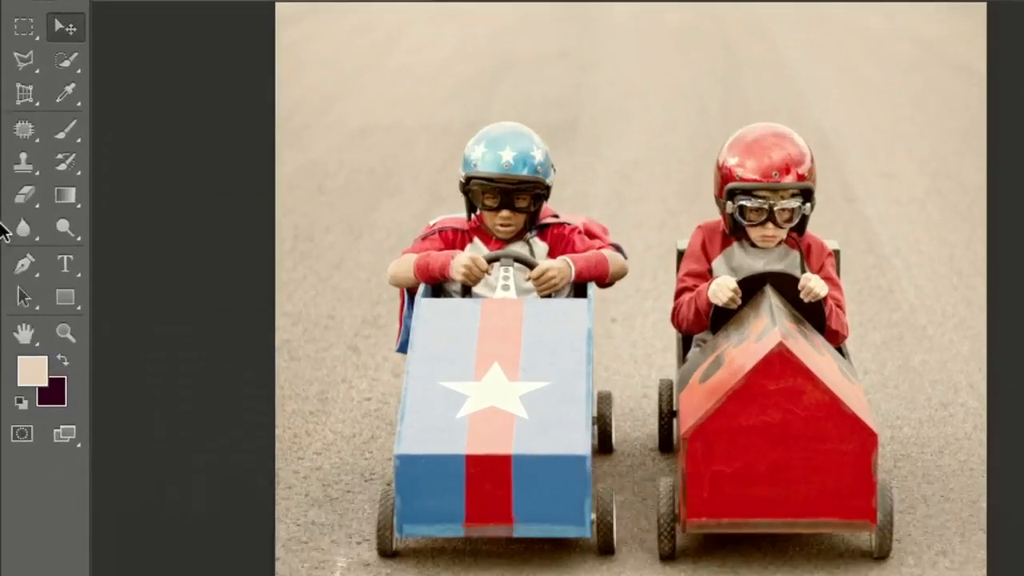
- Activate the Content-Aware Move Tool and check its options, keeping Mode at Move and Adaptation at Medium
click(35, 140)
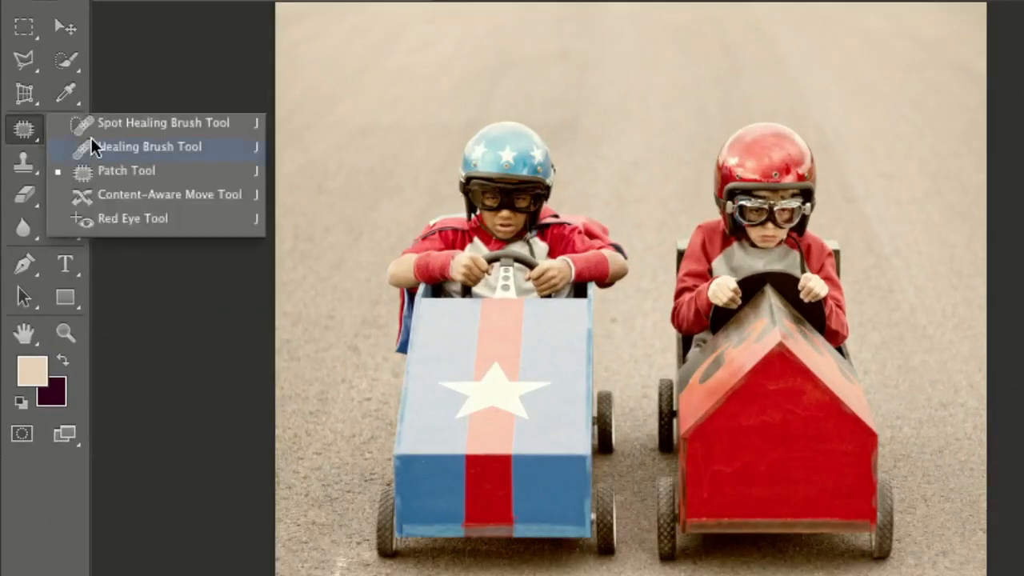
click(155, 196)
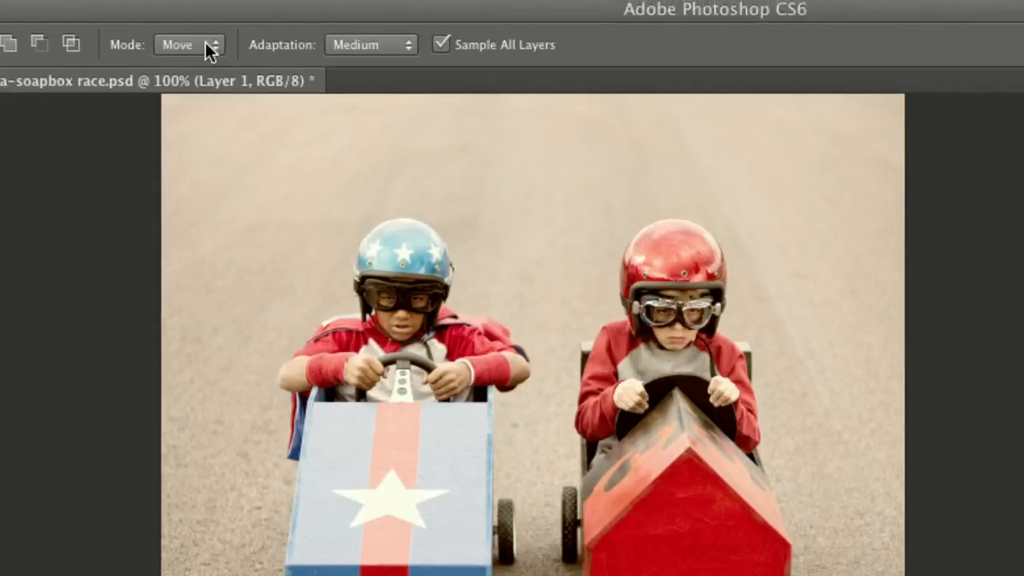
click(205, 33)
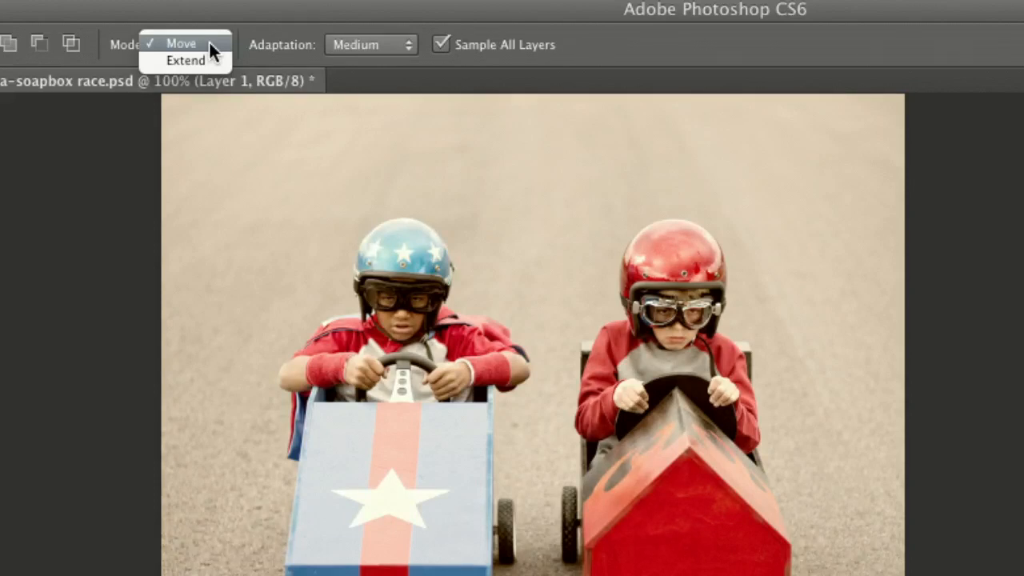
click(263, 24)
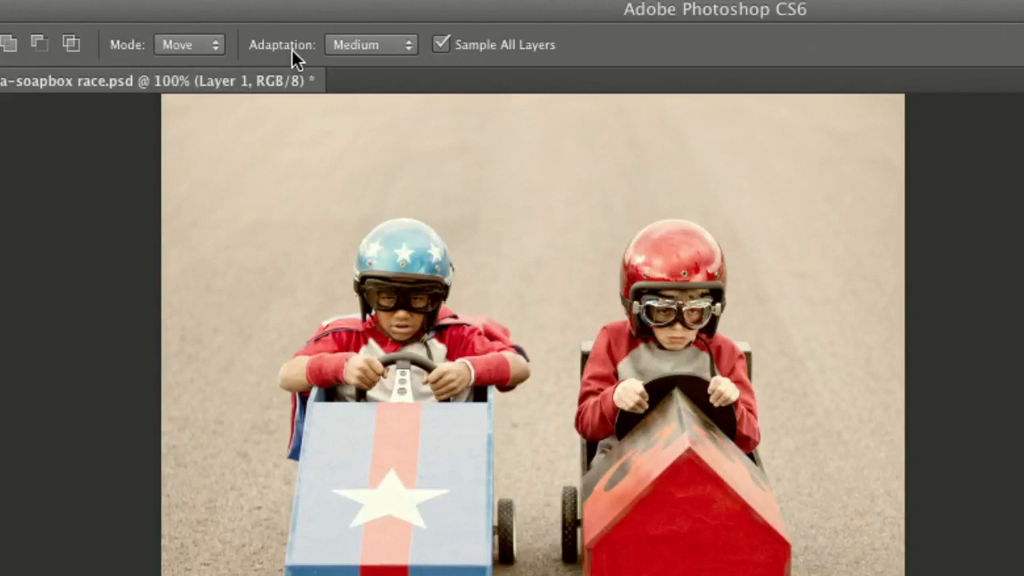
click(382, 48)
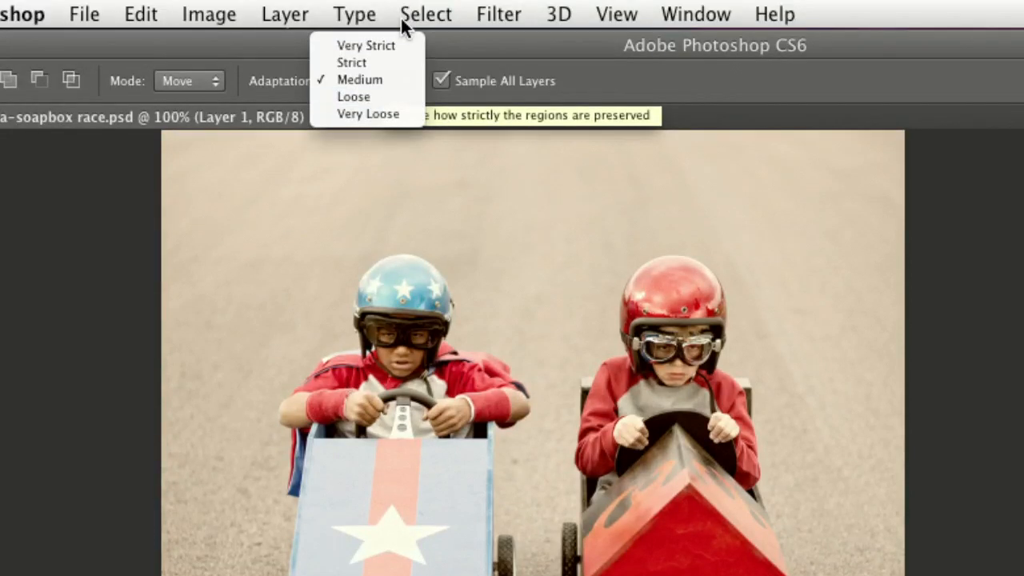
click(452, 39)
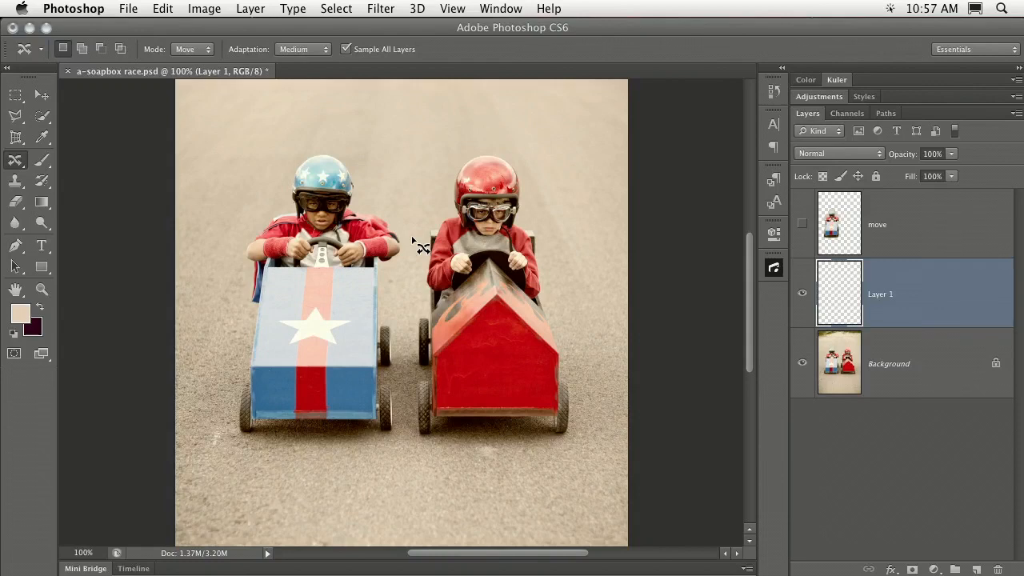
- Outline the blue car and its driver loosely, shadow included, move them down about 0.167 in, and deselect
mouse_move(248, 235)
mouse_down()
mouse_move(285, 212)
mouse_move(280, 179)
mouse_move(300, 150)
mouse_move(331, 148)
mouse_move(356, 165)
mouse_move(356, 204)
mouse_move(402, 232)
mouse_move(402, 254)
mouse_move(383, 269)
mouse_move(383, 316)
mouse_move(396, 322)
mouse_move(398, 428)
mouse_move(368, 461)
mouse_move(225, 454)
mouse_up()
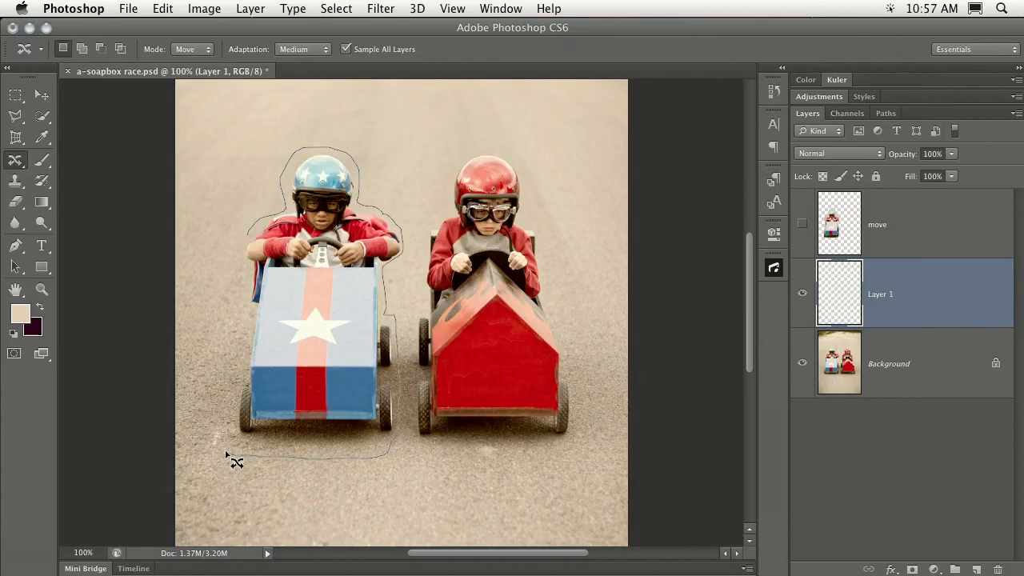
mouse_move(225, 454)
mouse_down()
mouse_move(246, 320)
mouse_move(248, 270)
mouse_move(248, 233)
mouse_up()
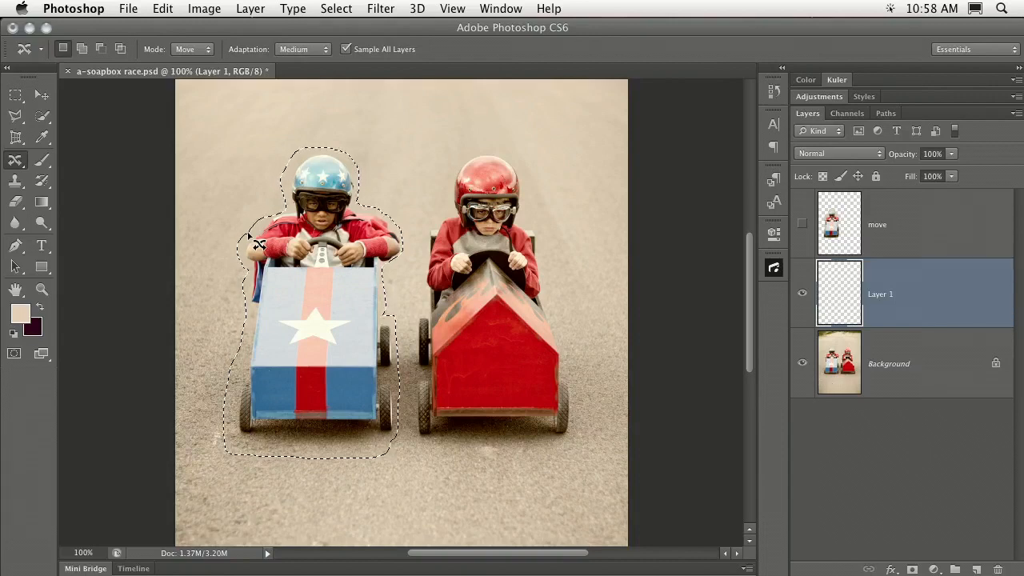
drag(749, 255, 753, 281)
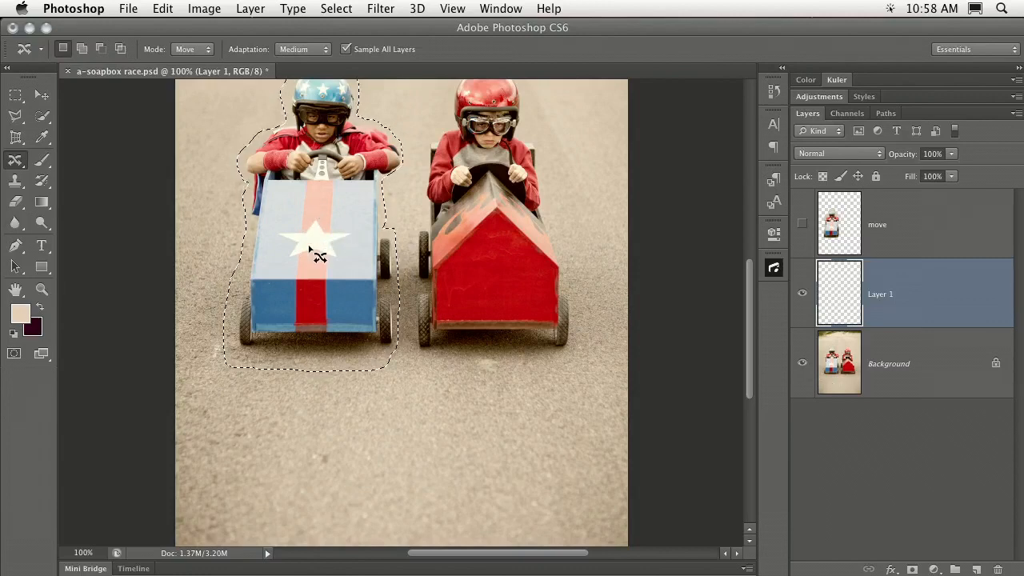
drag(309, 249, 307, 276)
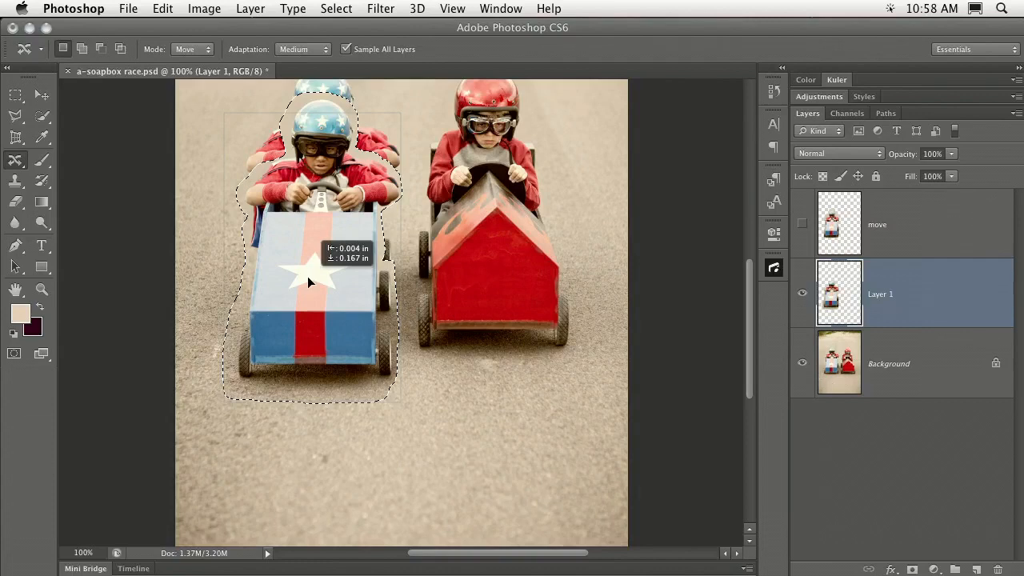
drag(307, 276, 307, 276)
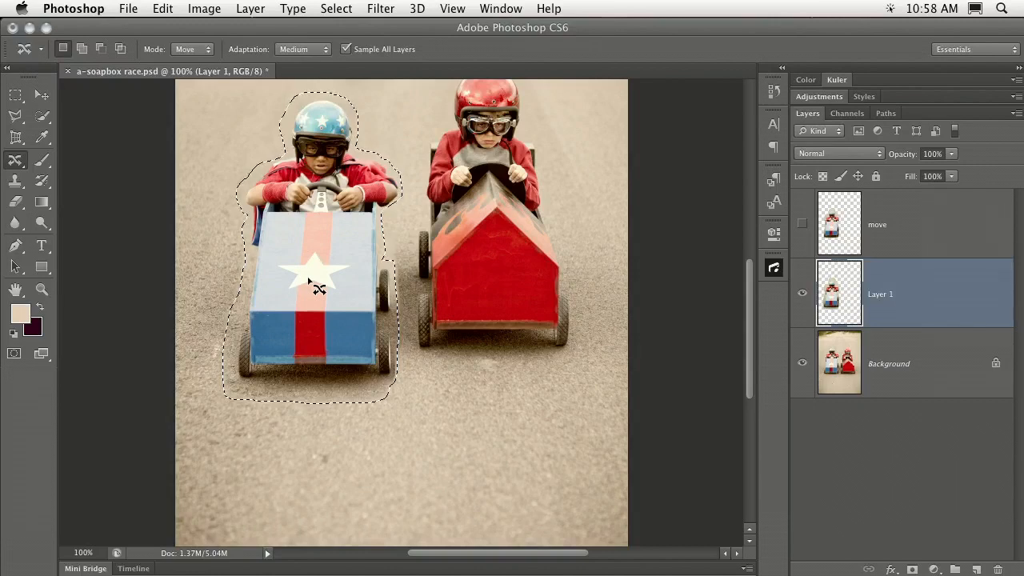
scroll(486, 361, up, 2)
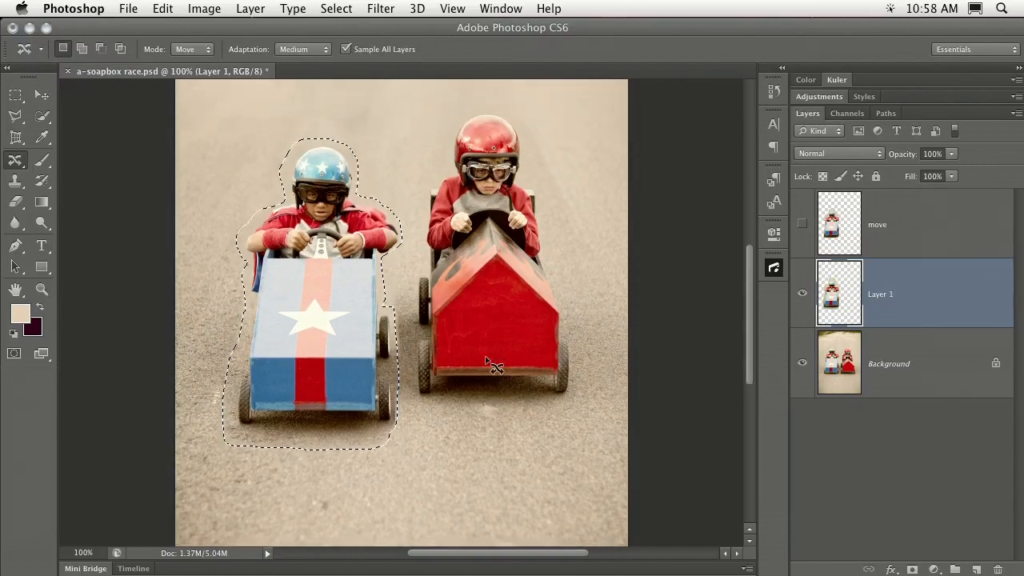
key(super+d)
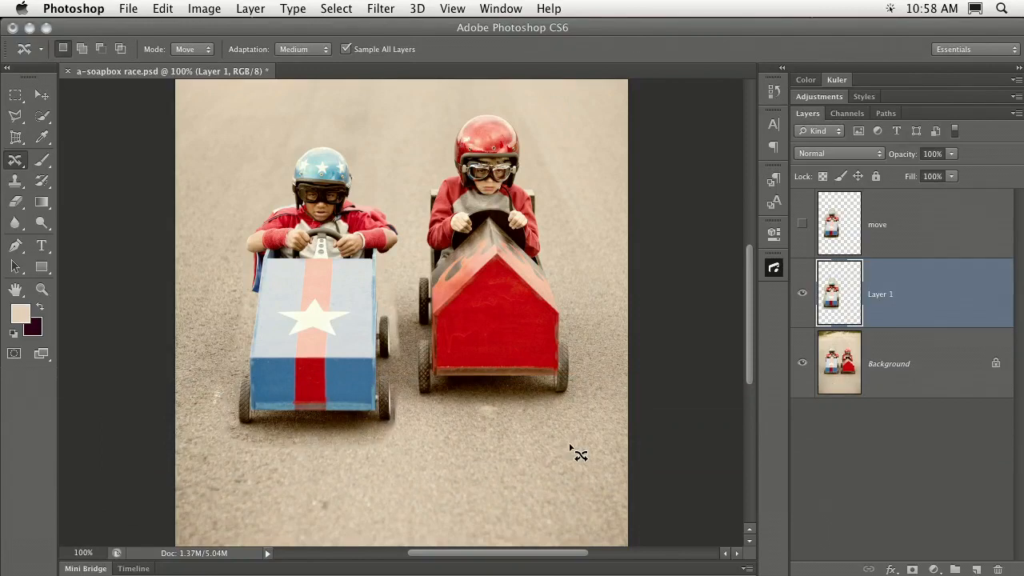
- Add a new layer above Layer 1 and name it "clean up on wheels"
key(super+equal)
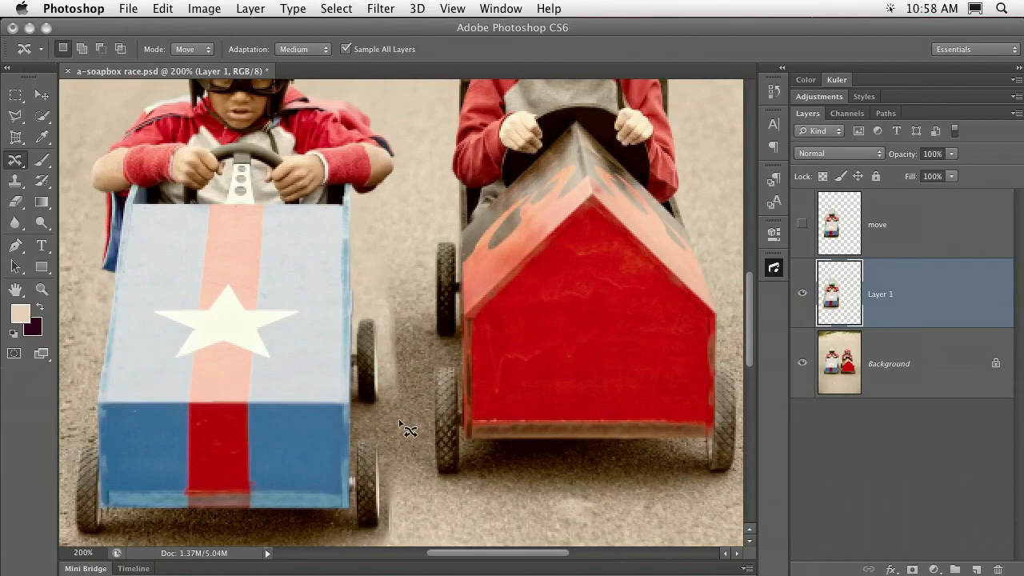
scroll(406, 428, down, 4)
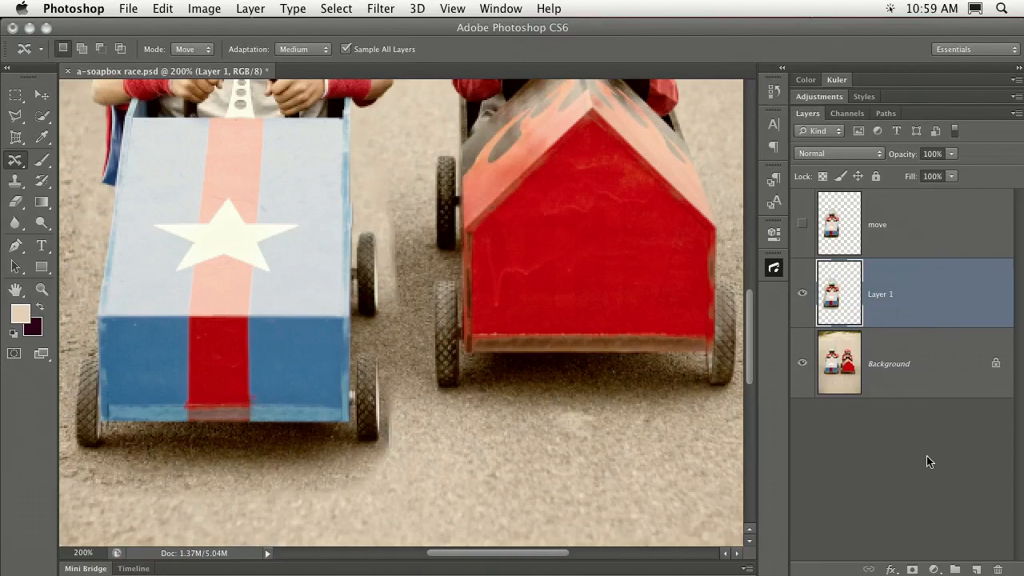
click(976, 571)
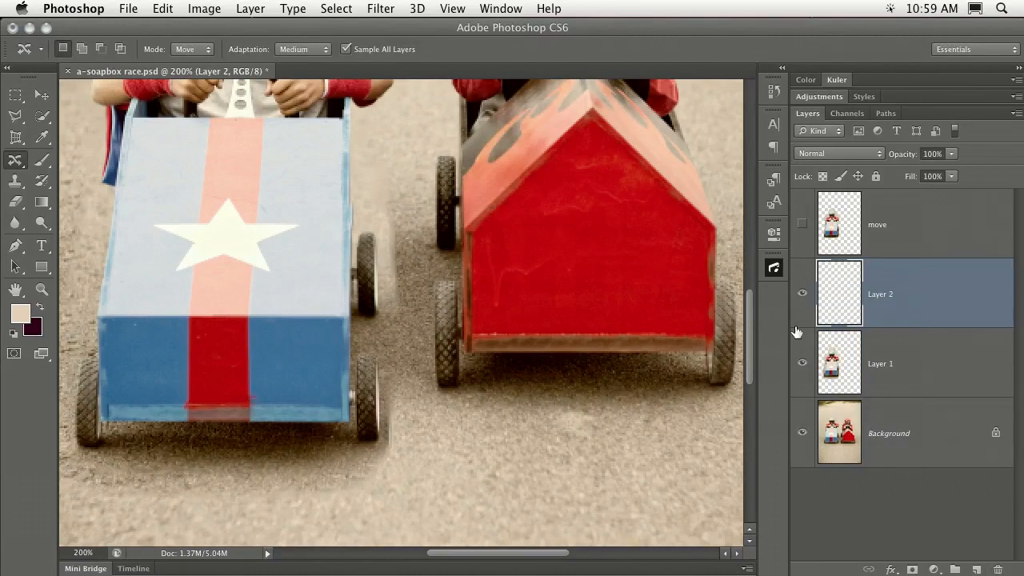
double_click(884, 296)
text(clean up on wheels)
key(Return)
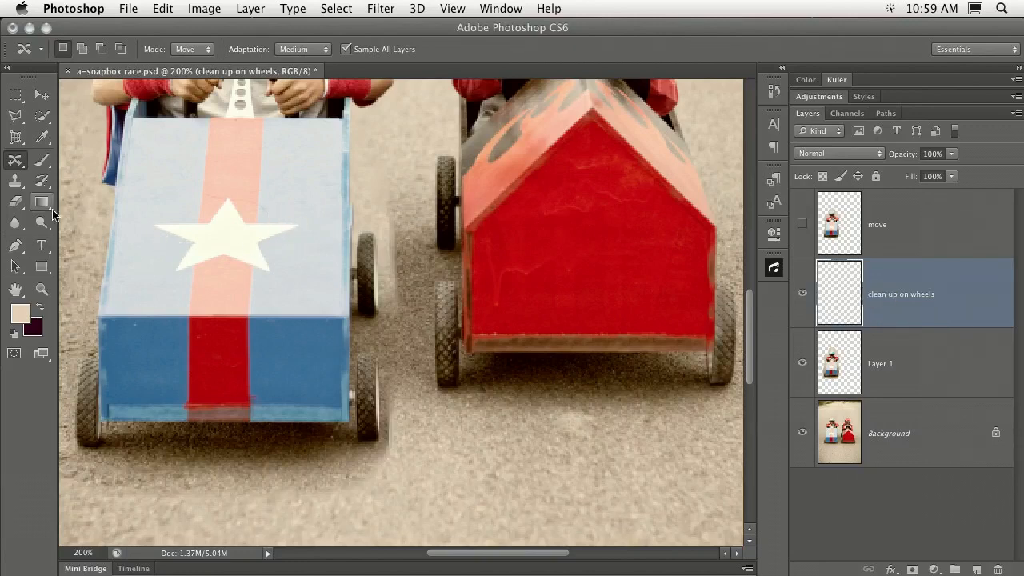
- Switch to the Spot Healing Brush Tool with type Content-Aware and enable sampling of all layers
click(18, 165)
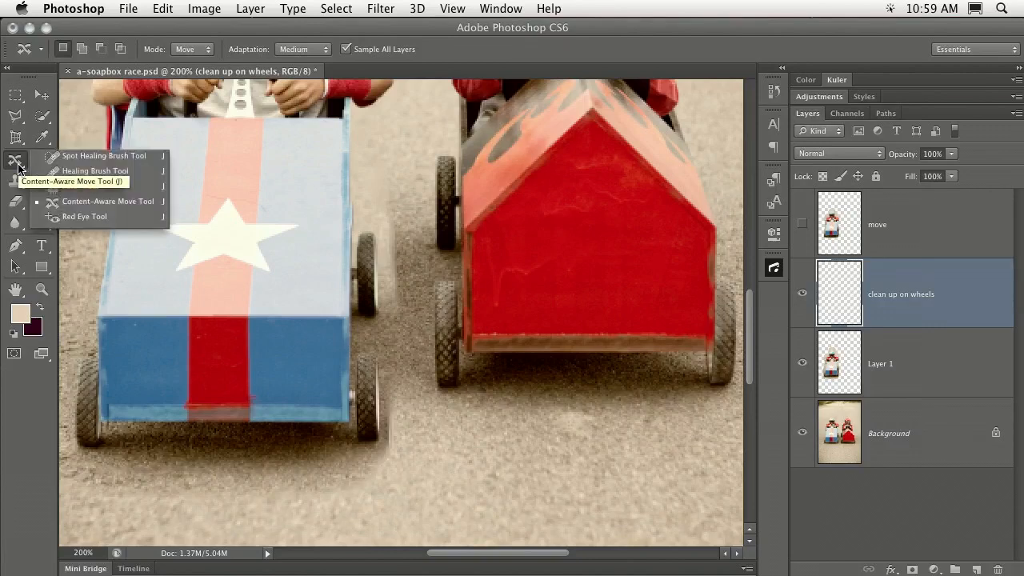
click(100, 158)
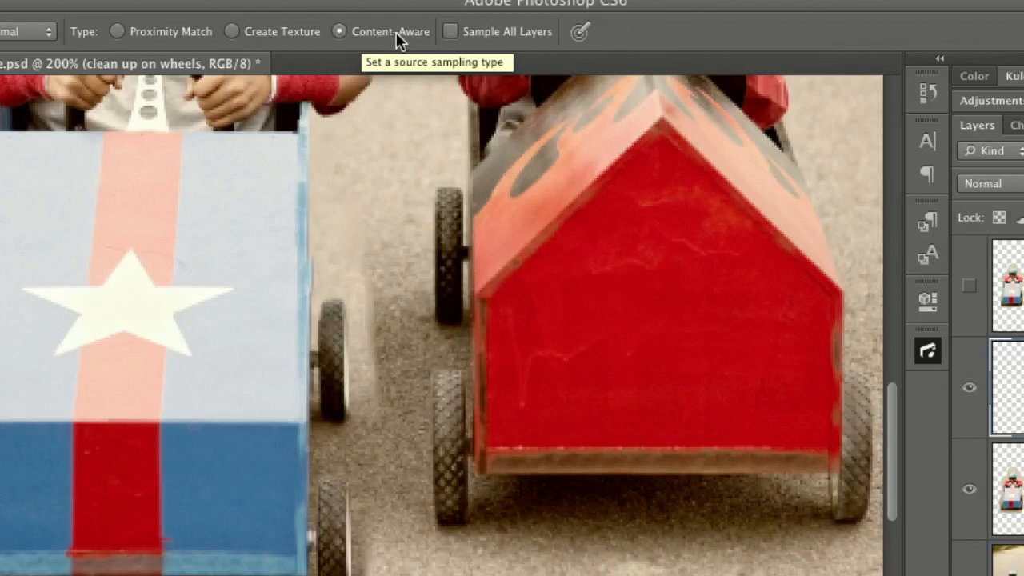
click(452, 32)
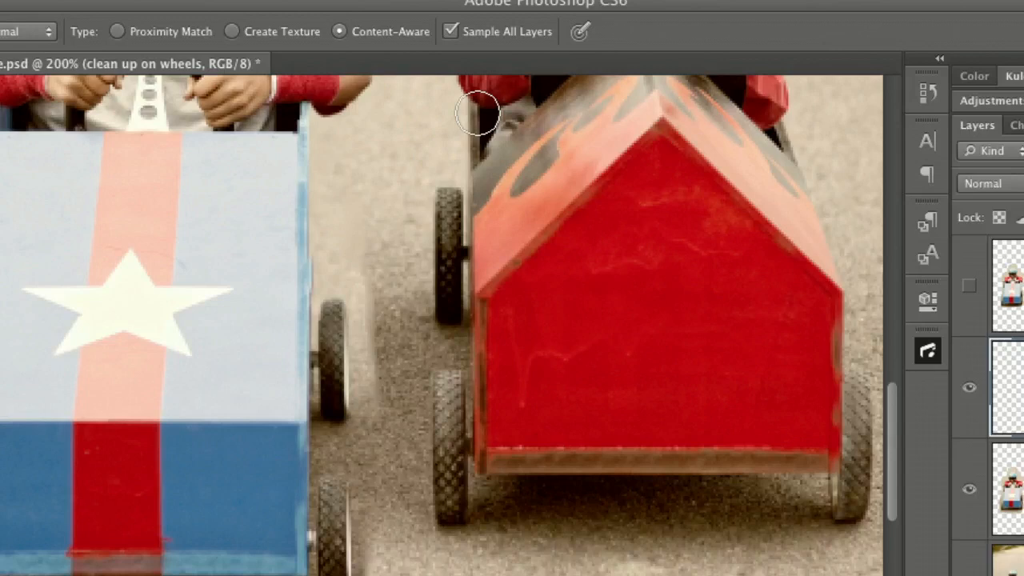
- Heal the smudged pavement beside the blue car's rear and front wheels nearest the red car, using a smaller brush
key(super+1)
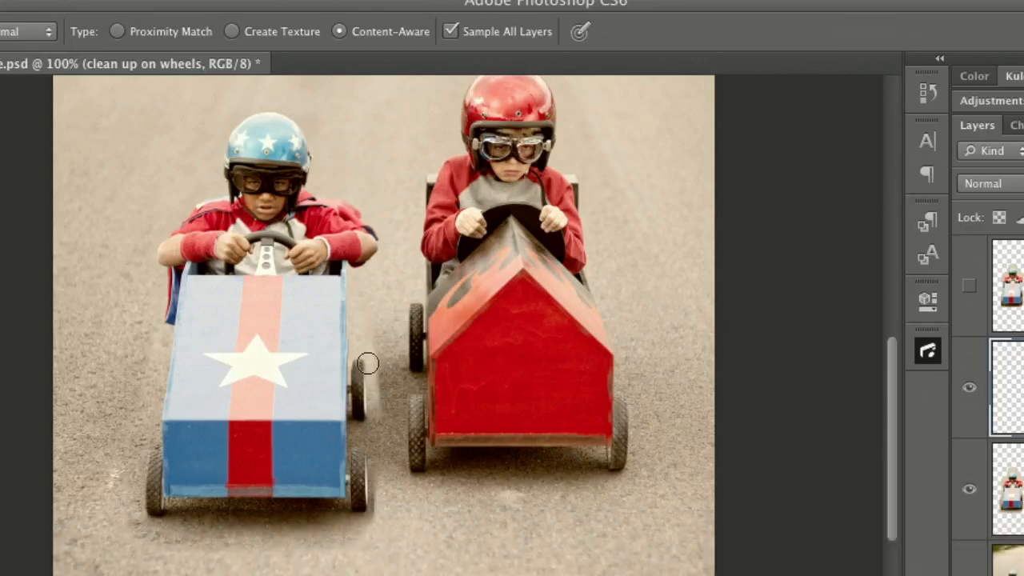
key(bracketleft)
drag(373, 353, 379, 400)
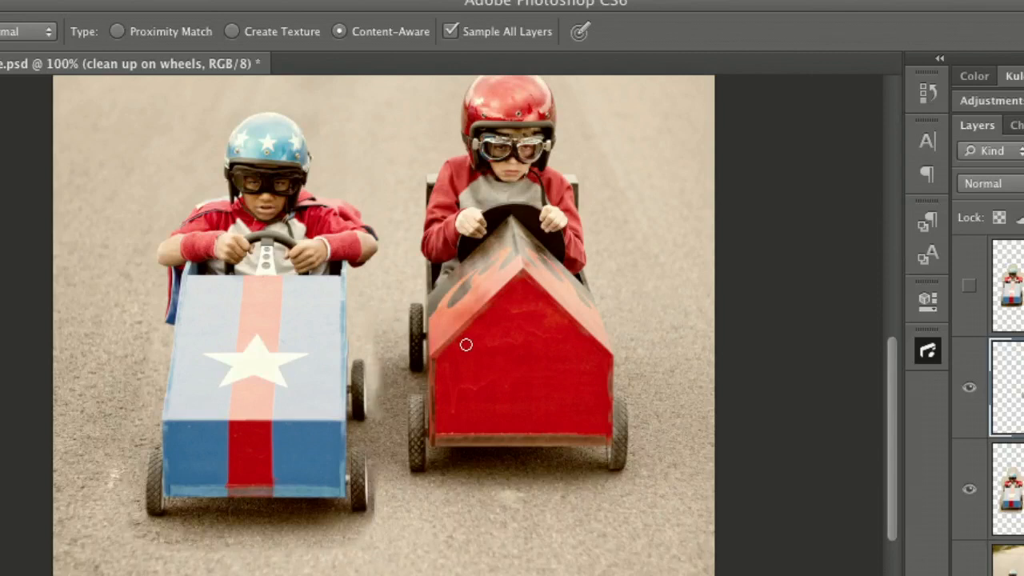
mouse_move(378, 493)
mouse_down()
mouse_move(373, 520)
mouse_move(378, 498)
mouse_move(460, 506)
mouse_move(367, 520)
mouse_move(380, 494)
mouse_up()
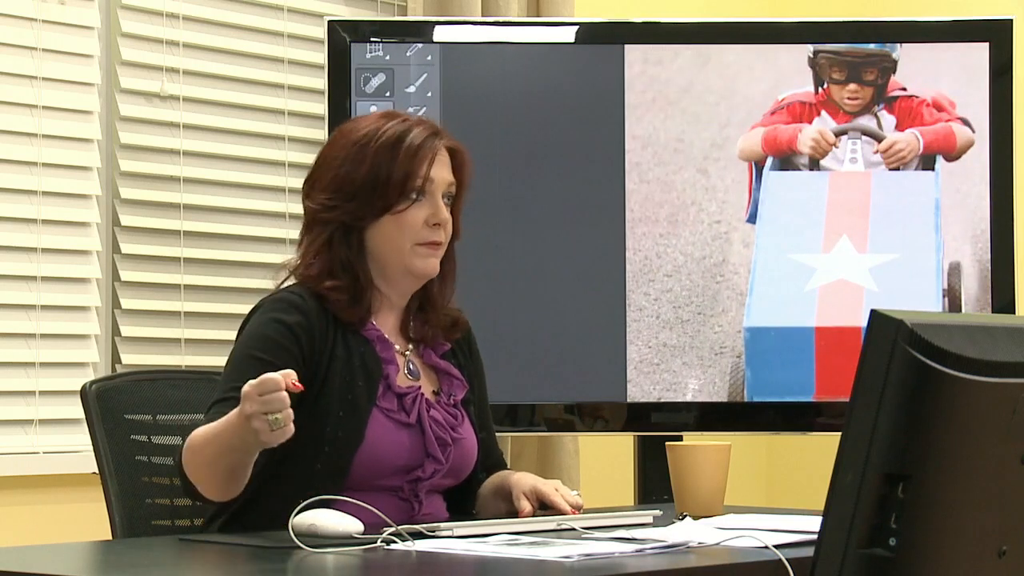
- Switch to the Clone Stamp Tool and set its sampling to All Layers
click(374, 112)
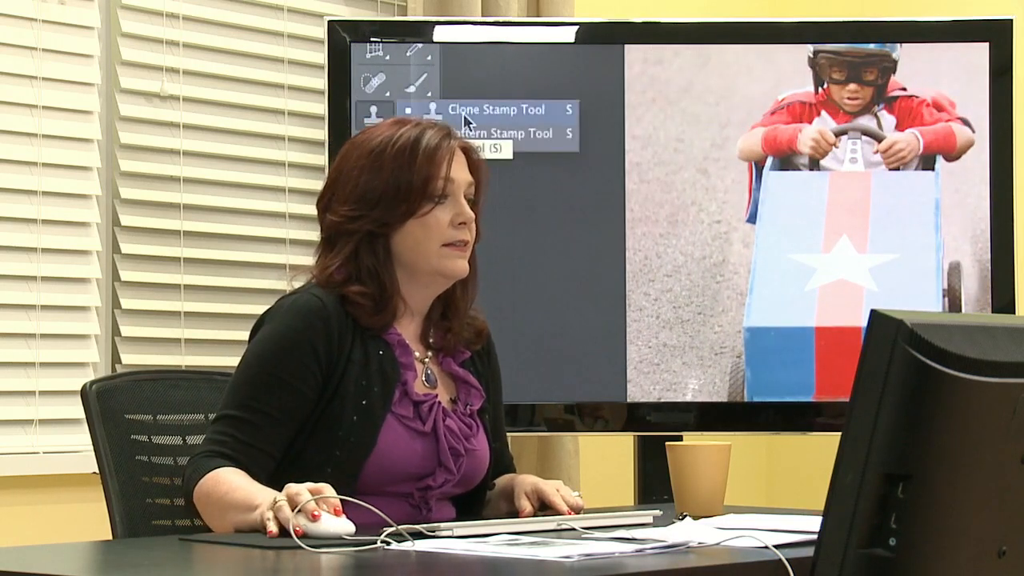
click(493, 112)
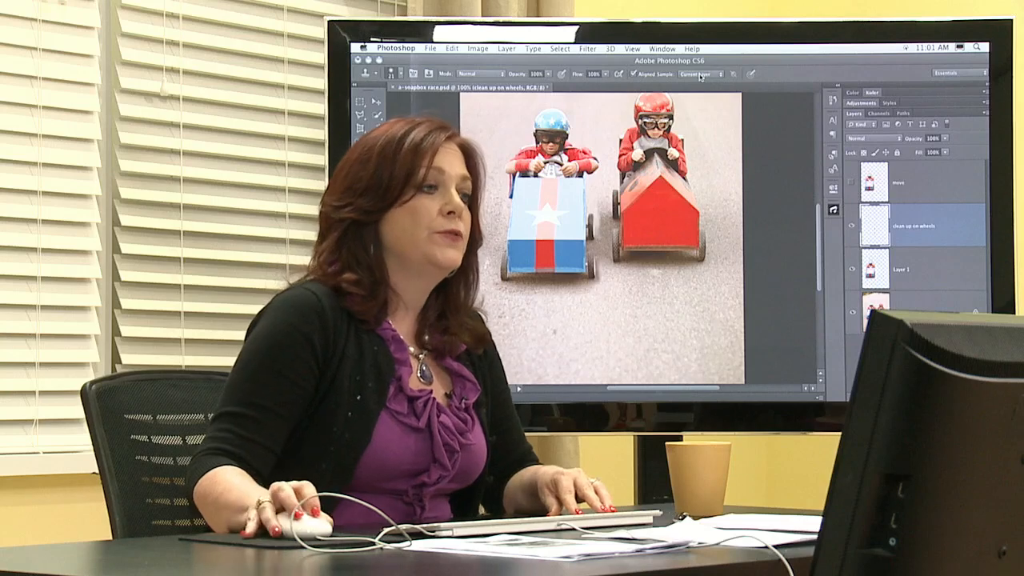
key(super)
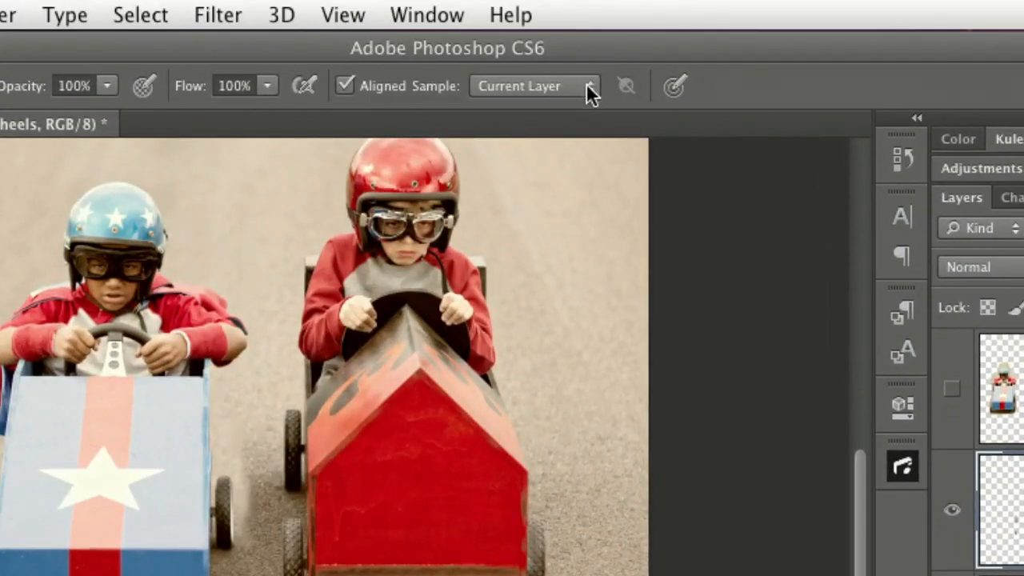
click(588, 88)
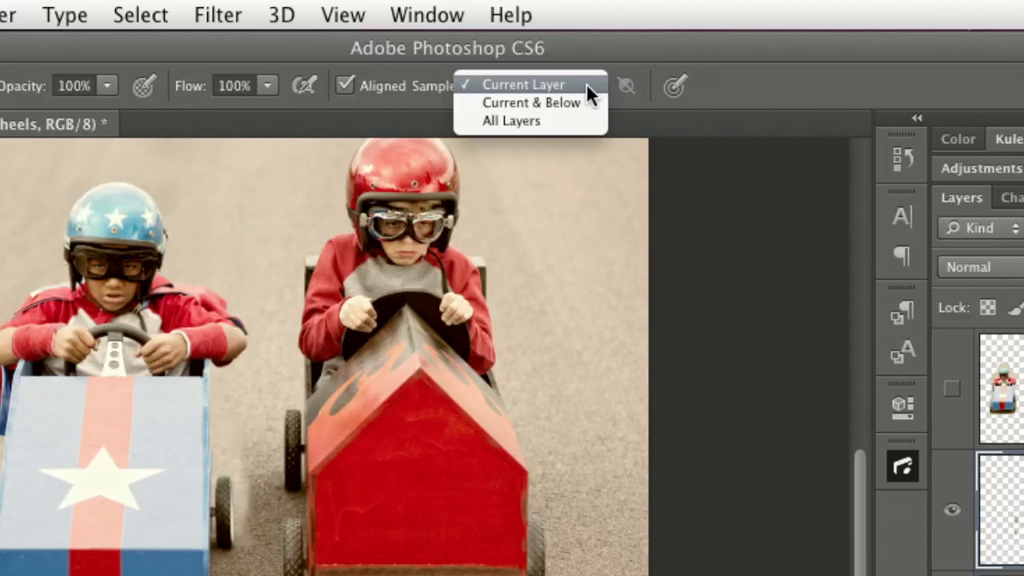
click(533, 121)
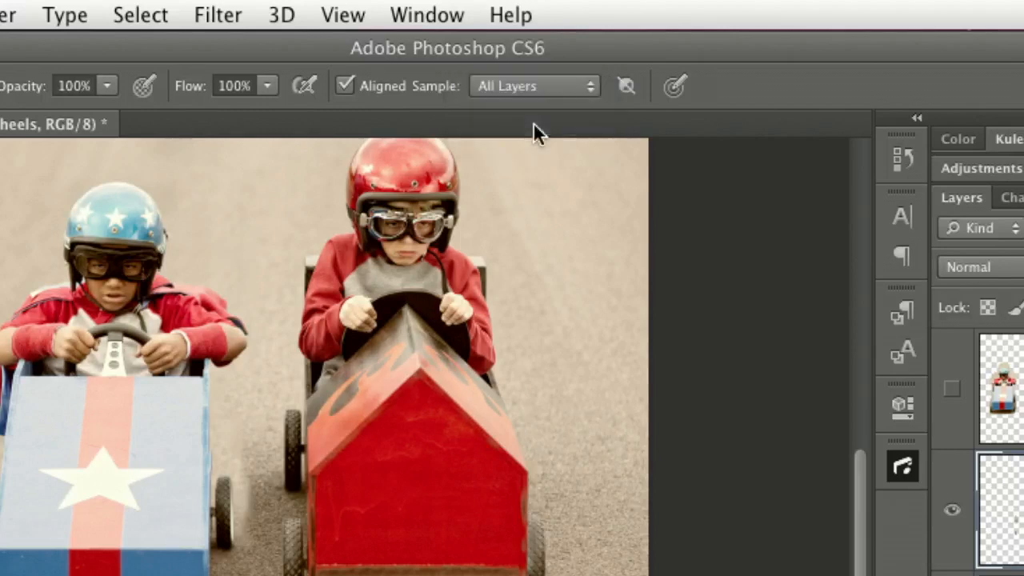
key(super+minus)
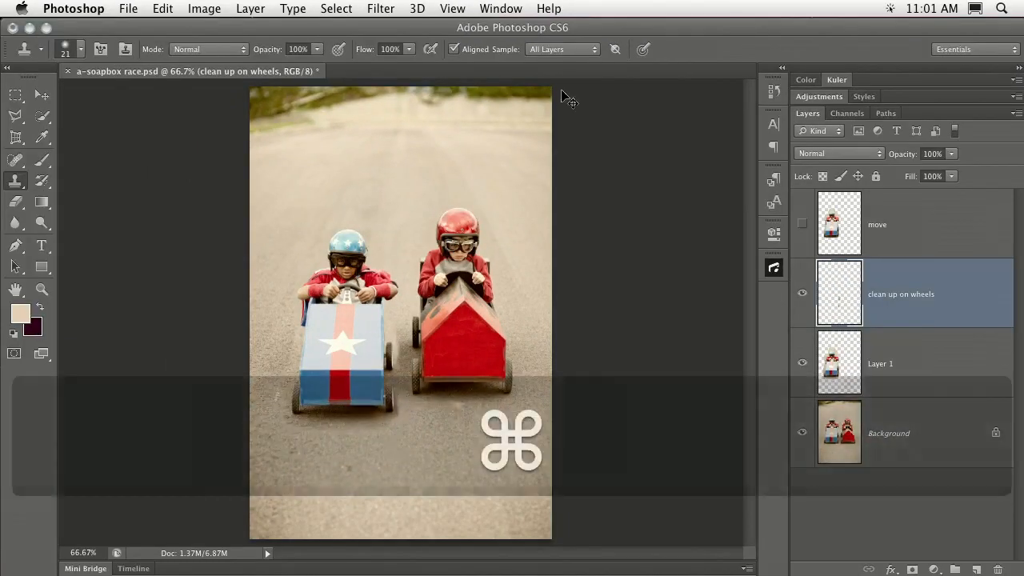
key(super+equal)
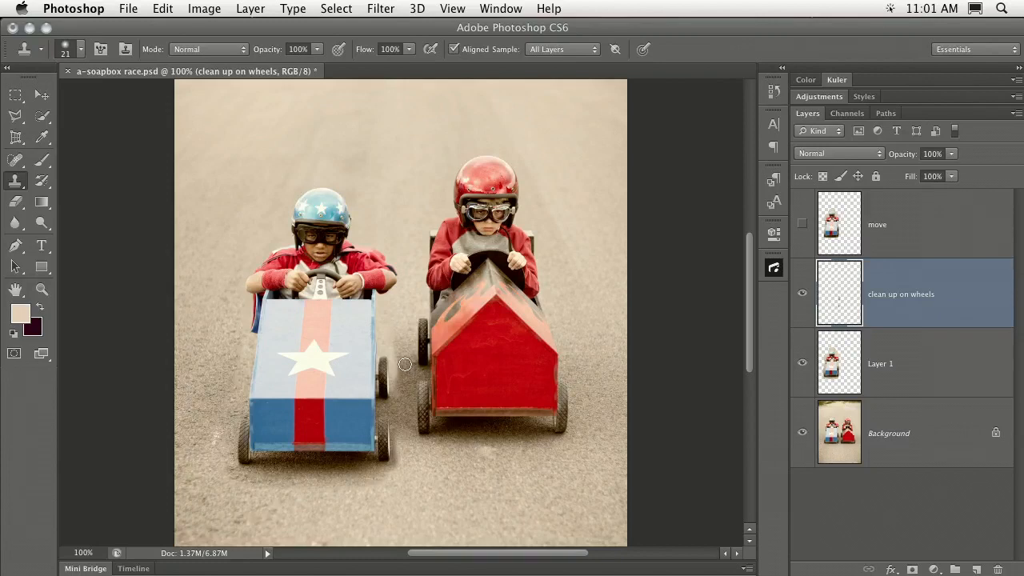
- Clone clean pavement over the smudged strip beside the blue car's rear wheel nearest the red car, using a 15 px brush
key(super+equal)
key(space)
drag(402, 354, 407, 240)
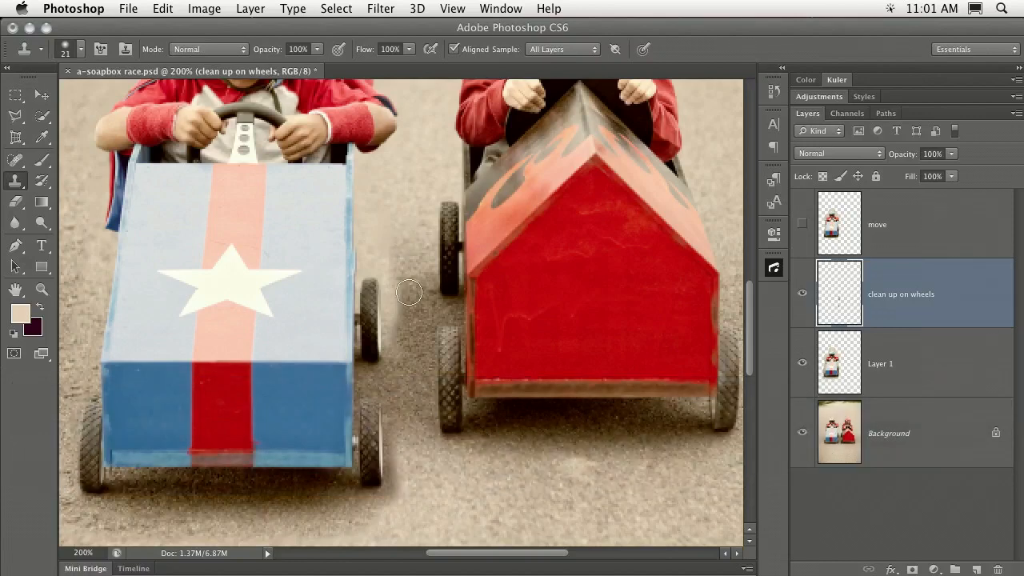
key(bracketleft)
key(alt)
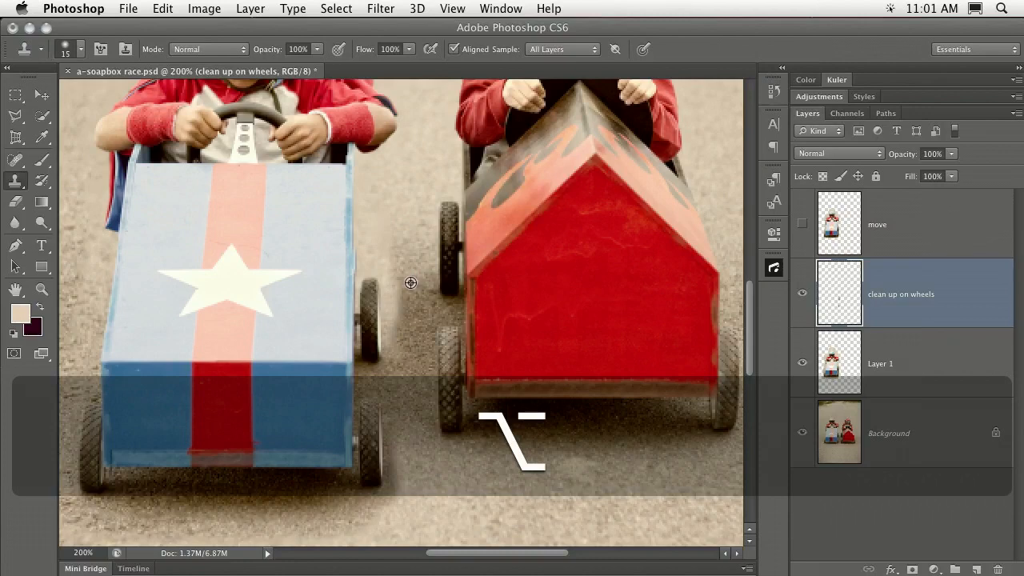
alt+click(410, 282)
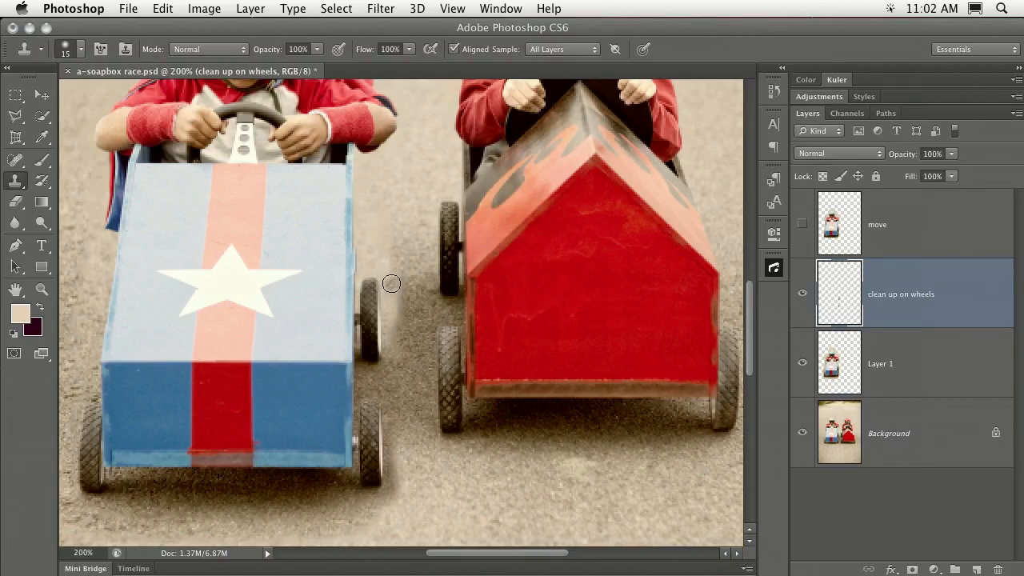
key(super)
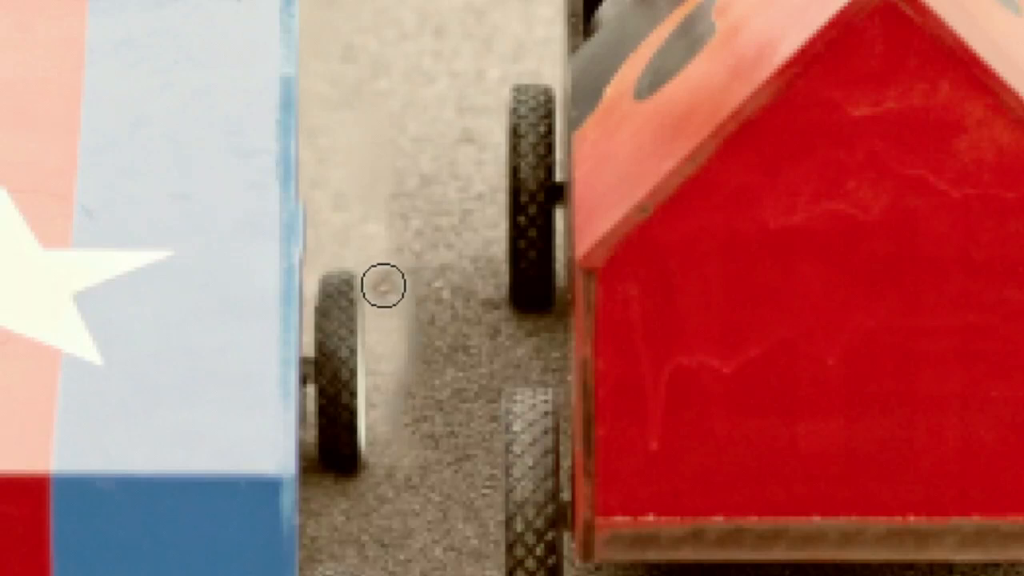
mouse_move(383, 286)
mouse_down()
mouse_move(352, 211)
mouse_move(344, 206)
mouse_move(338, 220)
mouse_move(343, 165)
mouse_move(346, 203)
mouse_move(381, 286)
mouse_up()
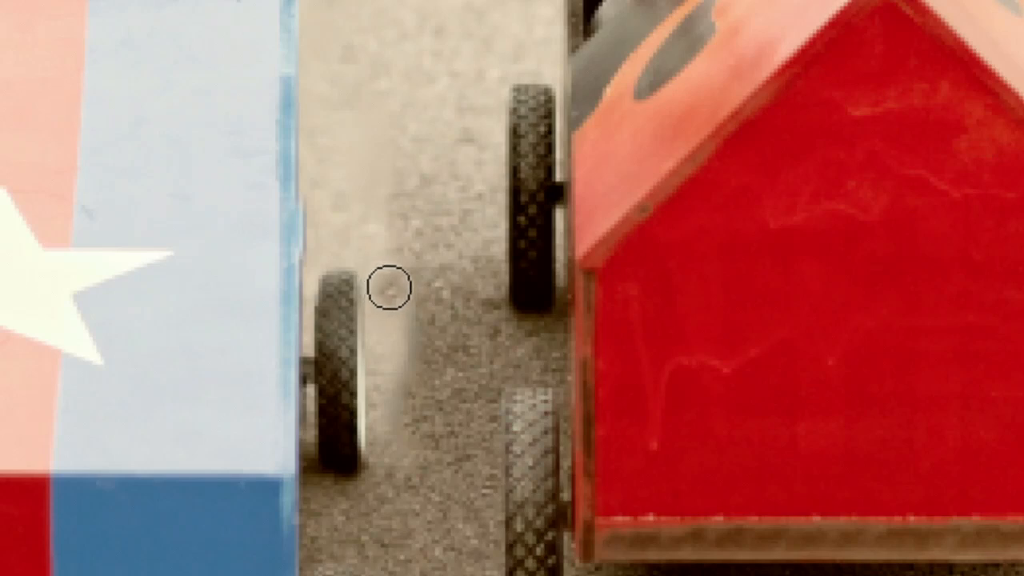
mouse_move(392, 287)
mouse_down()
mouse_move(391, 404)
mouse_move(422, 356)
mouse_up()
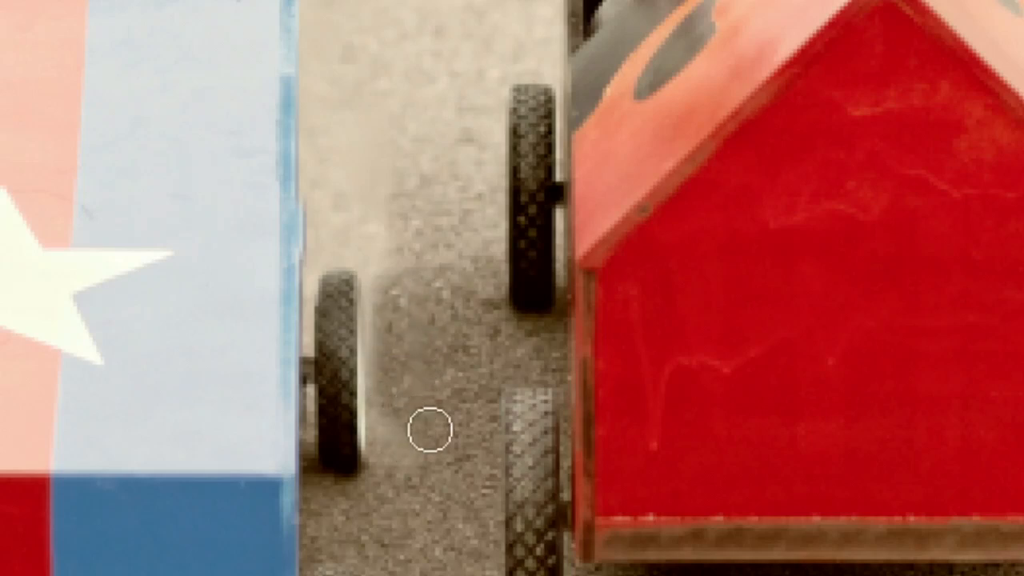
scroll(430, 430, down, 5)
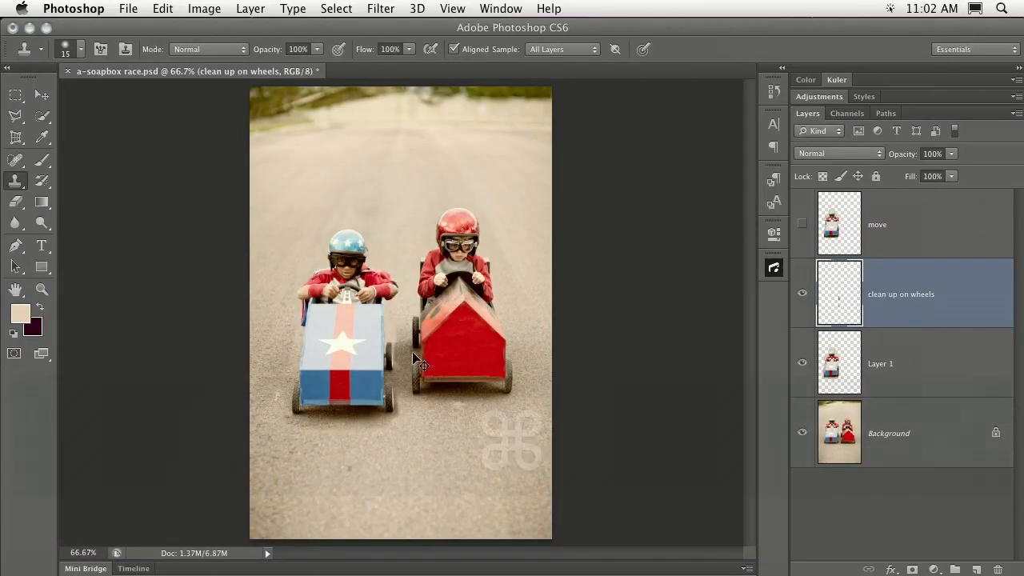
- Sample clean pavement between the two cars as the clone source for touching up beside the blue car's rear wheel
key(super+equal)
key(space)
drag(413, 352, 408, 280)
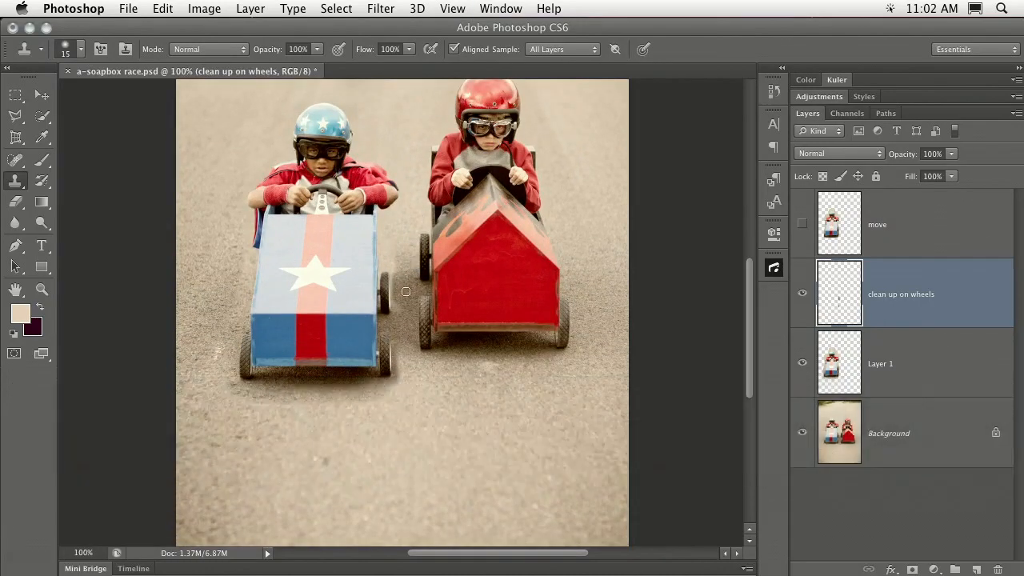
key(alt)
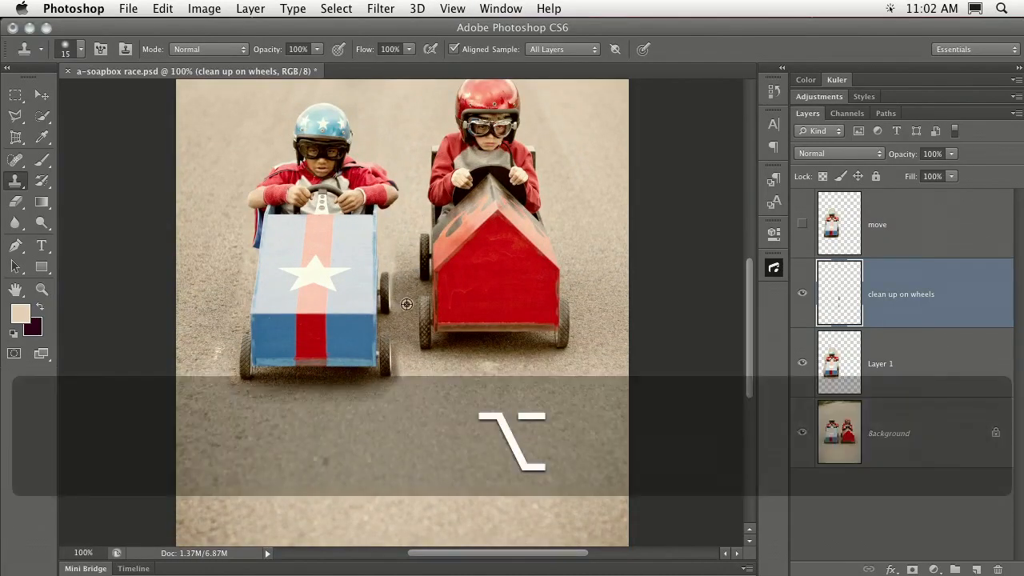
alt+click(406, 306)
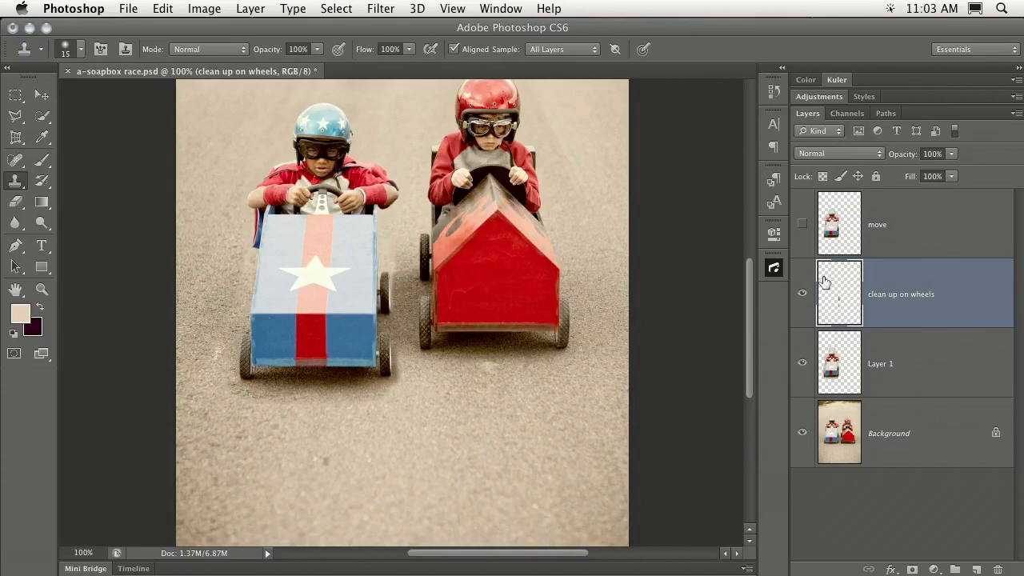
- Hide the "clean up on wheels" layer and Layer 1, and make the Background layer active
click(802, 292)
click(800, 390)
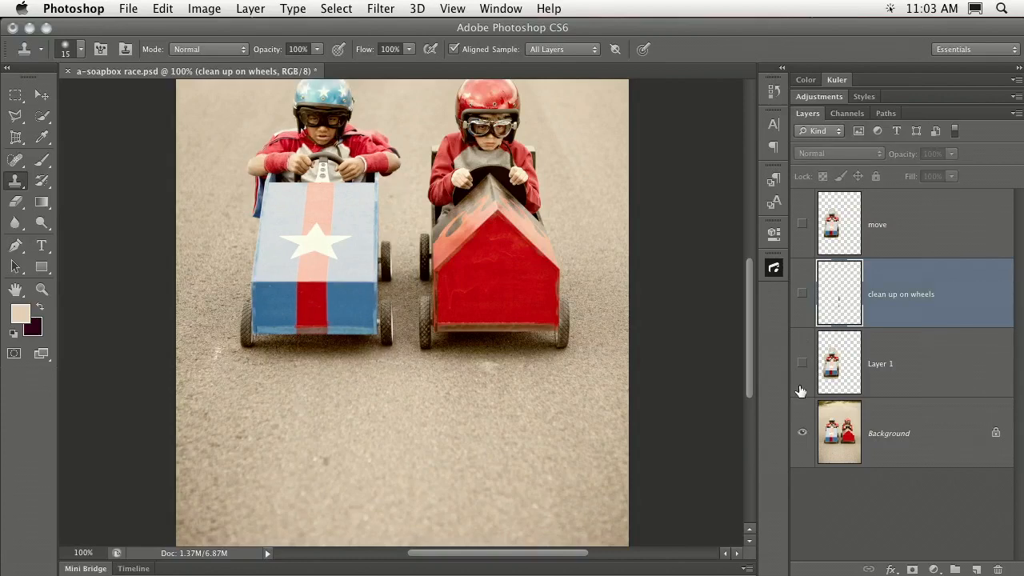
click(832, 436)
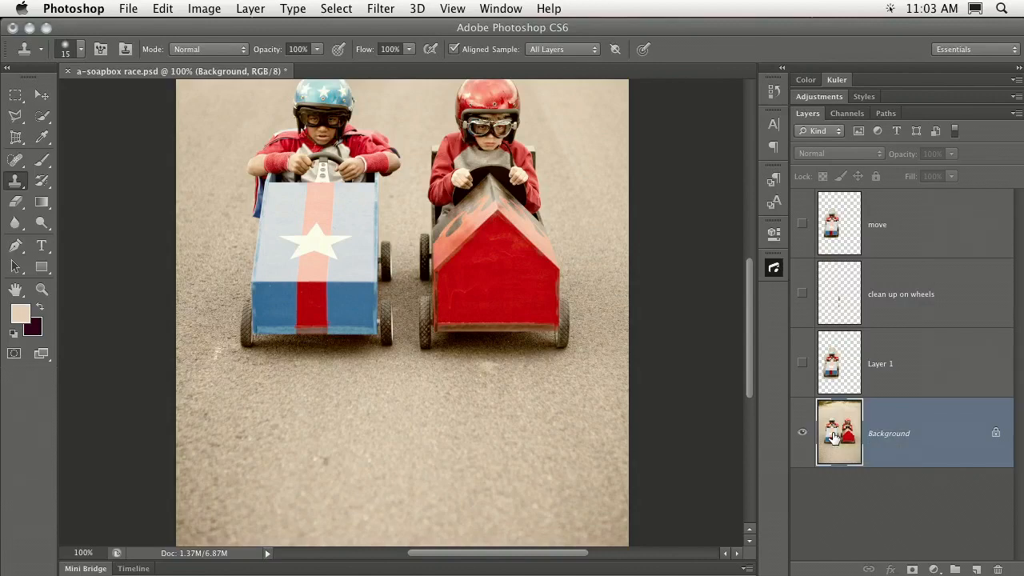
scroll(628, 364, up, 5)
scroll(627, 365, down, 4)
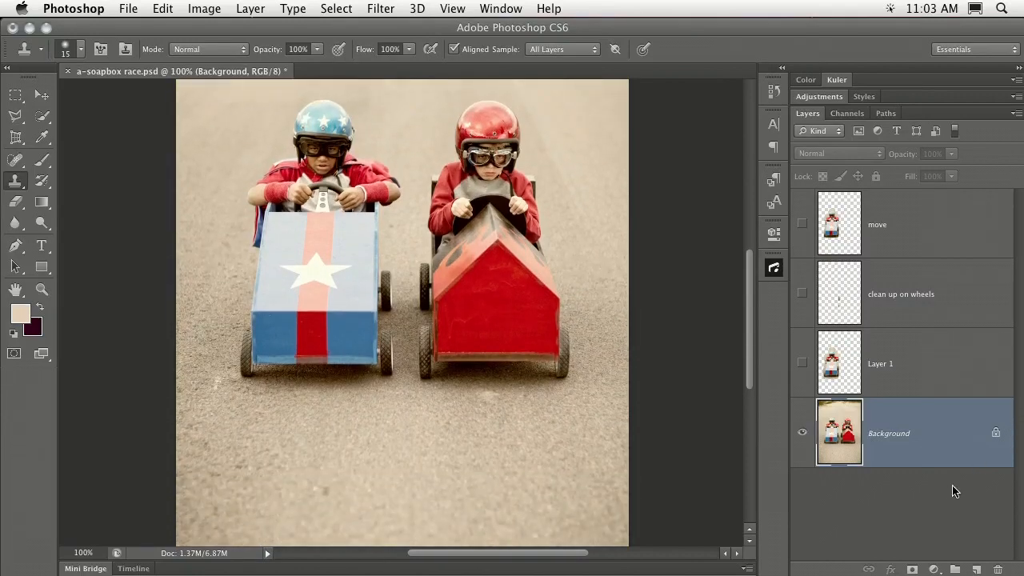
- Add a new layer above the Background and name it "quick select"
click(975, 569)
double_click(880, 433)
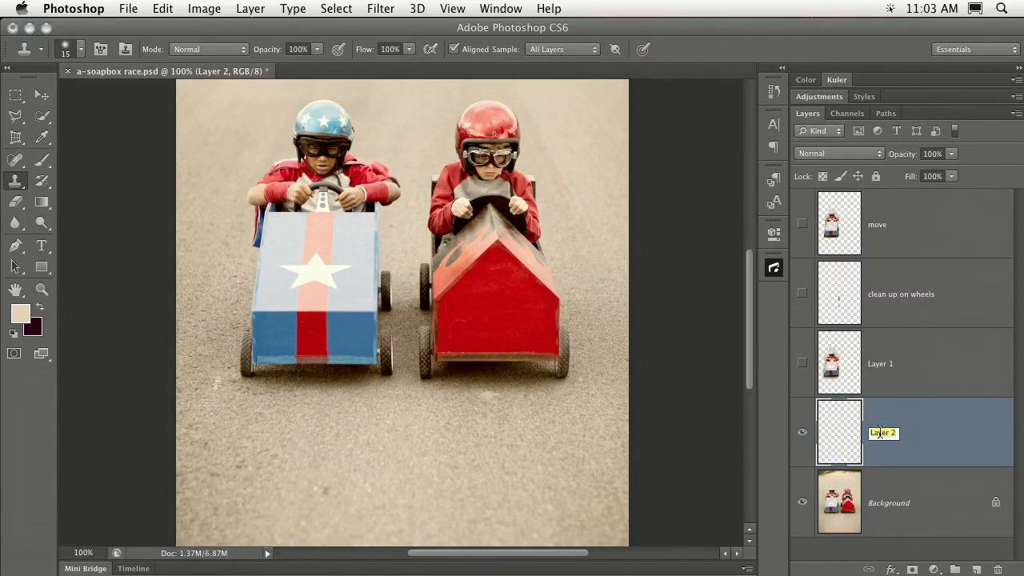
text(quick select)
click(942, 448)
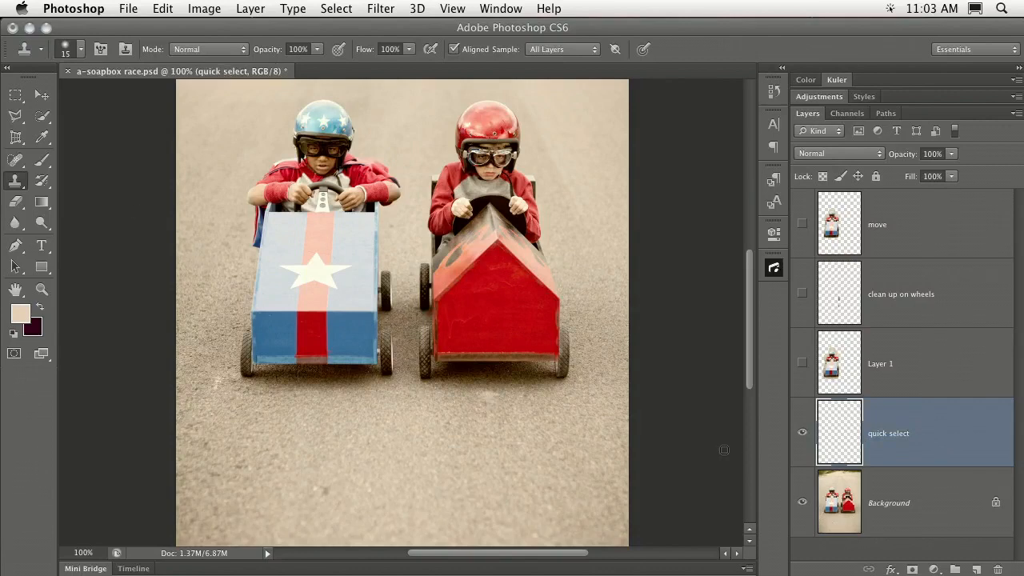
- Select the blue car and its driver on the Background layer with the Quick Selection Tool, using a 35 px brush
click(838, 507)
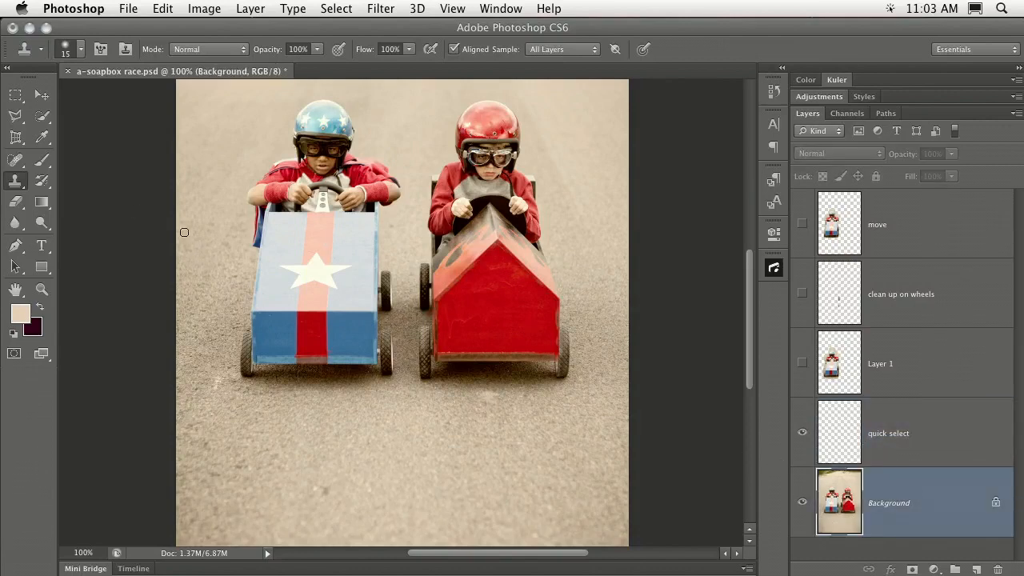
click(41, 117)
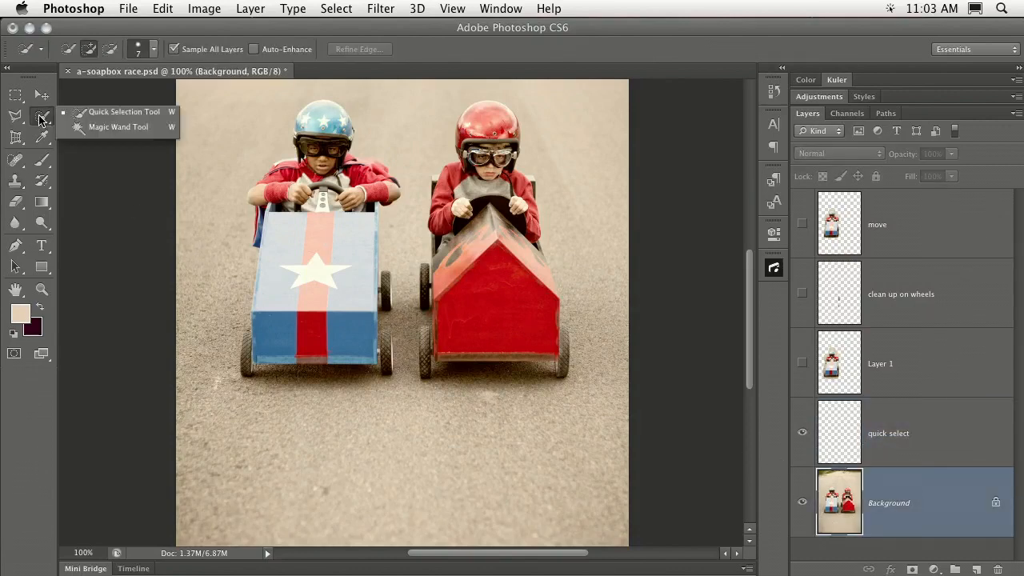
click(120, 113)
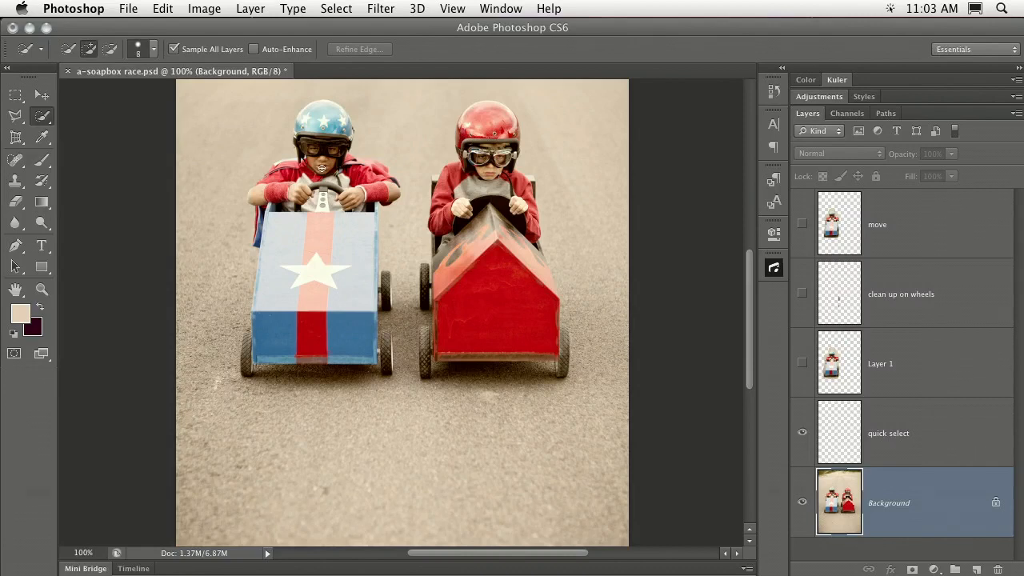
key(bracketright)
key(bracketright)
key(bracketright)
key(bracketright)
key(bracketright)
key(bracketright)
key(bracketright)
key(bracketright)
mouse_move(318, 144)
mouse_down()
mouse_move(320, 132)
mouse_move(327, 274)
mouse_move(296, 337)
mouse_up()
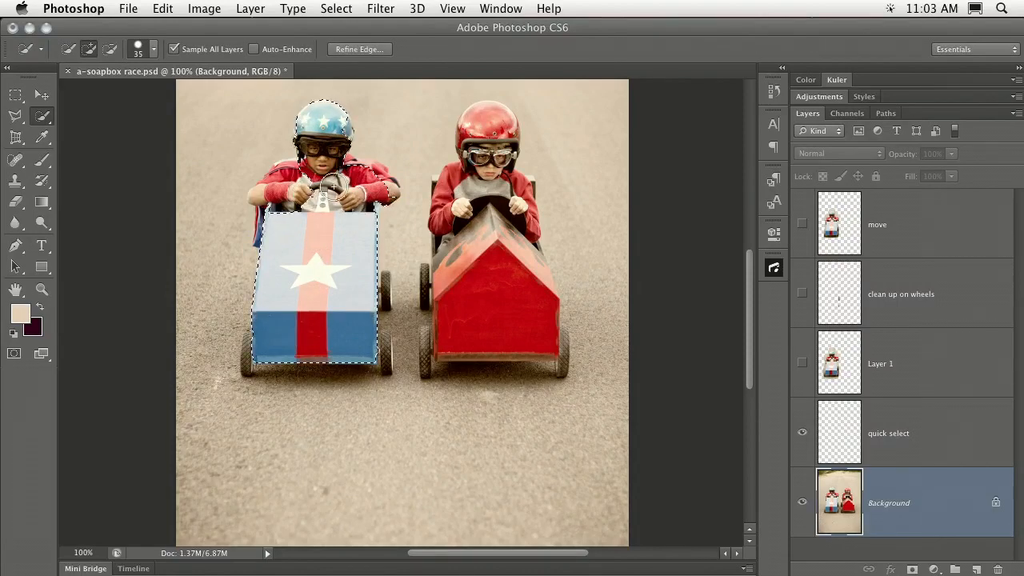
- Add the blue car's wheels with a 9 px brush and the shadow beneath the car with a 25 px brush to the selection
key(bracketleft)
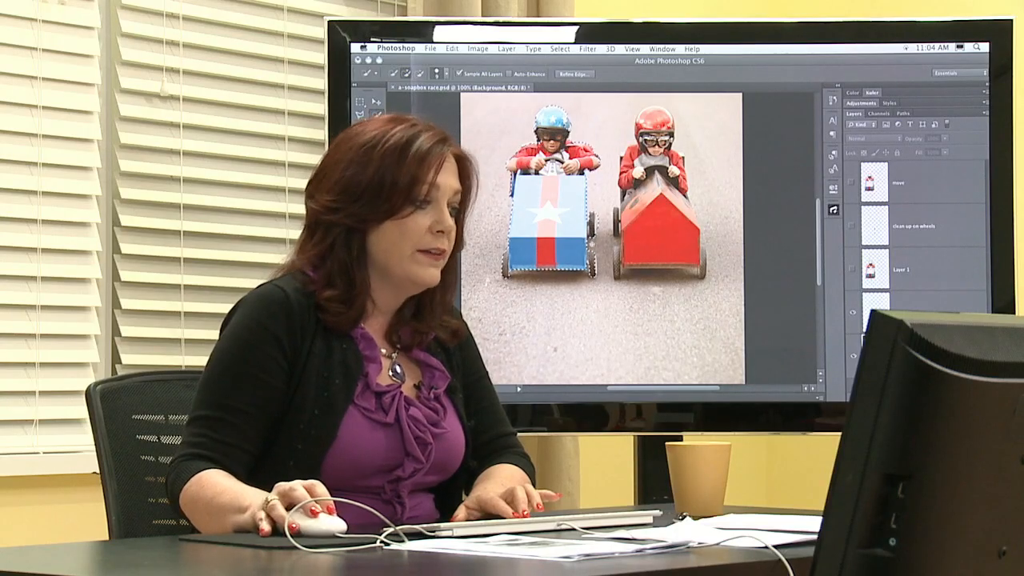
click(588, 253)
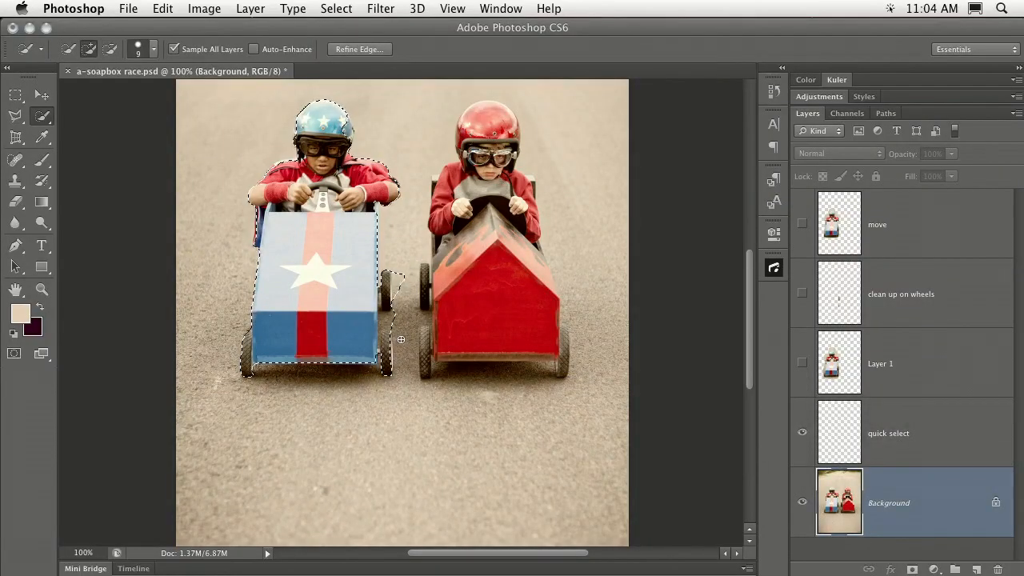
key(bracketright)
key(bracketright)
key(bracketright)
key(bracketright)
drag(274, 377, 305, 371)
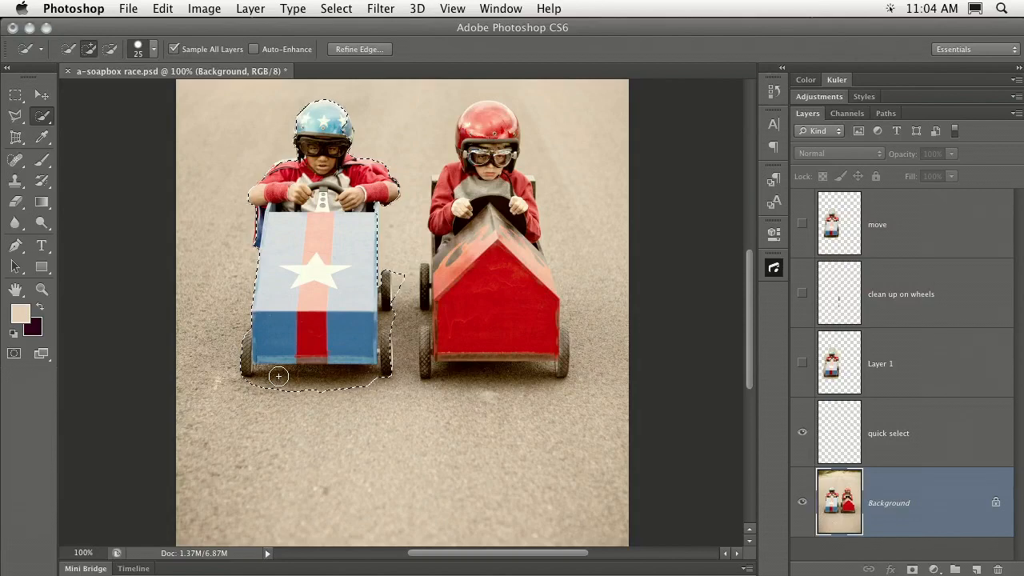
key(bracketleft)
key(bracketleft)
key(bracketleft)
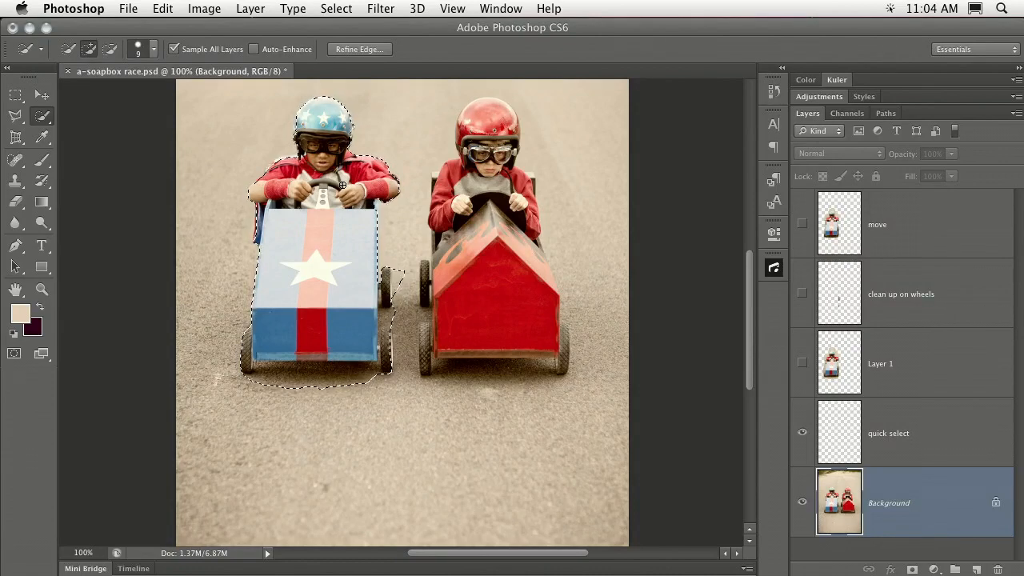
- Expand the selection around the blue car by 5 pixels
click(347, 9)
mouse_move(356, 210)
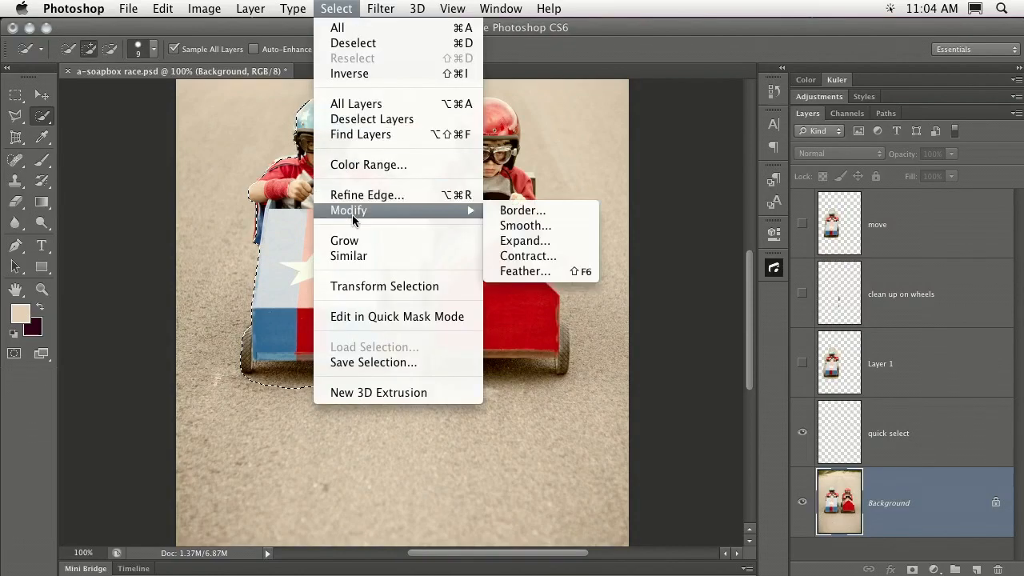
click(531, 242)
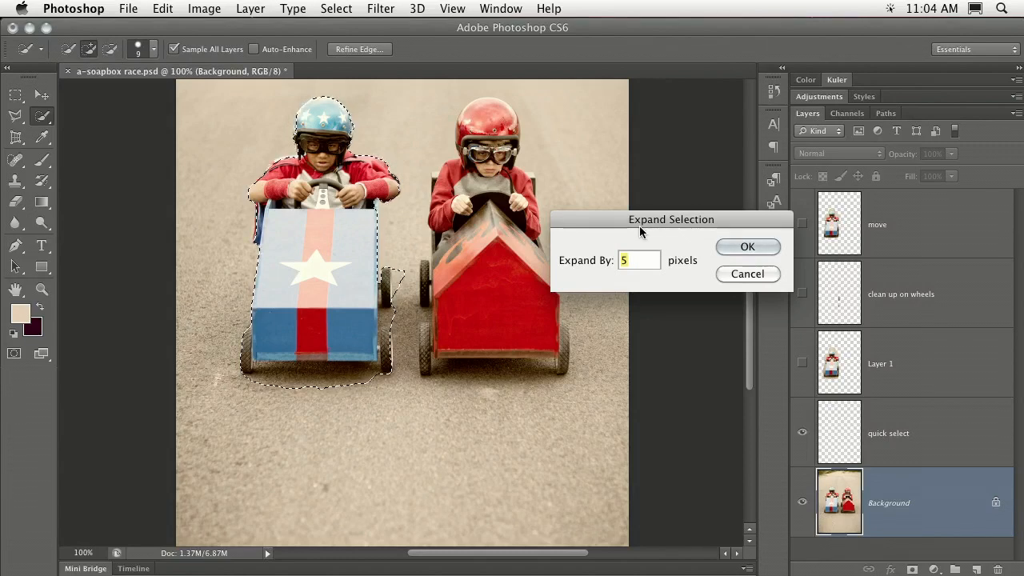
key(Return)
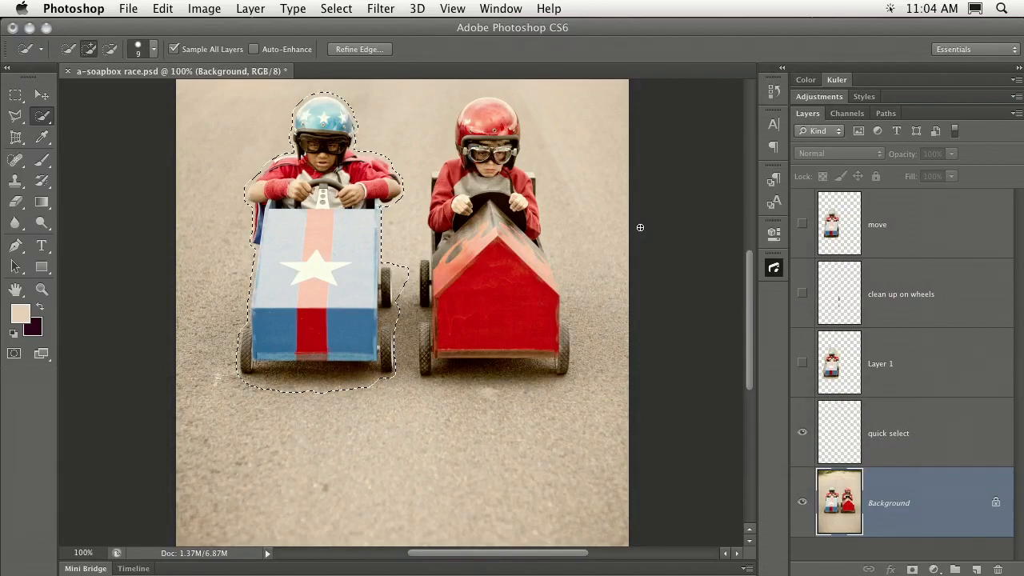
- Make the "quick select" layer active and switch to the Content-Aware Move Tool with Strict adaptation
click(842, 429)
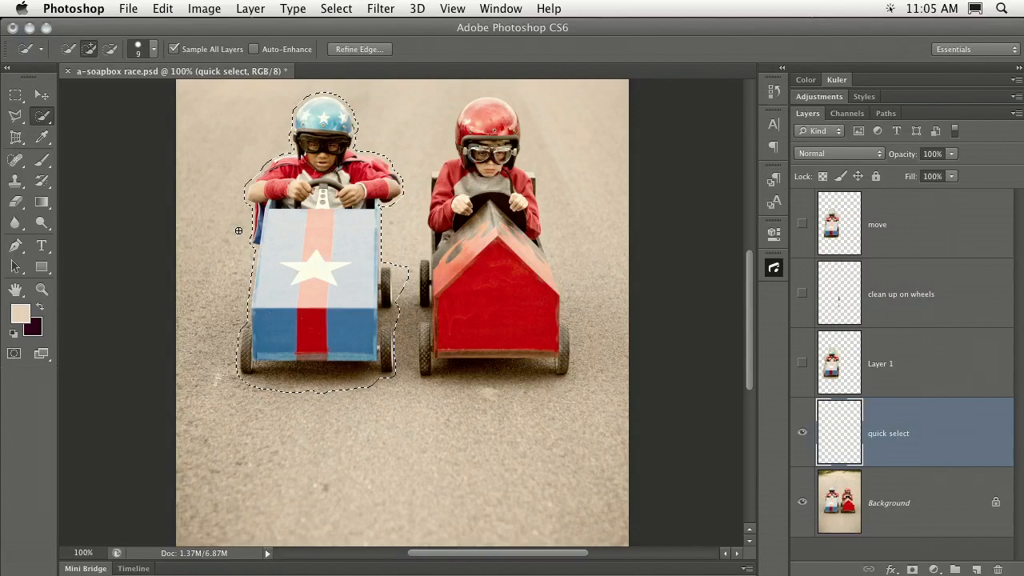
click(16, 160)
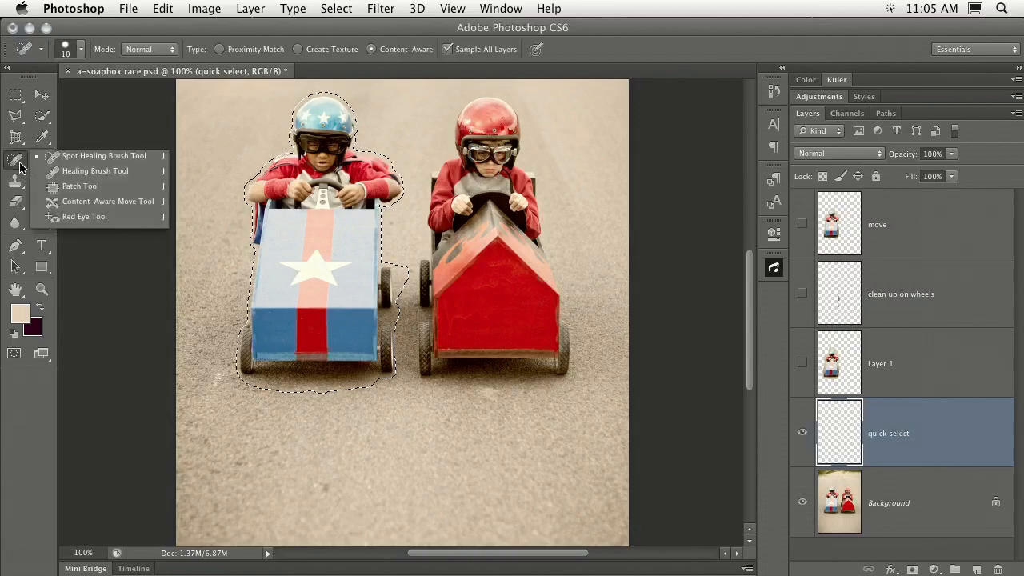
click(112, 204)
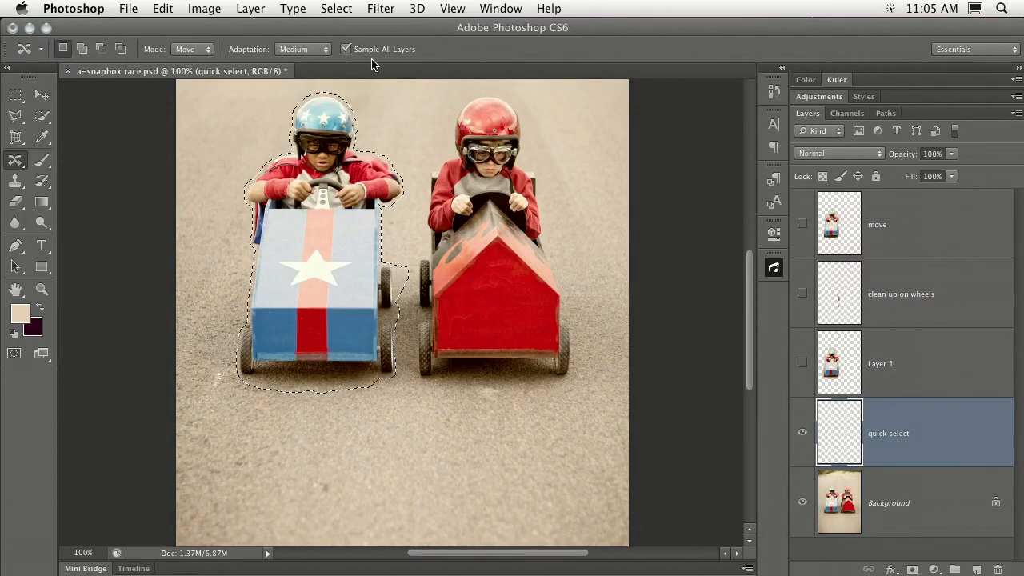
click(321, 50)
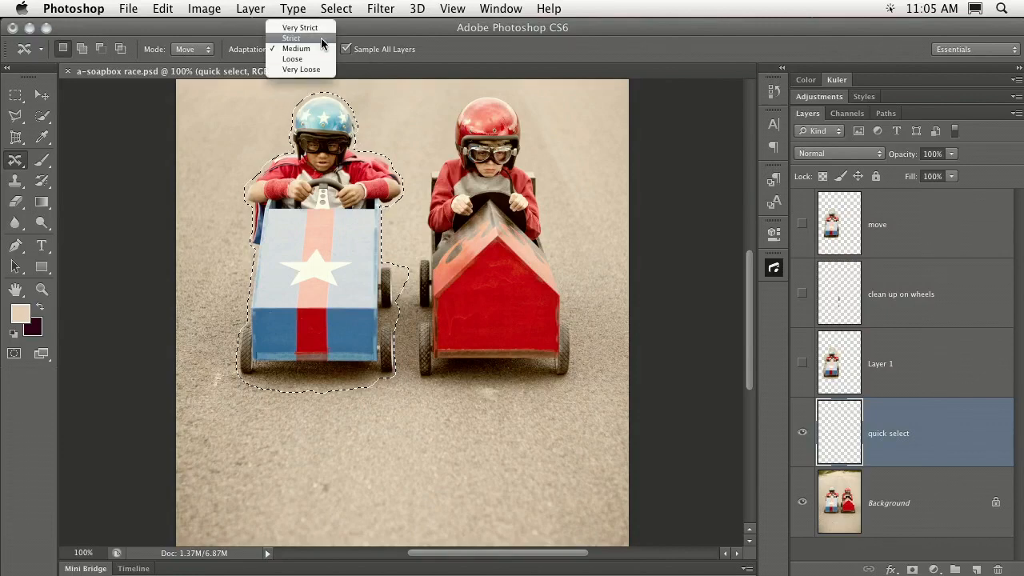
click(321, 38)
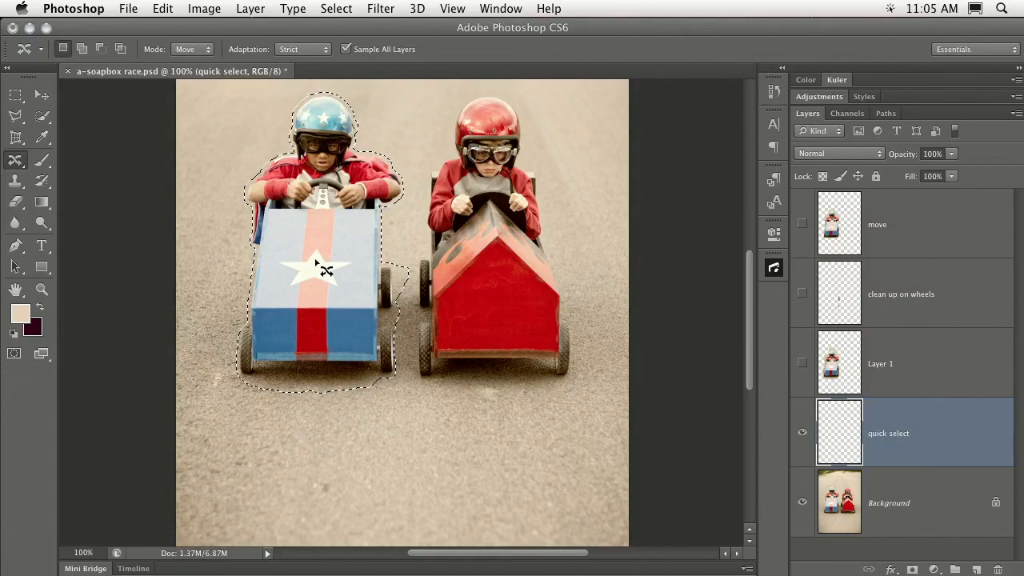
- Move the selected blue car straight down about 0.083 in on the "quick select" layer and deselect it
drag(315, 260, 315, 275)
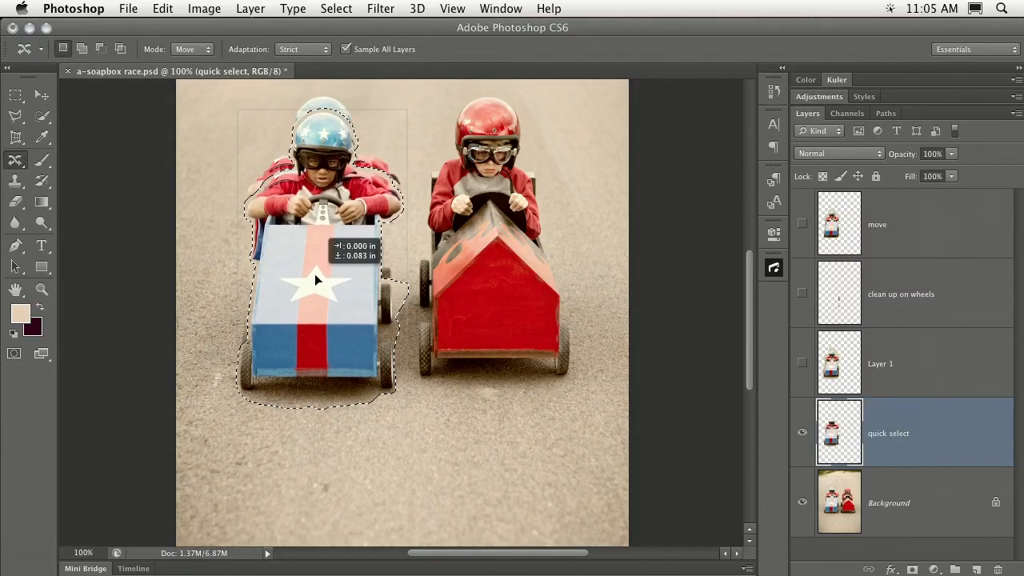
drag(314, 273, 315, 273)
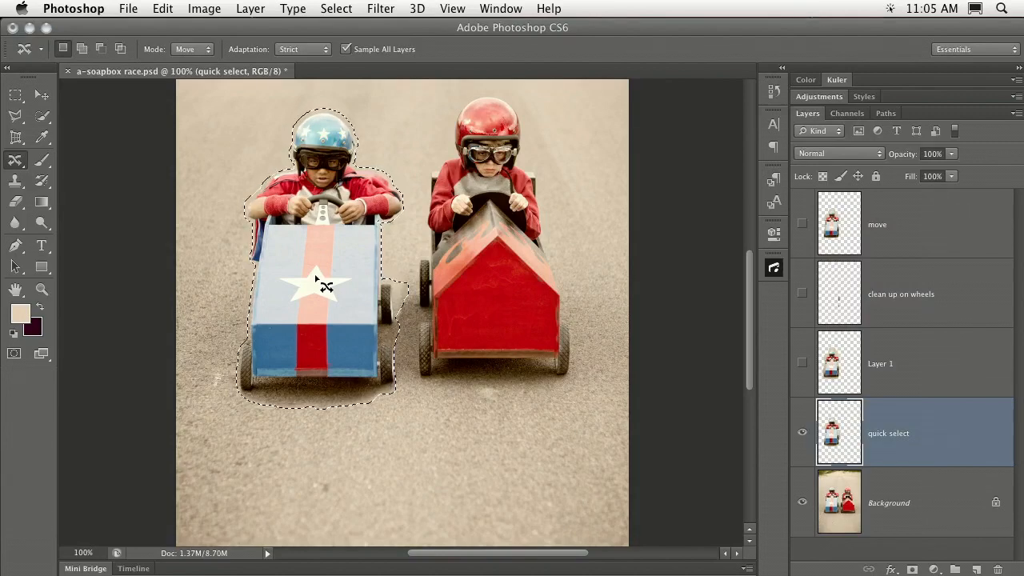
key(super+d)
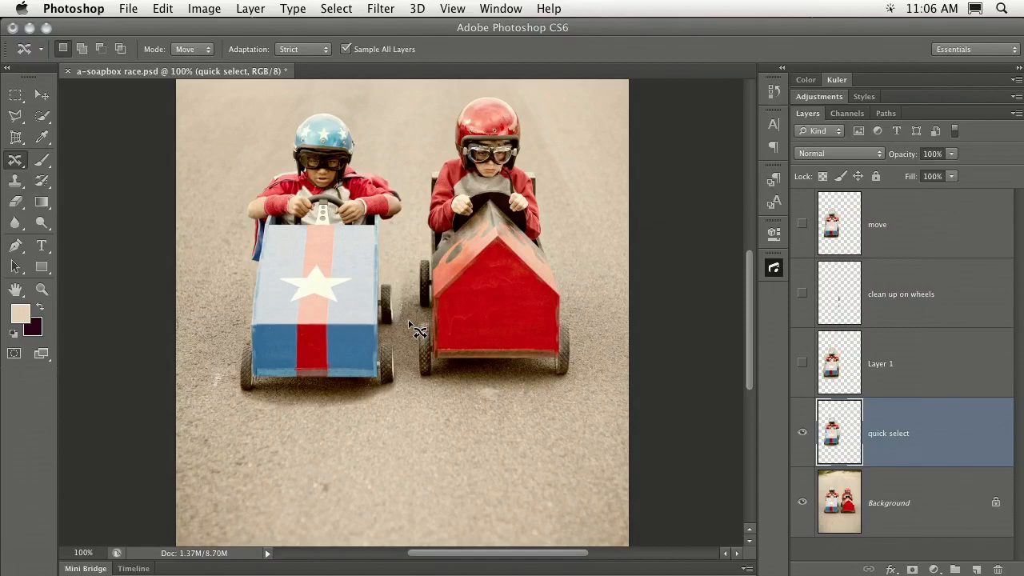
key(super)
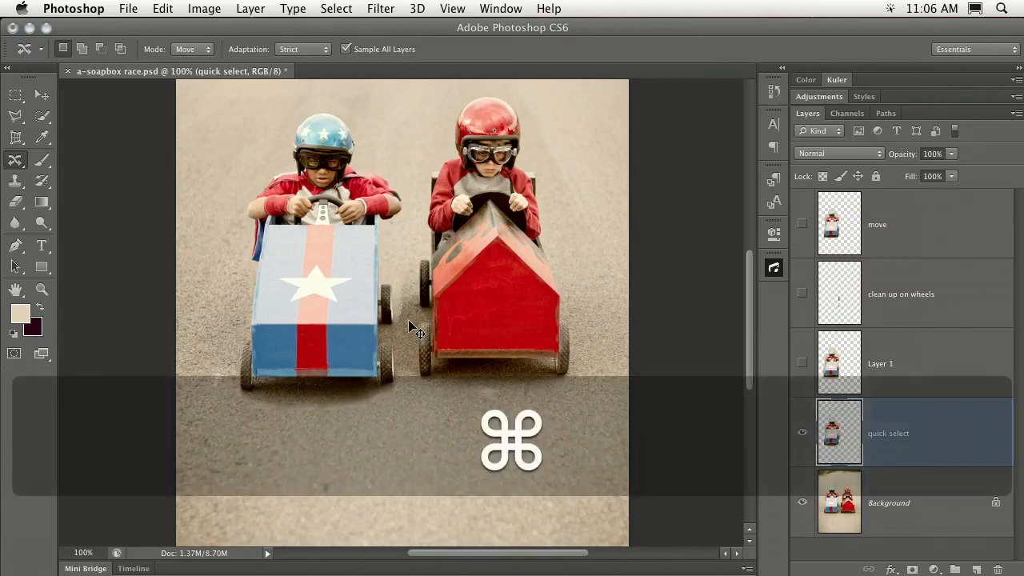
- Close a-soapbox race.psd without saving and open b-super scoot.jpg from the Finder folder "3-content aware move & extend" in Photoshop
key(super+w)
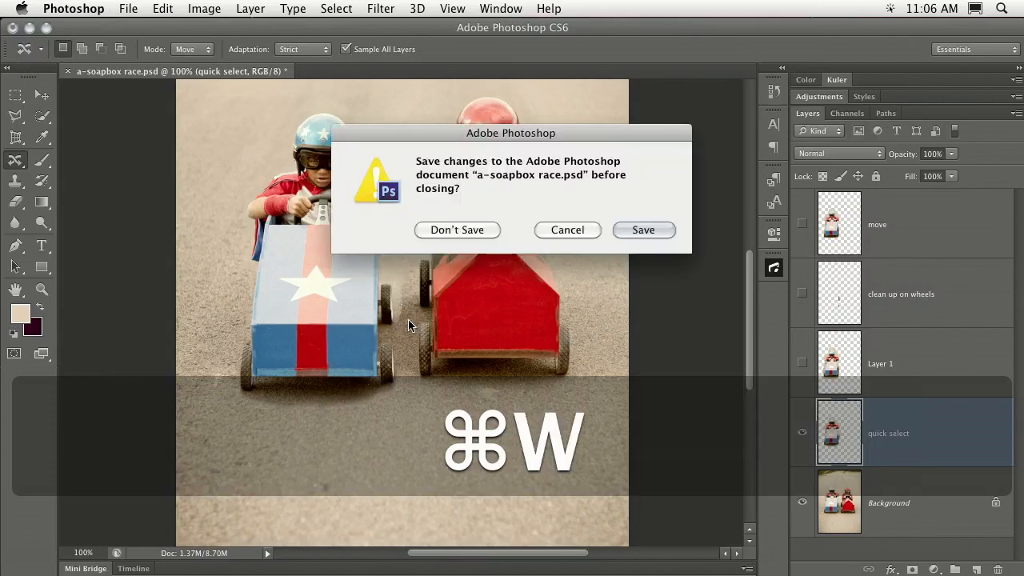
key(d)
mouse_move(383, 566)
click(416, 551)
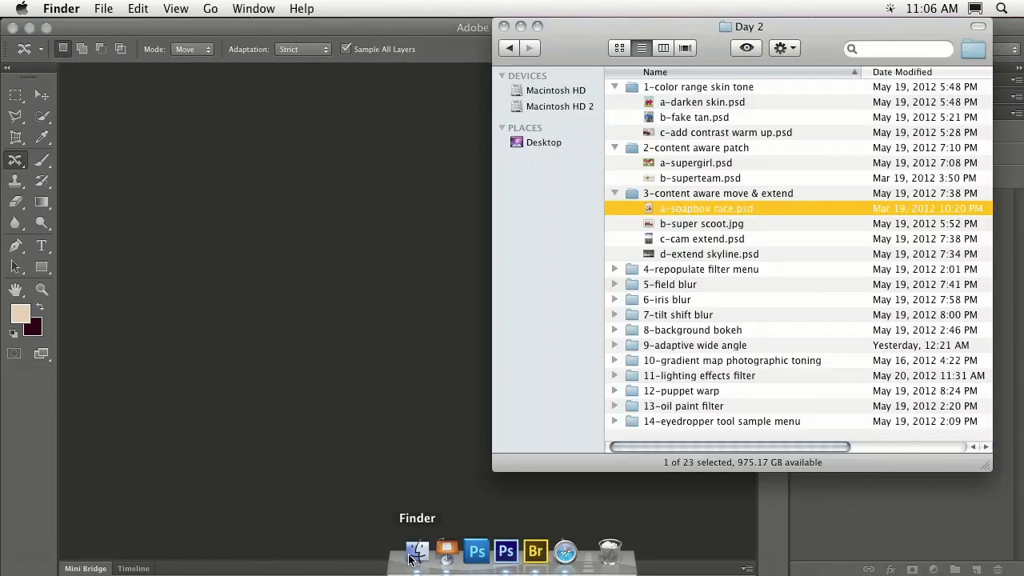
drag(654, 225, 347, 263)
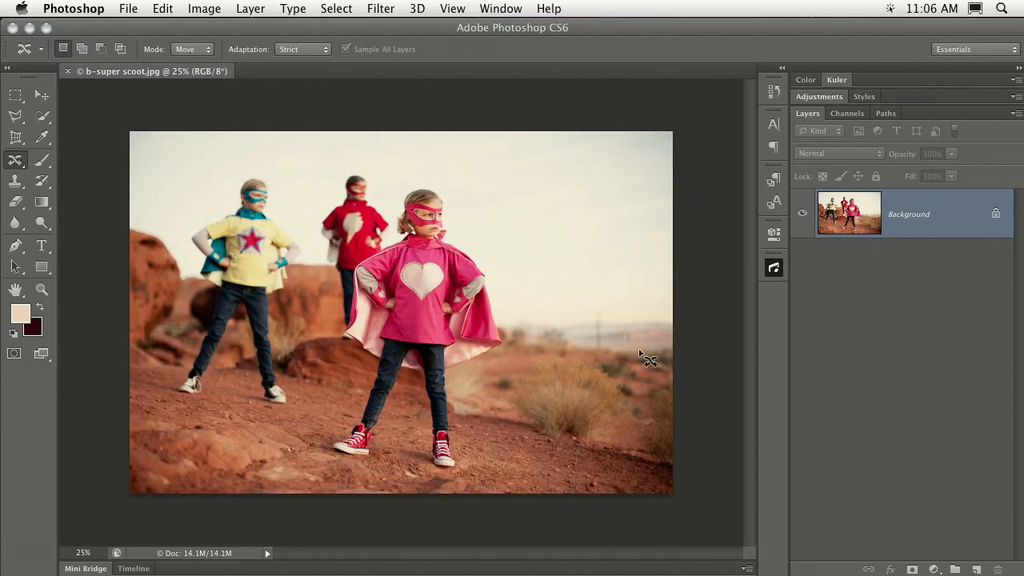
- Add an empty layer above the photo and ready the Quick Selection Tool on the Background layer
click(976, 569)
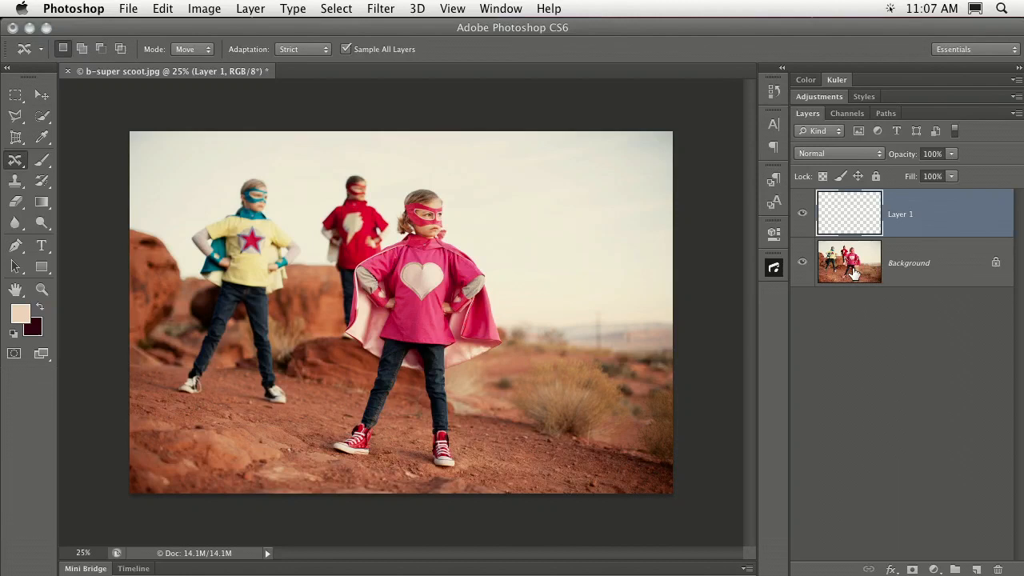
click(853, 274)
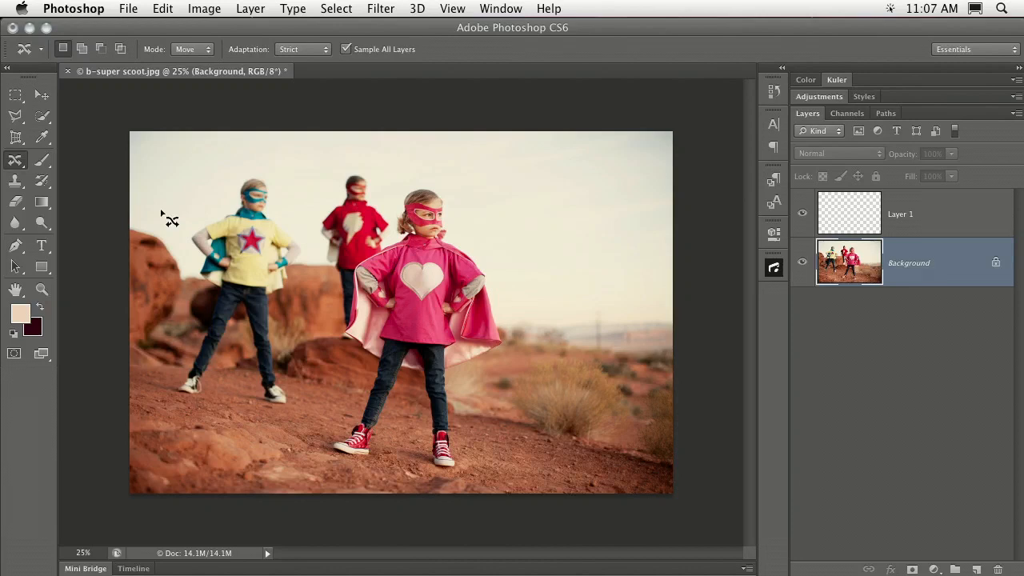
click(38, 117)
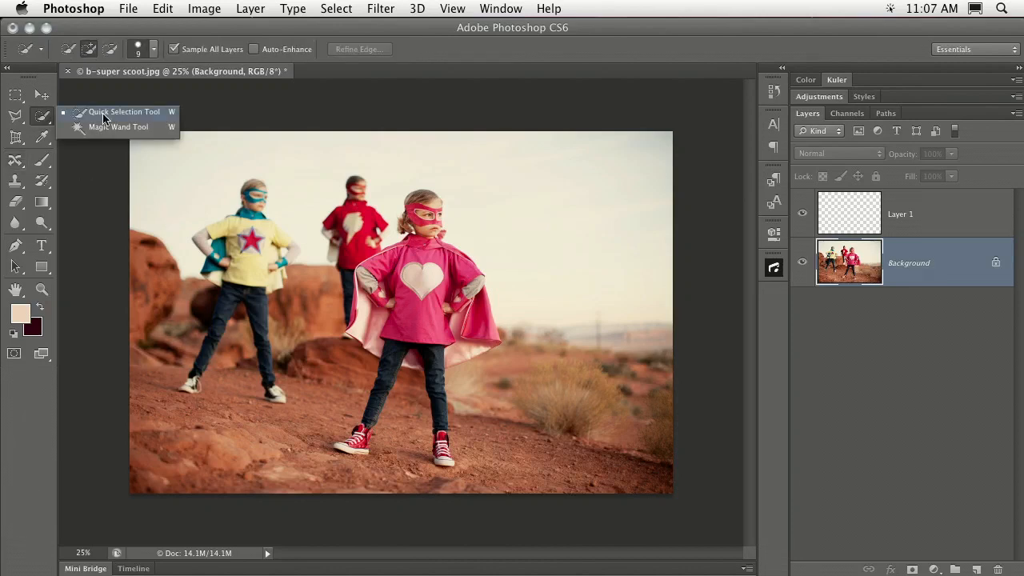
click(103, 118)
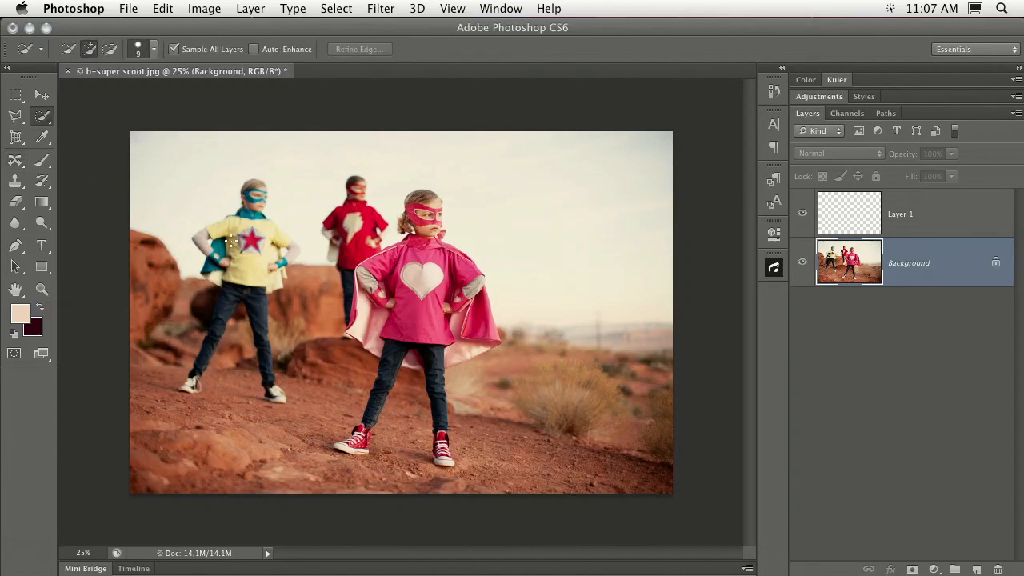
- Quick-select the head and yellow shirt of the child in the blue mask with a 90 px brush
key(bracketright)
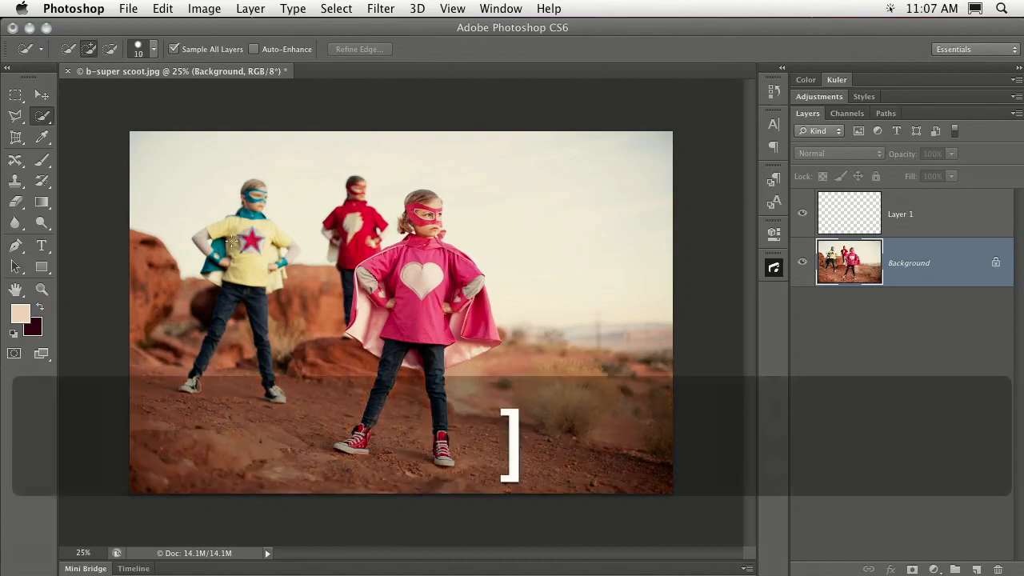
key(bracketright)
key(bracketright)
key(bracketright)
key(bracketright)
key(bracketleft)
mouse_move(265, 208)
mouse_down()
mouse_move(254, 200)
mouse_move(239, 240)
mouse_move(212, 264)
mouse_move(270, 252)
mouse_up()
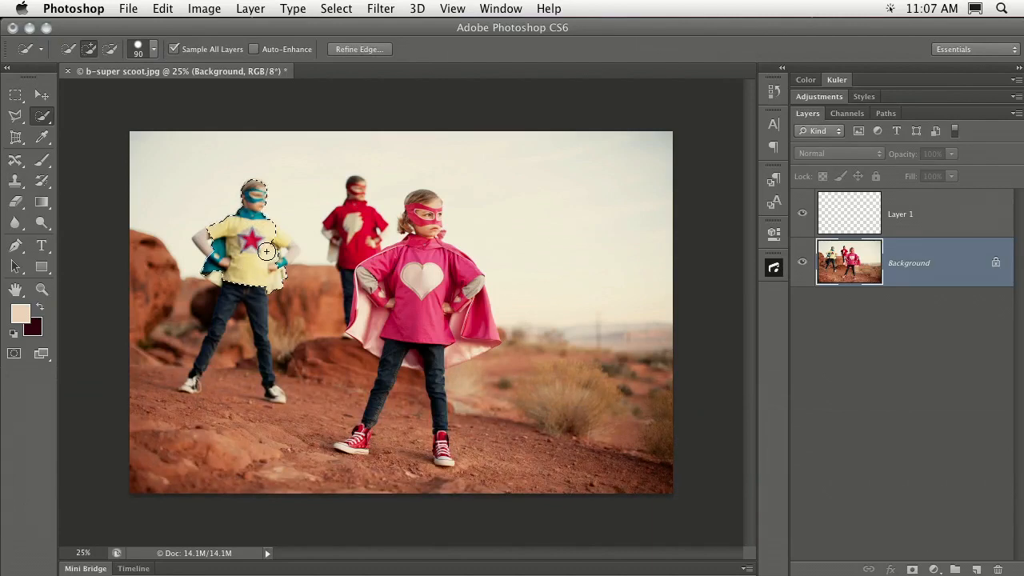
- Add the arms and cape edges of the child in the yellow shirt to the selection with a smaller brush
key(bracketleft)
key(bracketleft)
key(bracketleft)
key(bracketleft)
mouse_move(283, 251)
mouse_down()
mouse_move(294, 250)
mouse_move(280, 232)
mouse_move(200, 242)
mouse_move(224, 266)
mouse_up()
- Add the legs and shoes to the selection with a 35 px brush and subtract the surrounding ground with a 40 px brush
key(bracketleft)
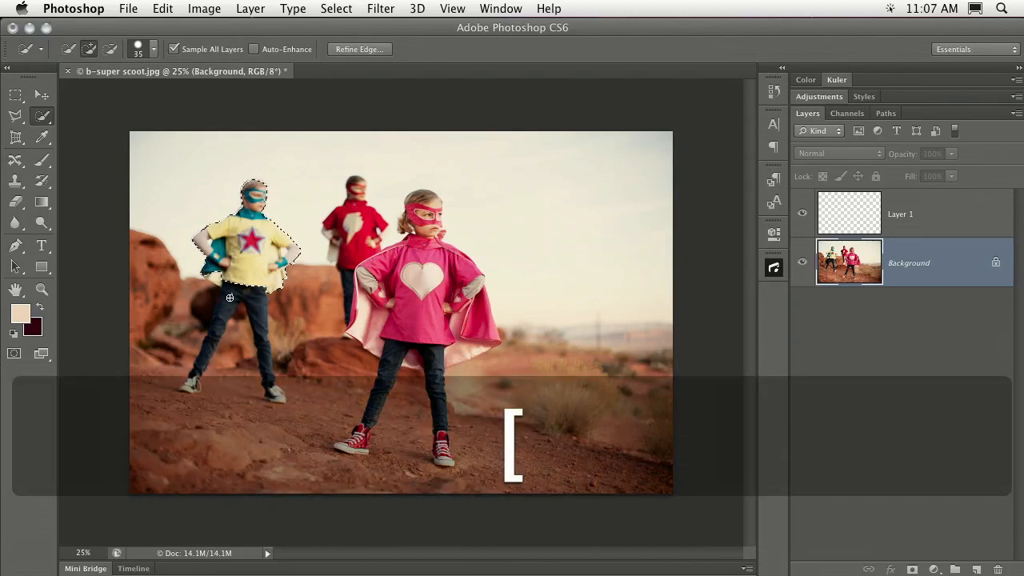
key(bracketleft)
key(super+equal)
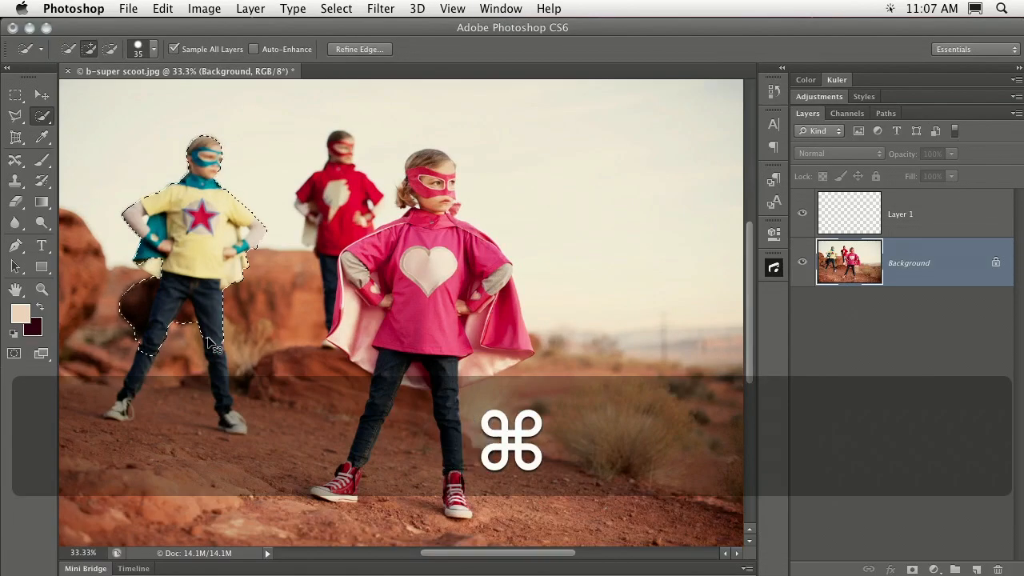
key(space)
drag(200, 338, 395, 331)
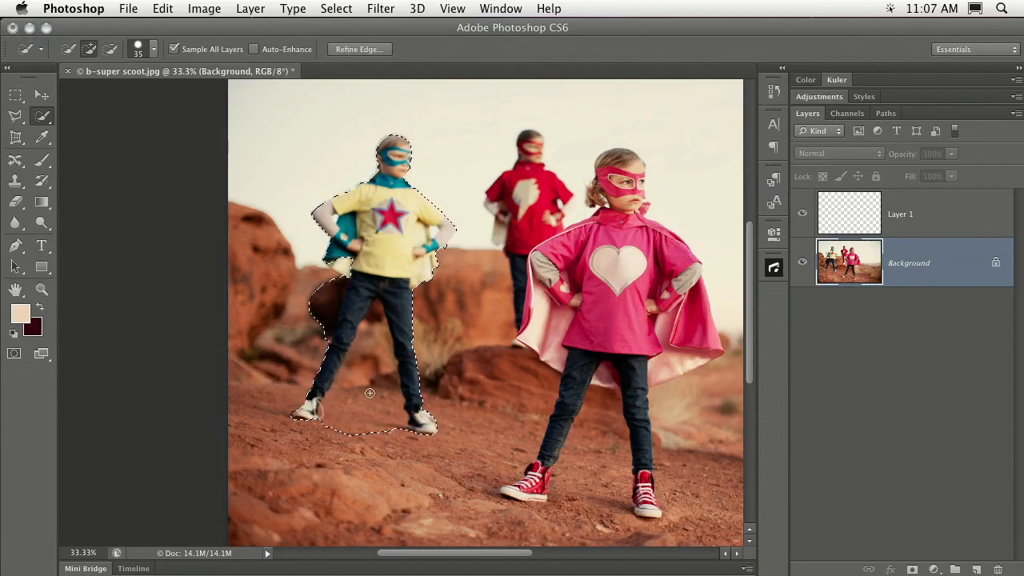
key(bracketright)
key(alt)
- Expand the selection around the child in the yellow shirt by 8 pixels
click(334, 8)
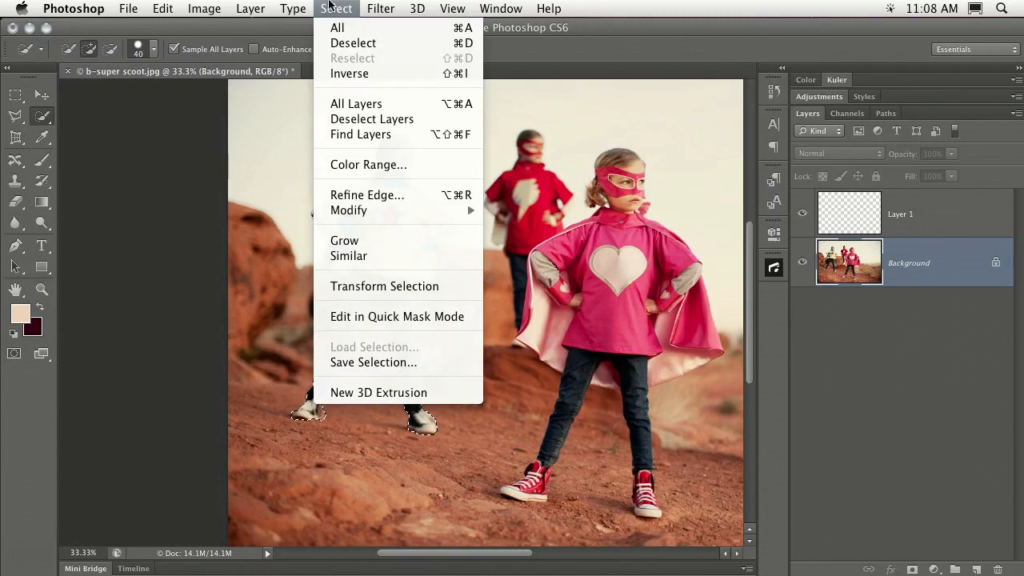
mouse_move(359, 209)
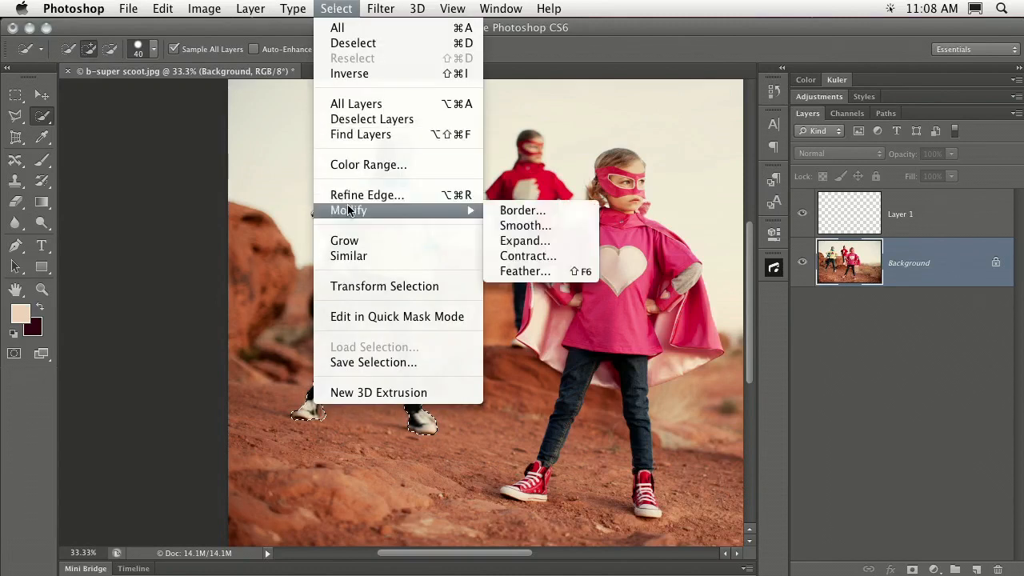
click(521, 241)
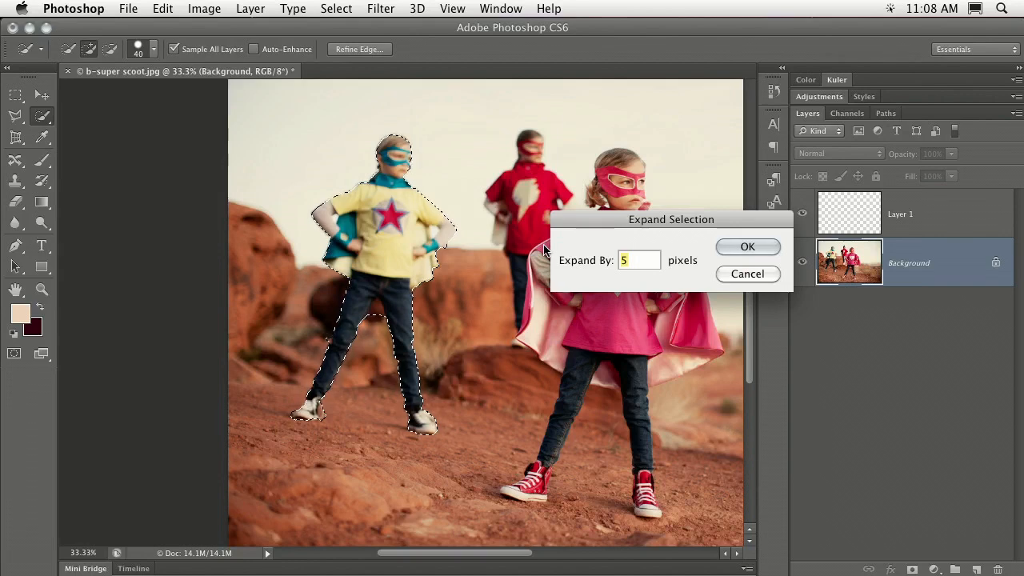
text(8)
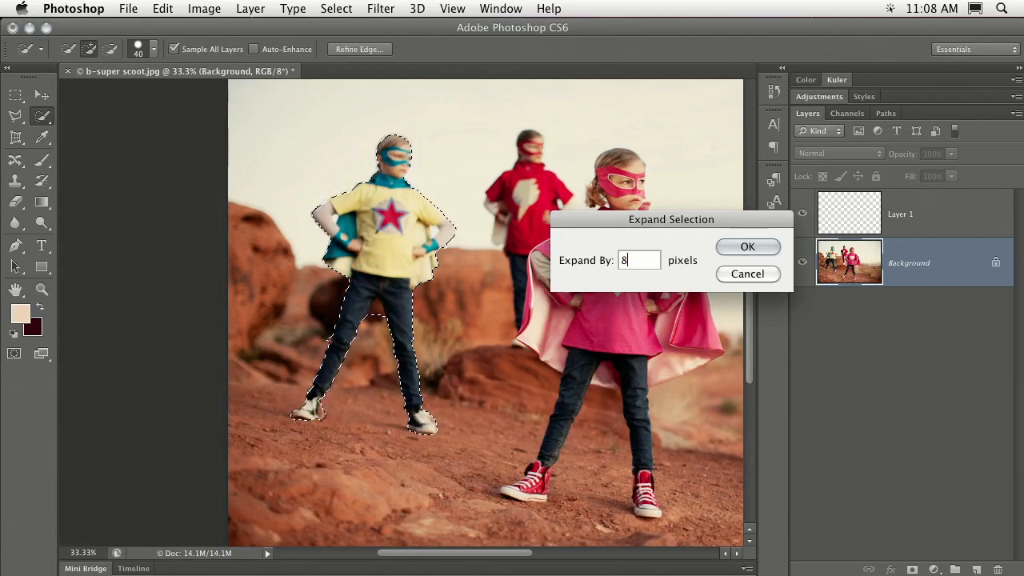
key(Return)
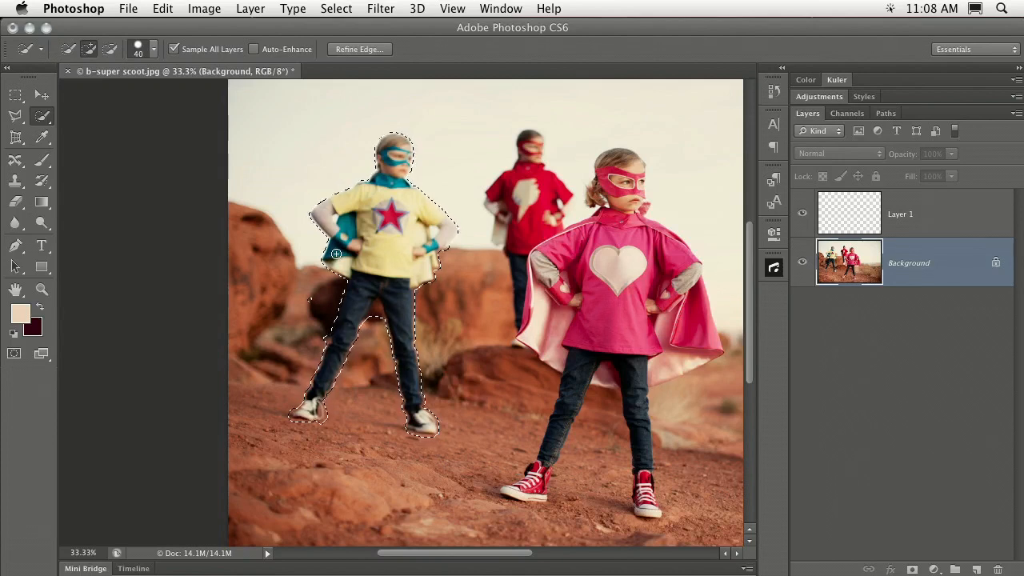
- Paint the stray rock area beside the child's leg out of the selection in Quick Mask mode with a 70 px black brush
key(super+equal)
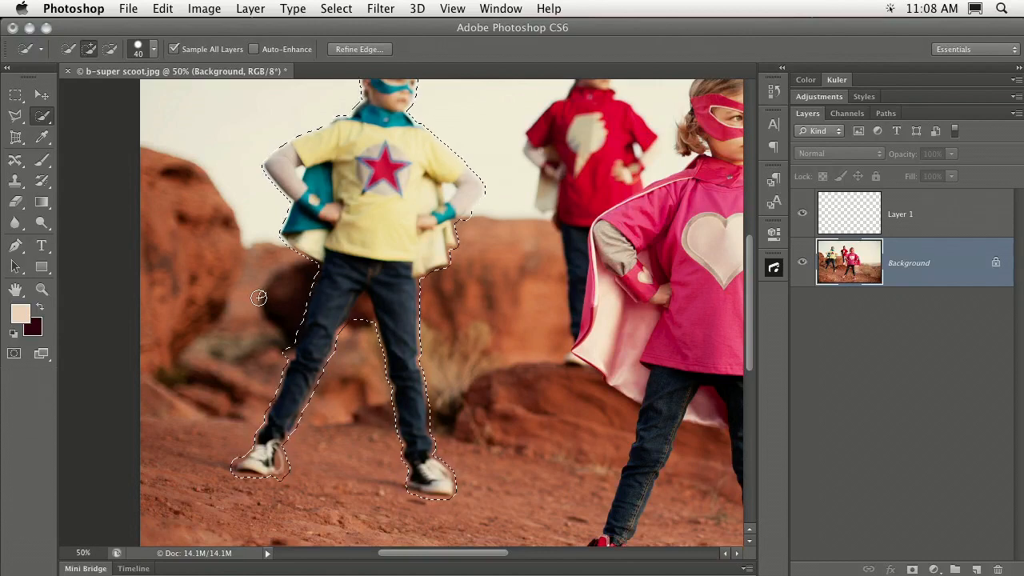
key(q)
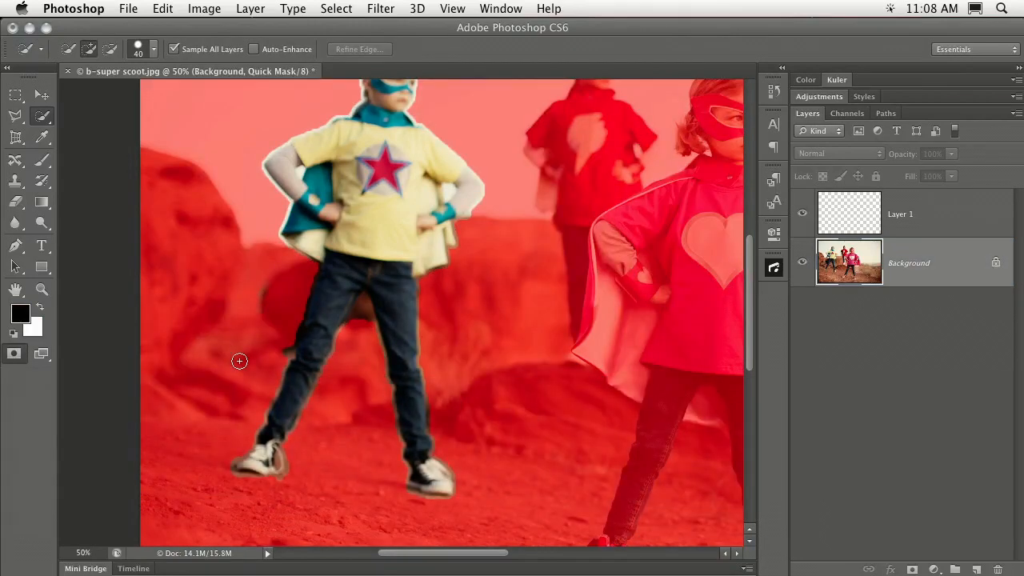
key(b)
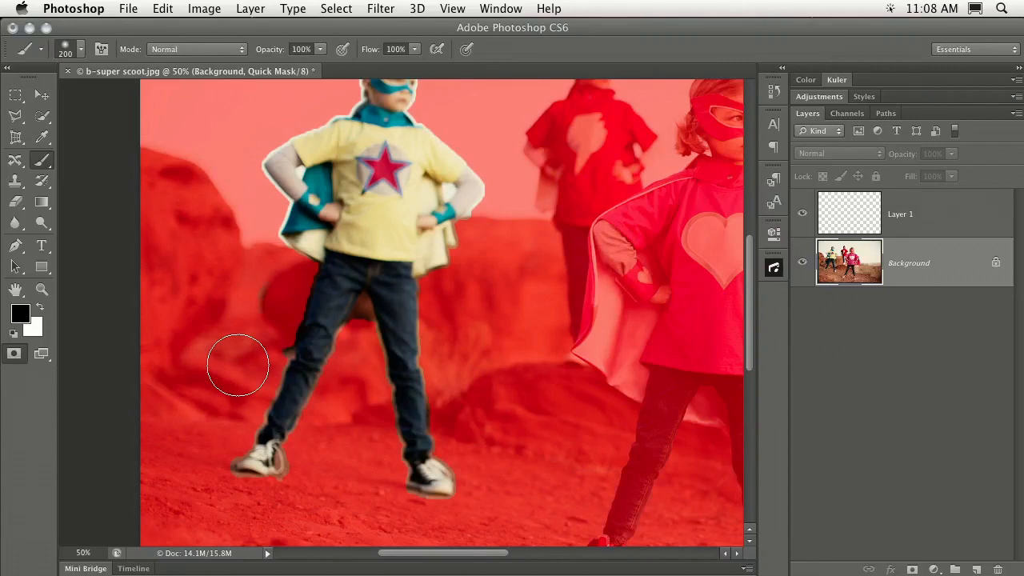
key(bracketleft)
key(bracketleft)
key(bracketleft)
key(bracketleft)
key(bracketleft)
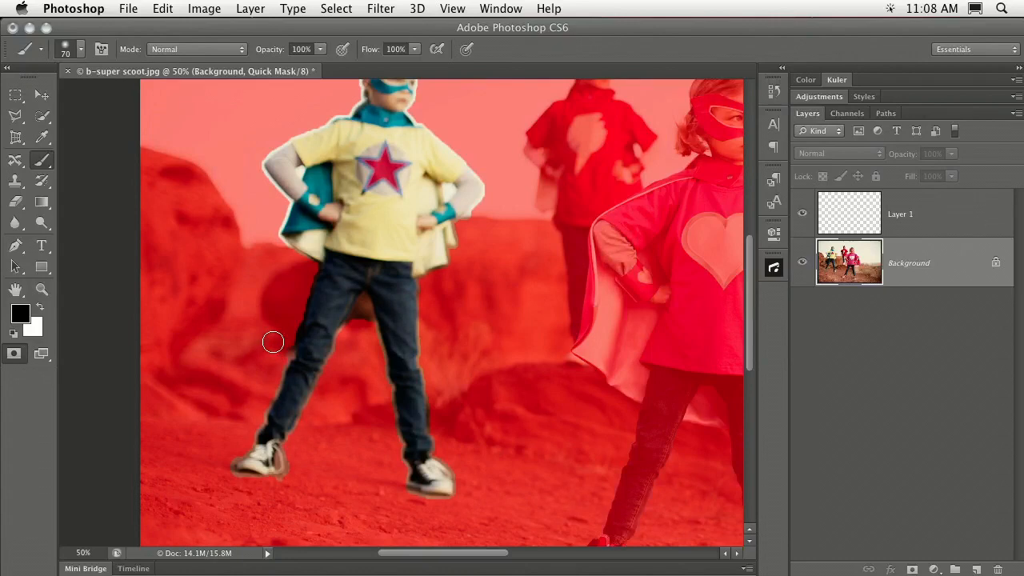
key(q)
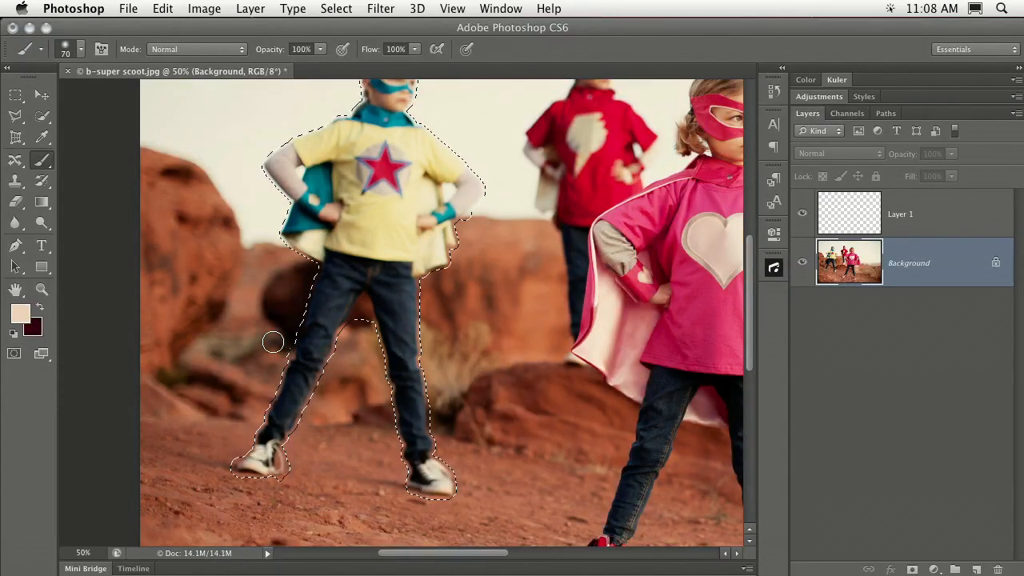
key(super+minus)
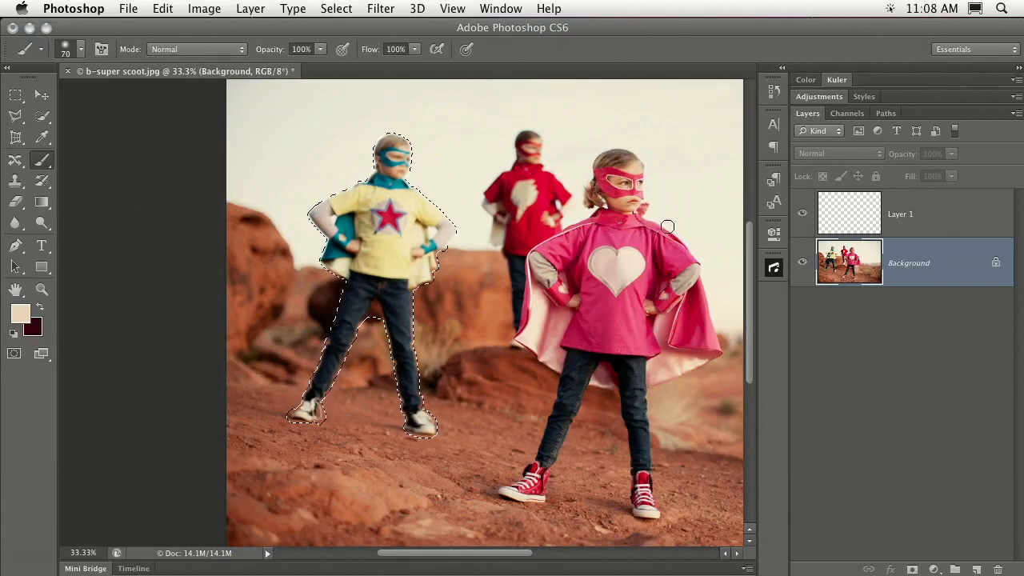
- Try to move the selected child slightly toward the other children on Layer 1 using the Content-Aware Move Tool with Strict adaptation
click(844, 214)
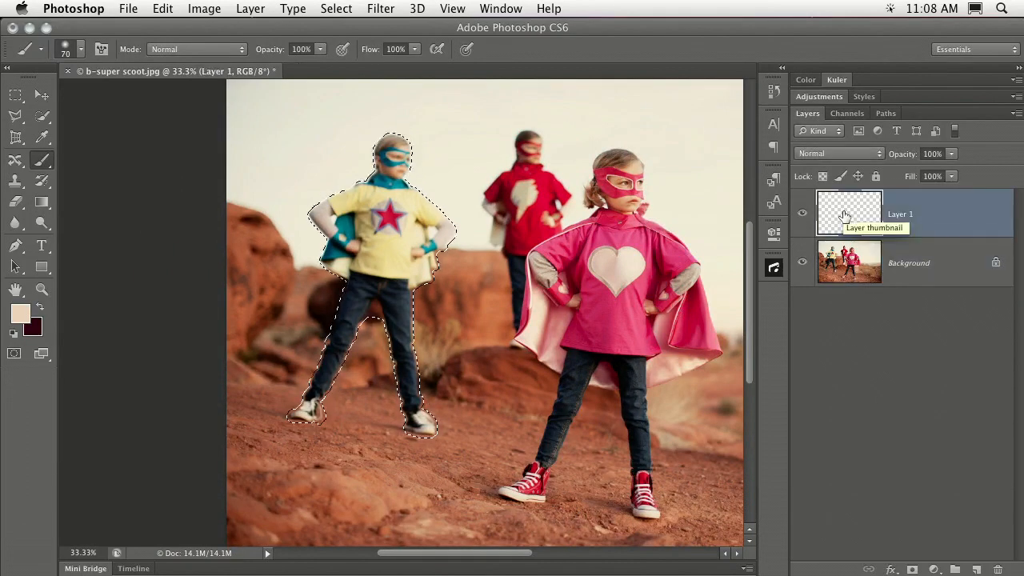
click(11, 165)
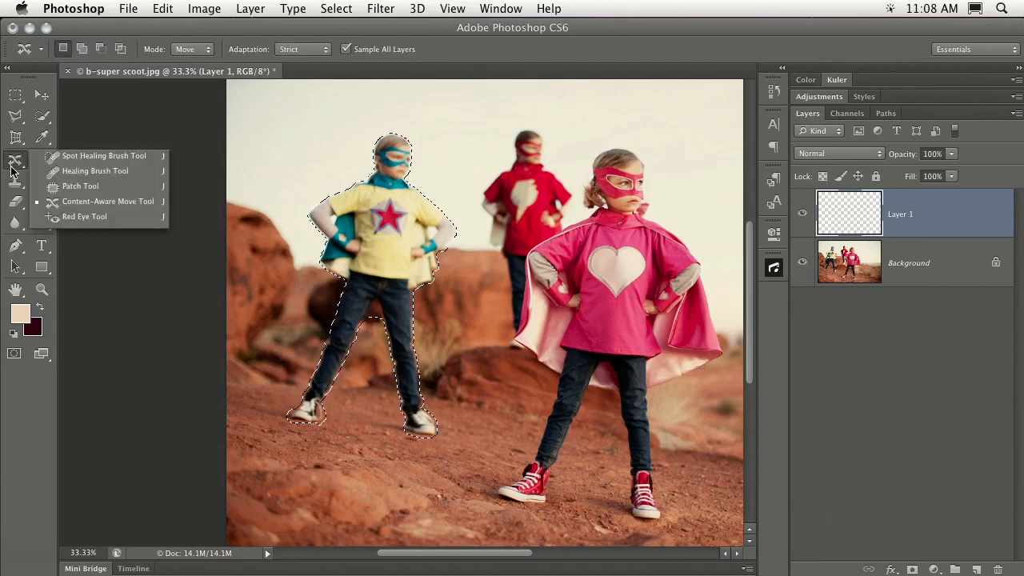
click(13, 166)
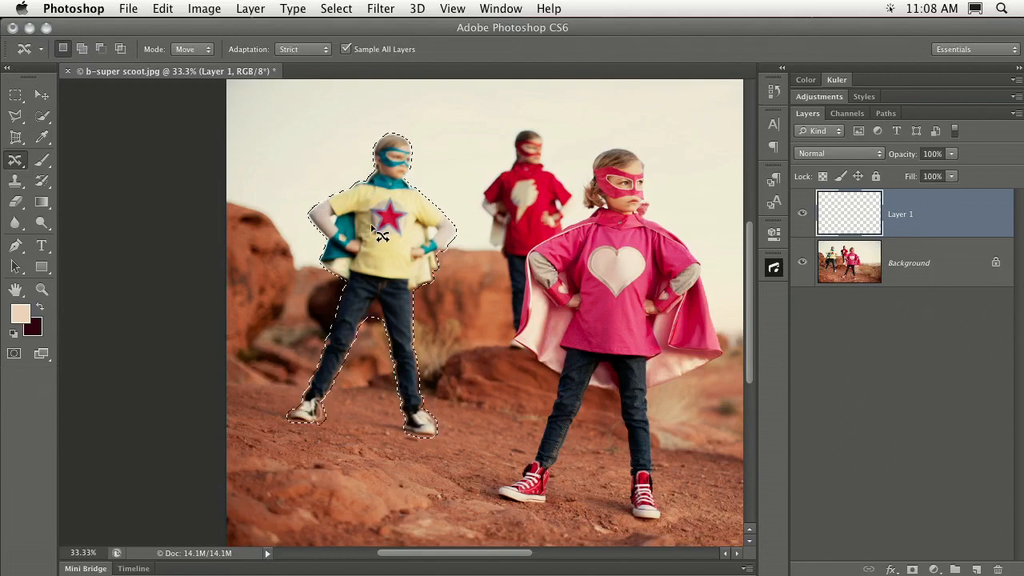
drag(379, 234, 404, 228)
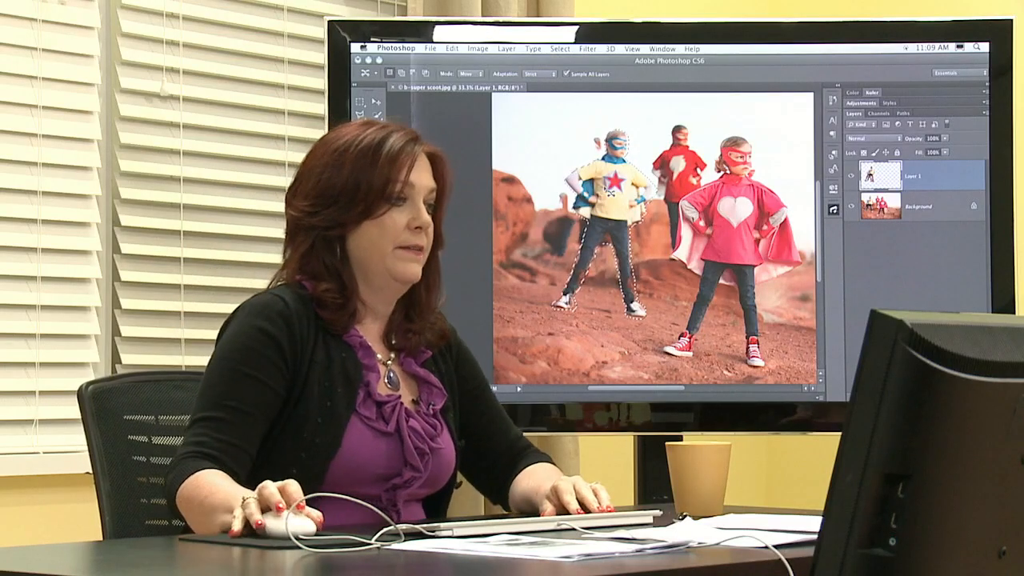
- Deselect and delete Layer 1 with the Content-Aware Move result
key(super+d)
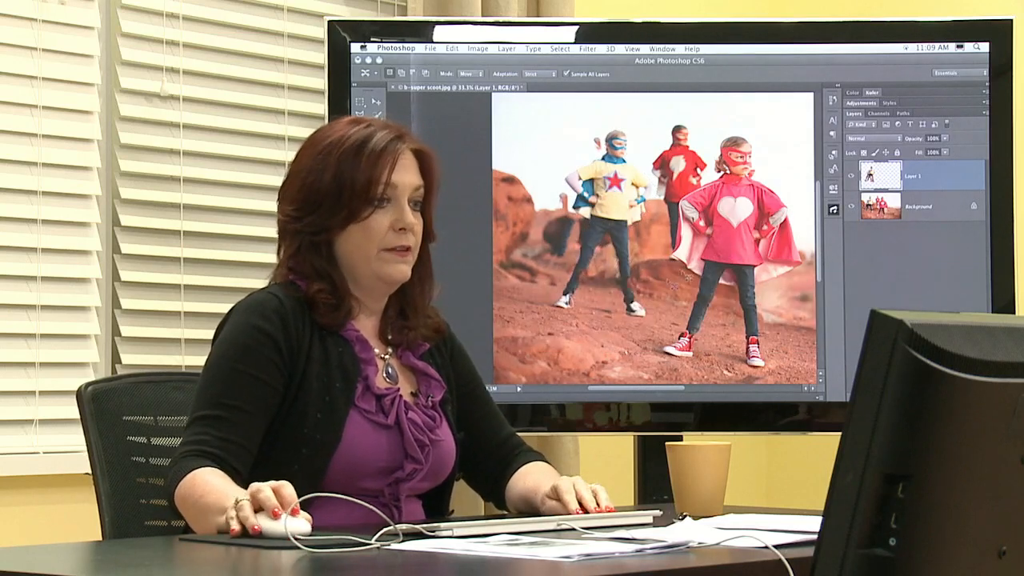
key(BackSpace)
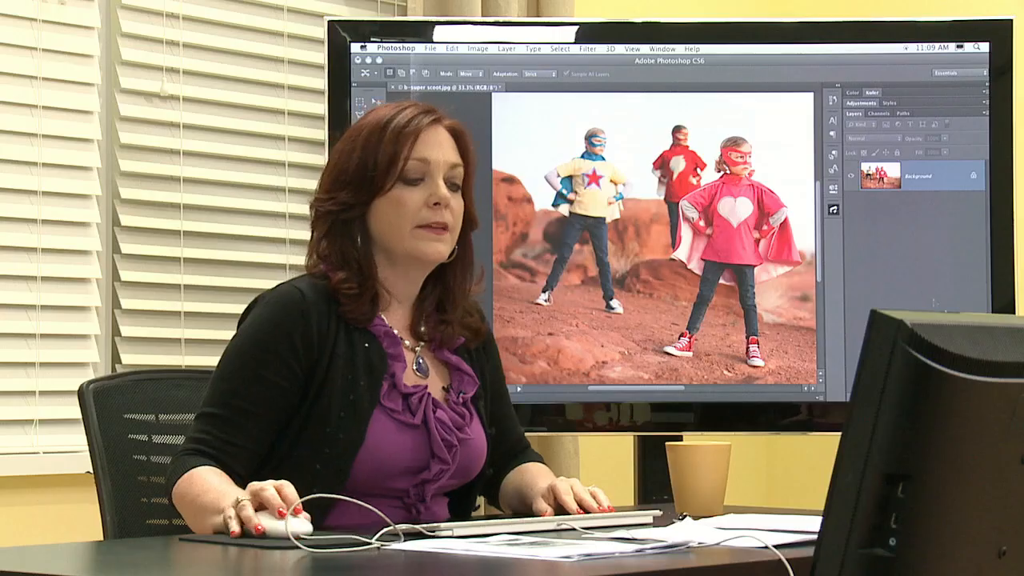
- Create a new empty layer and set the Content-Aware Move adaptation to Medium
click(976, 569)
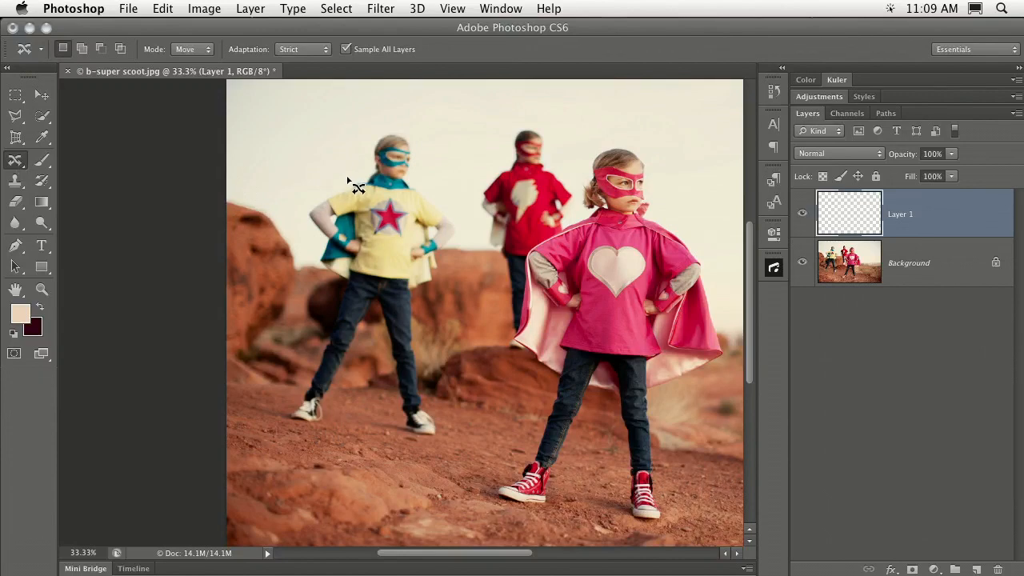
click(308, 51)
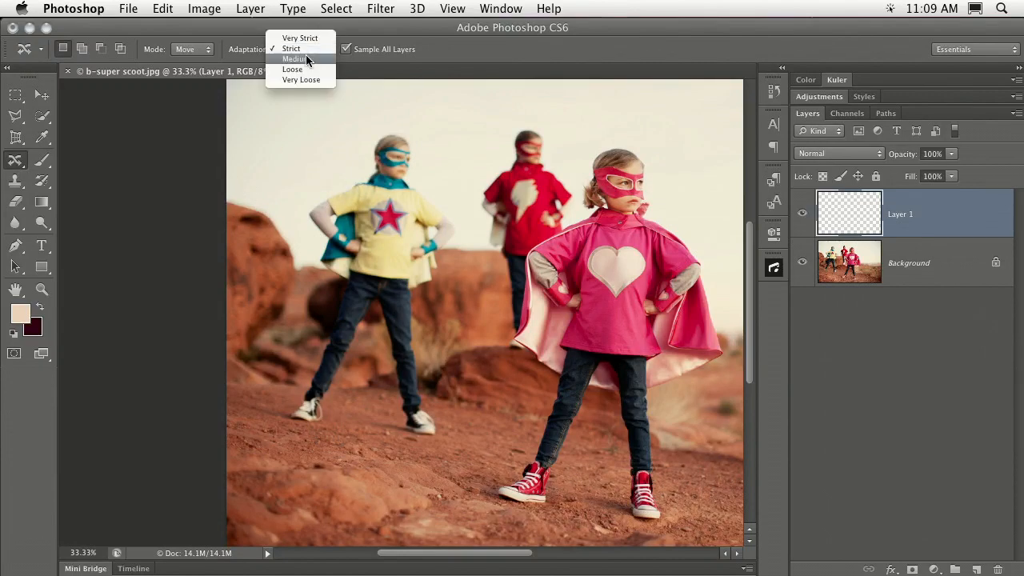
click(306, 59)
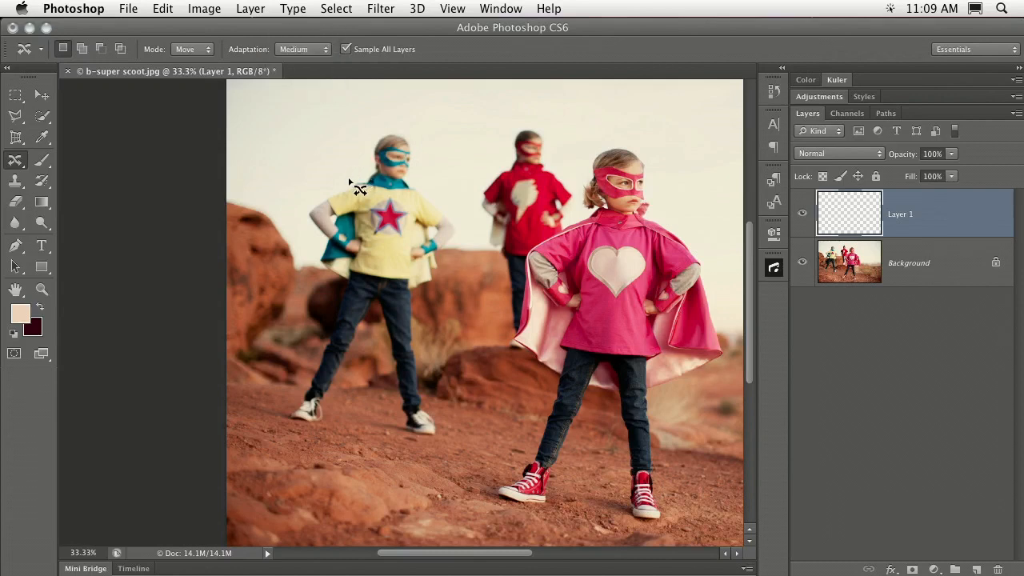
- Outline the child in the yellow shirt loosely, including the foot shadows, and move the selection about 0.363 in right and 0.013 in down
mouse_move(363, 176)
mouse_down()
mouse_move(380, 131)
mouse_move(398, 135)
mouse_move(412, 147)
mouse_move(415, 183)
mouse_move(457, 224)
mouse_move(440, 278)
mouse_move(415, 297)
mouse_move(426, 402)
mouse_move(445, 432)
mouse_move(426, 440)
mouse_move(378, 431)
mouse_move(398, 417)
mouse_move(374, 305)
mouse_move(328, 416)
mouse_move(255, 408)
mouse_move(289, 415)
mouse_move(307, 400)
mouse_move(335, 283)
mouse_move(307, 214)
mouse_move(350, 179)
mouse_up()
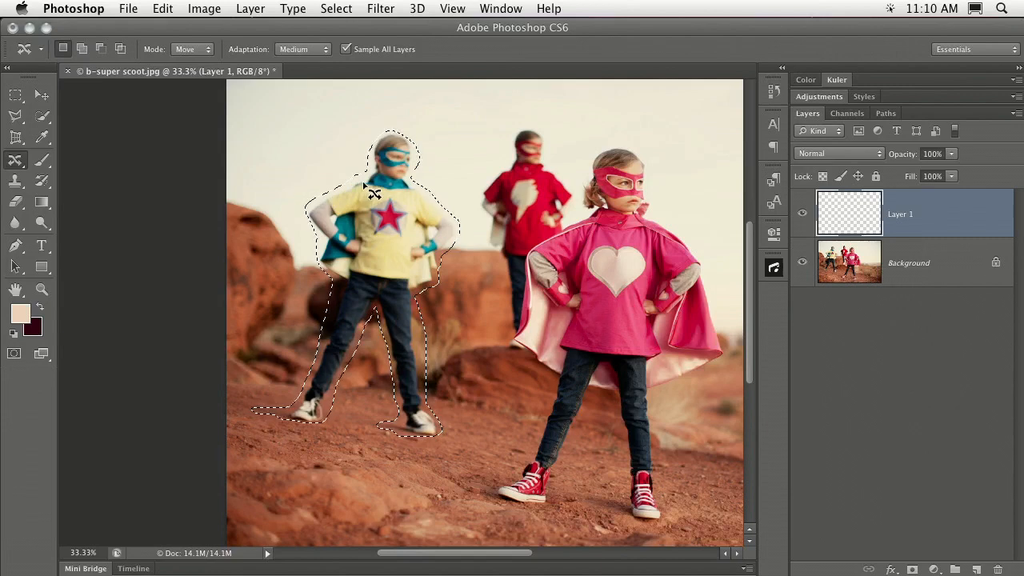
drag(389, 220, 405, 216)
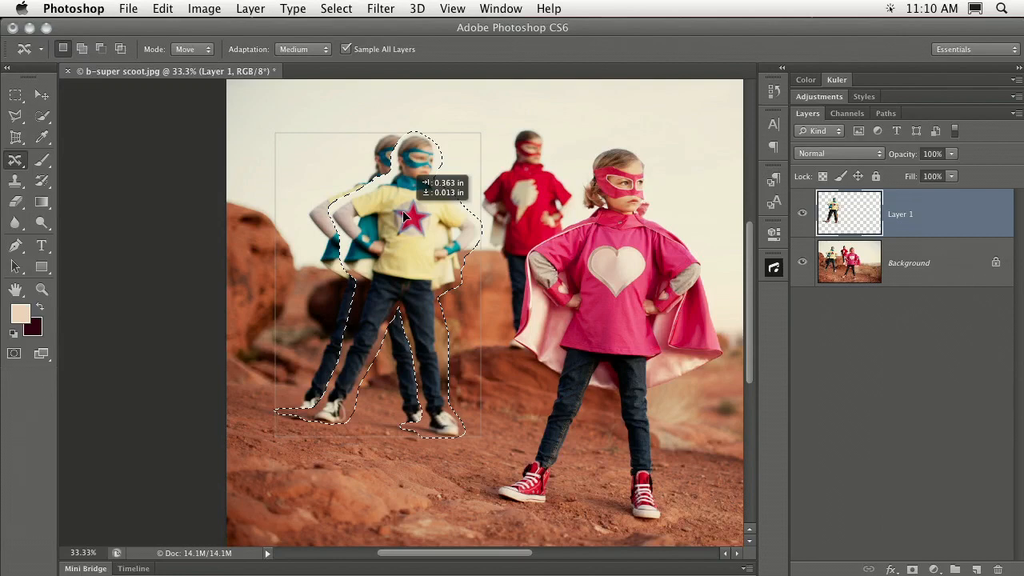
drag(406, 215, 406, 216)
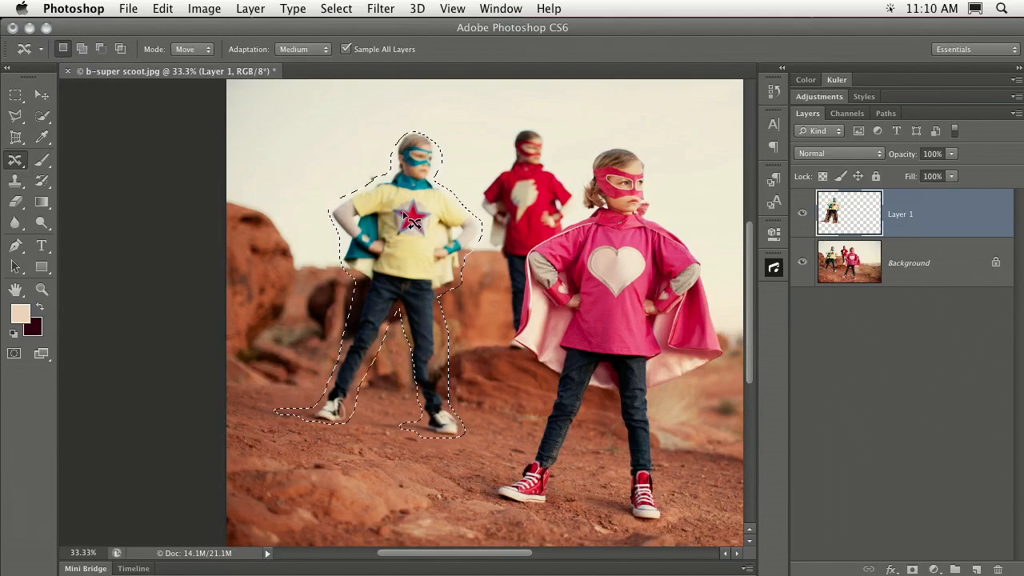
- Deselect, then try to erase the stray mark above the yellow-shirted child's shoulder on Layer 1 and undo the erasure
key(super+d)
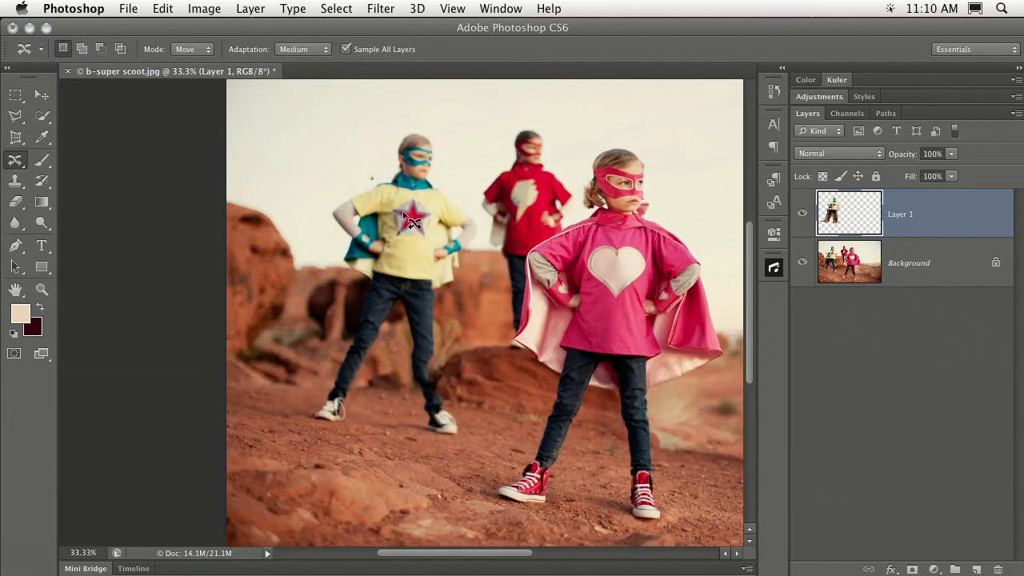
key(super+equal)
key(space)
drag(411, 221, 415, 314)
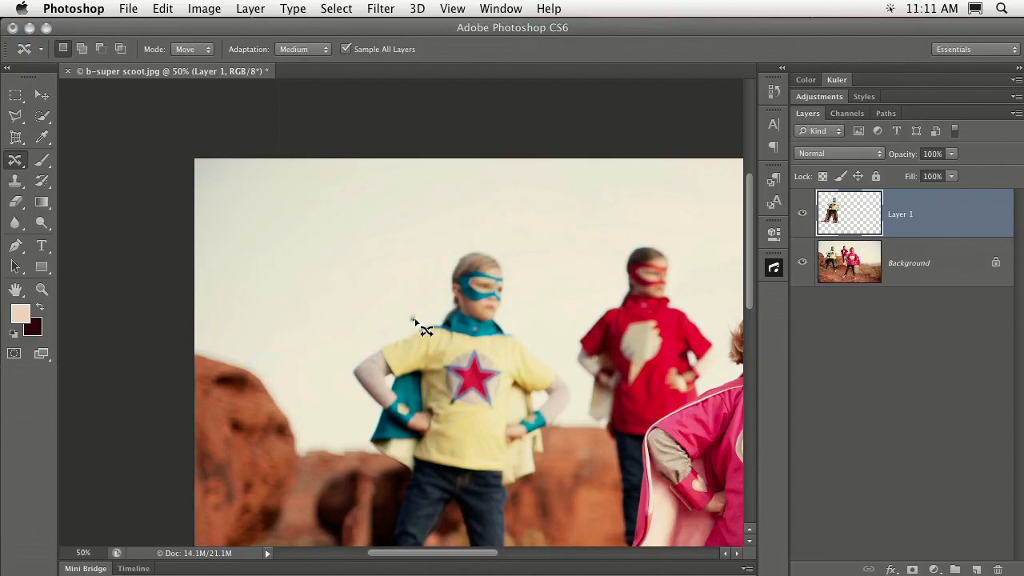
key(e)
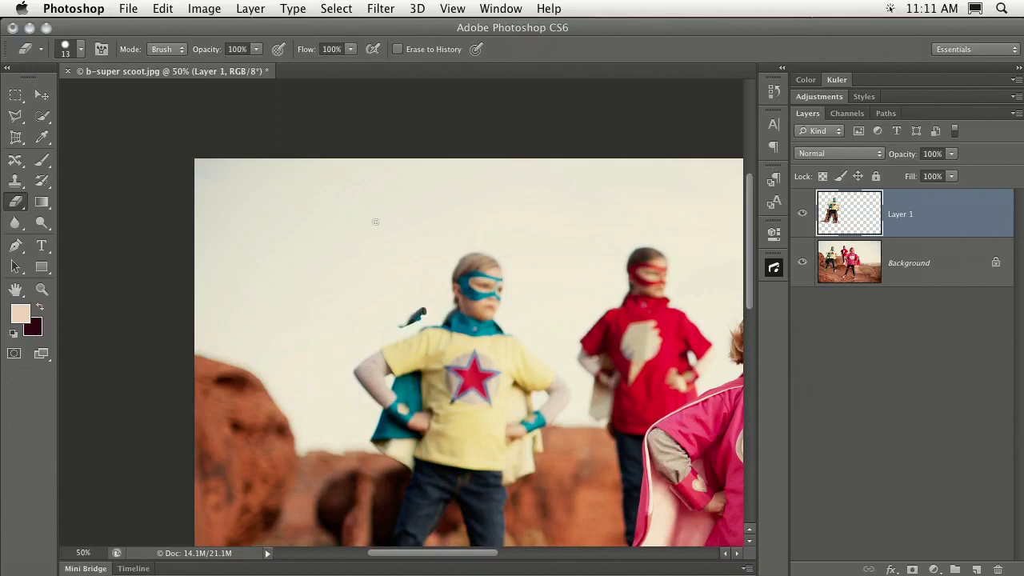
key(super+z)
key(super+minus)
key(space)
drag(438, 262, 271, 138)
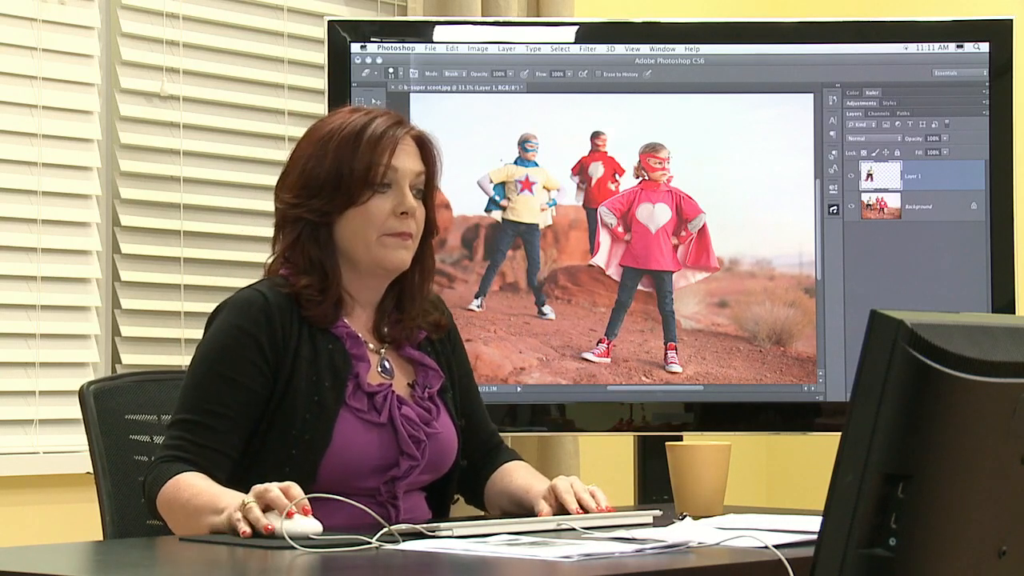
- Close b-super scoot.jpg without saving and open c-cam extend.psd and d-extend skyline.psd from the Day 2 folder in Finder
key(super+w)
key(d)
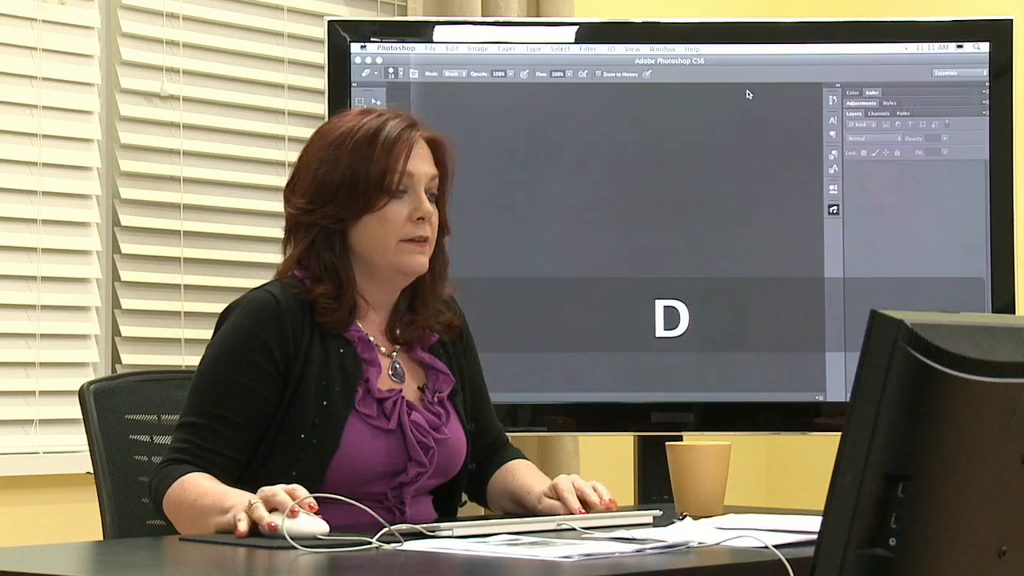
click(601, 389)
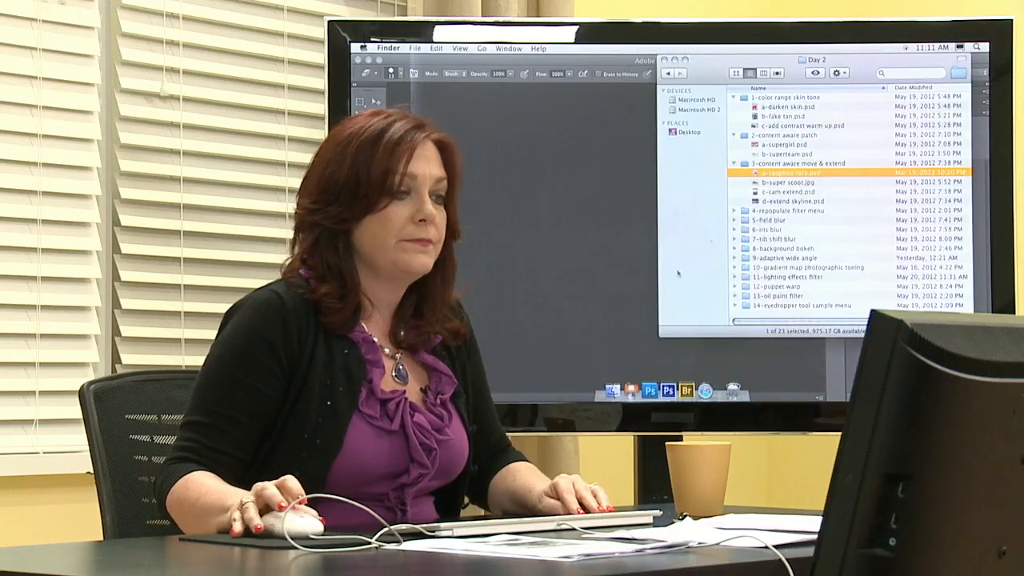
click(753, 192)
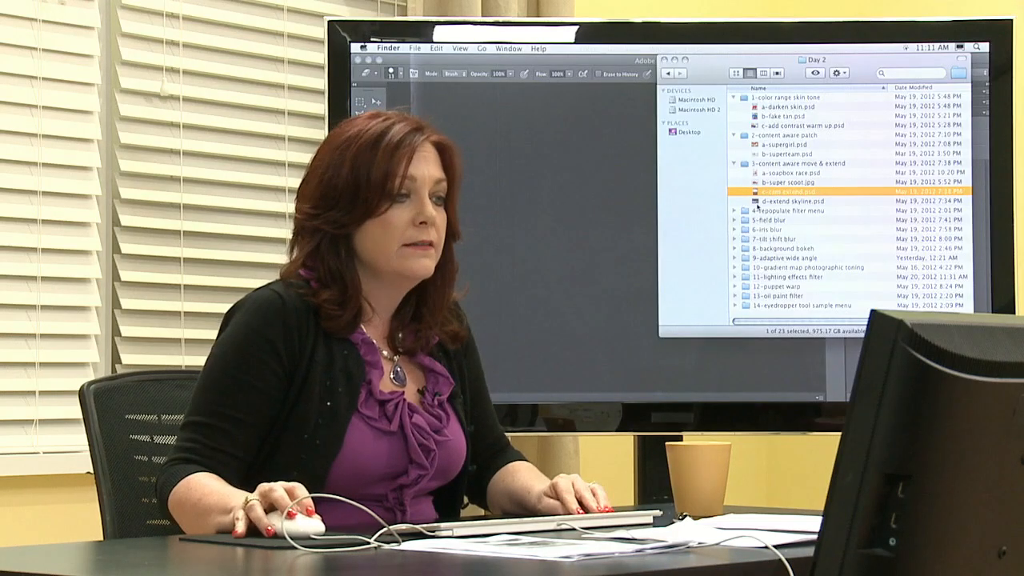
drag(753, 192, 589, 229)
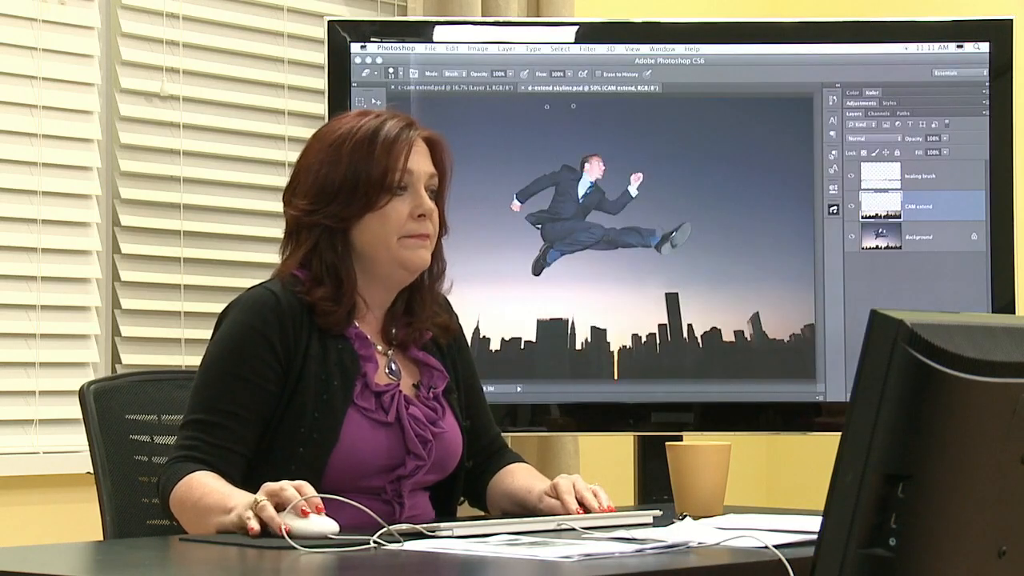
- Bring up c-cam extend.psd and compare the tower with Layer 1 hidden and shown
click(469, 88)
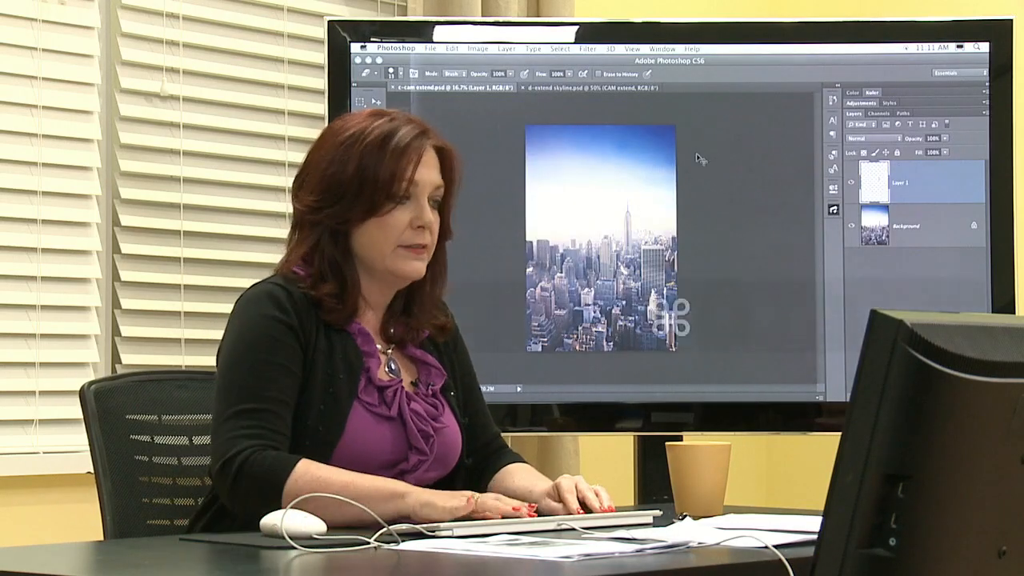
key(super+equal)
key(super+equal)
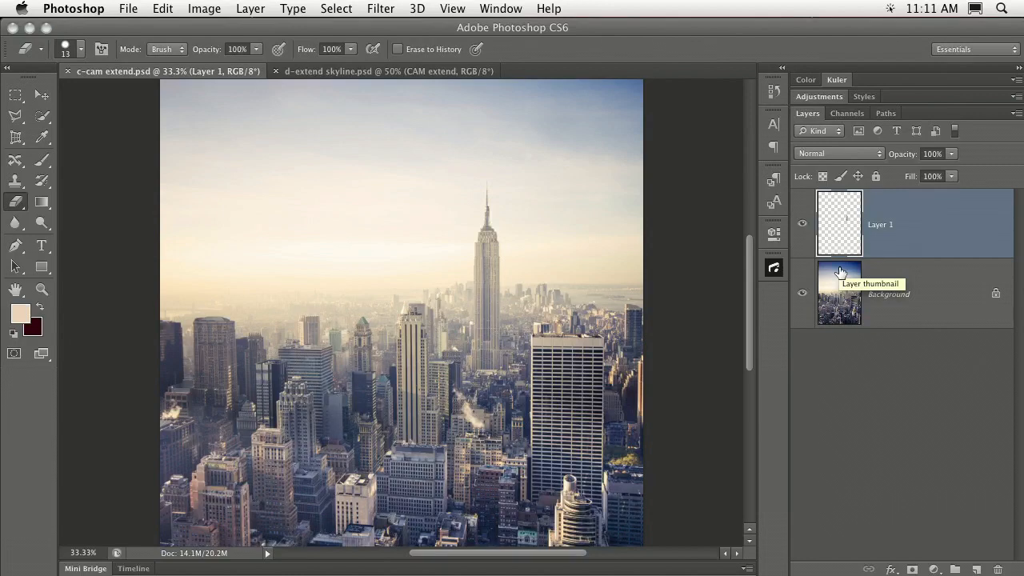
click(801, 225)
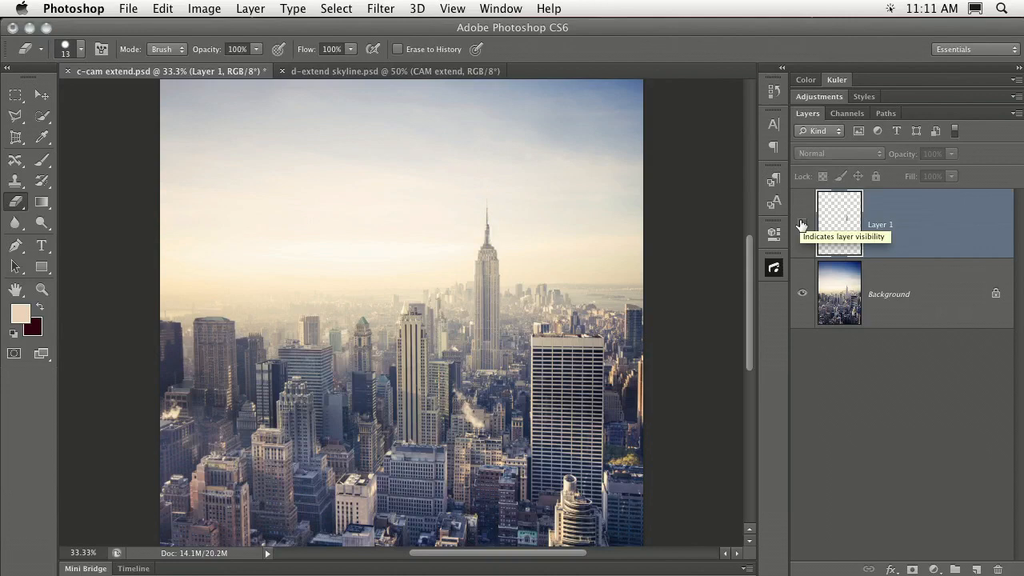
click(802, 227)
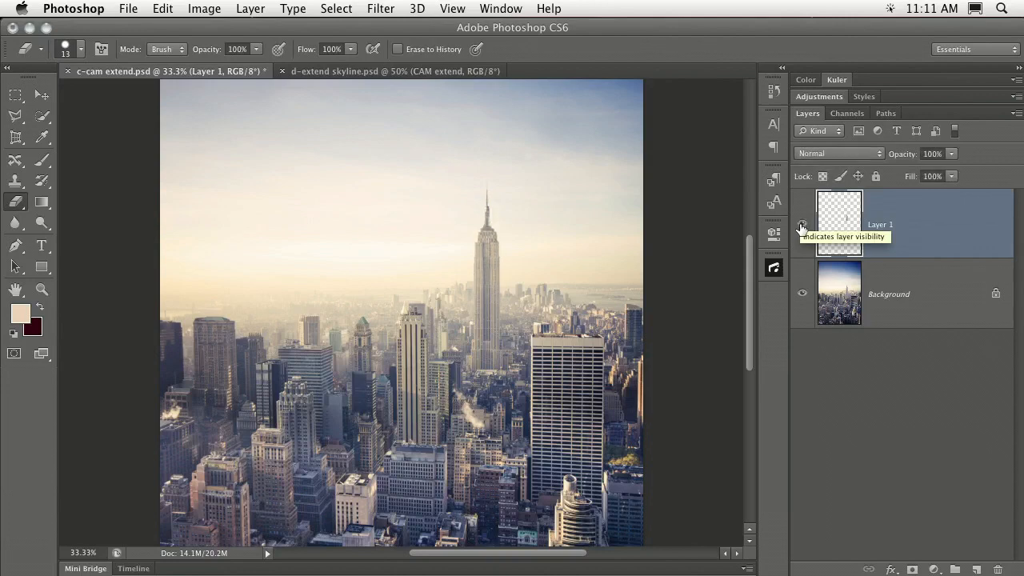
click(801, 228)
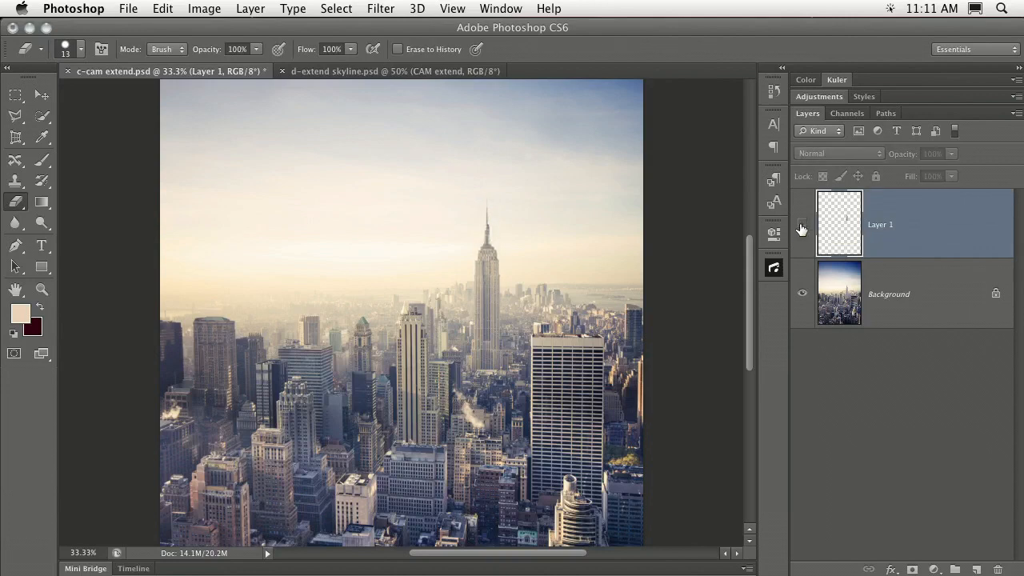
click(801, 228)
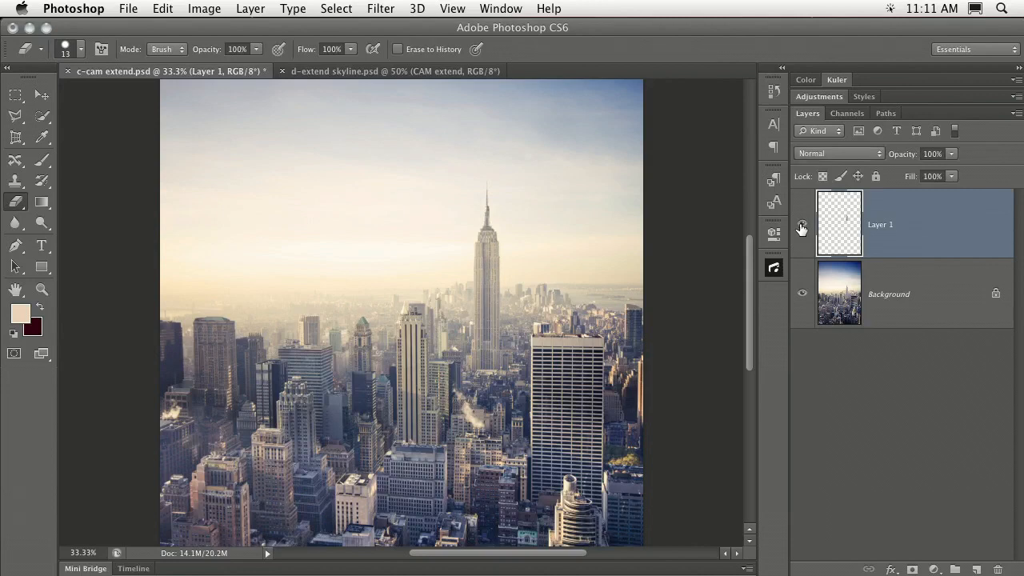
- Hide Layer 1 and add a new empty layer directly above the Background
click(801, 228)
click(821, 311)
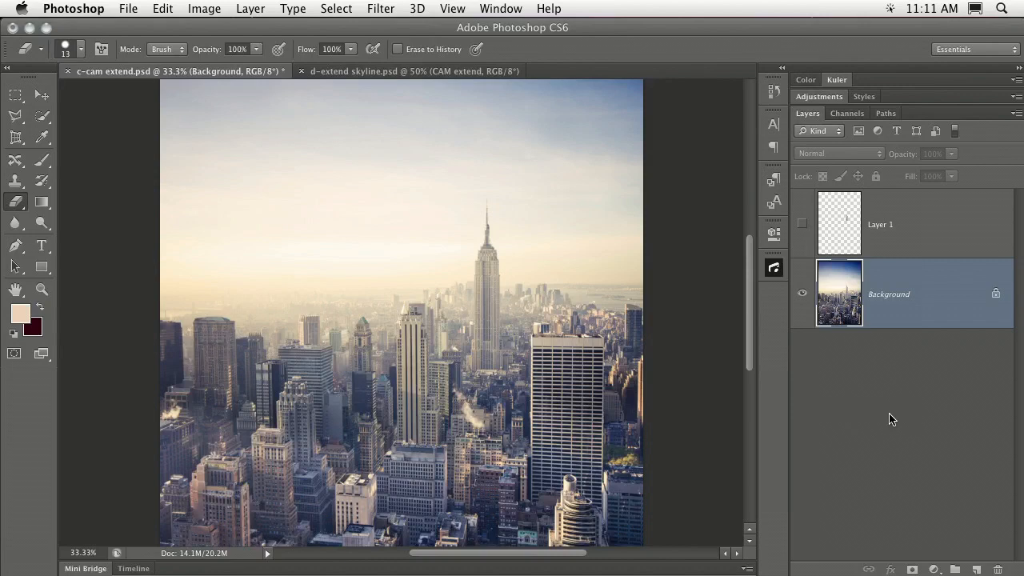
click(976, 569)
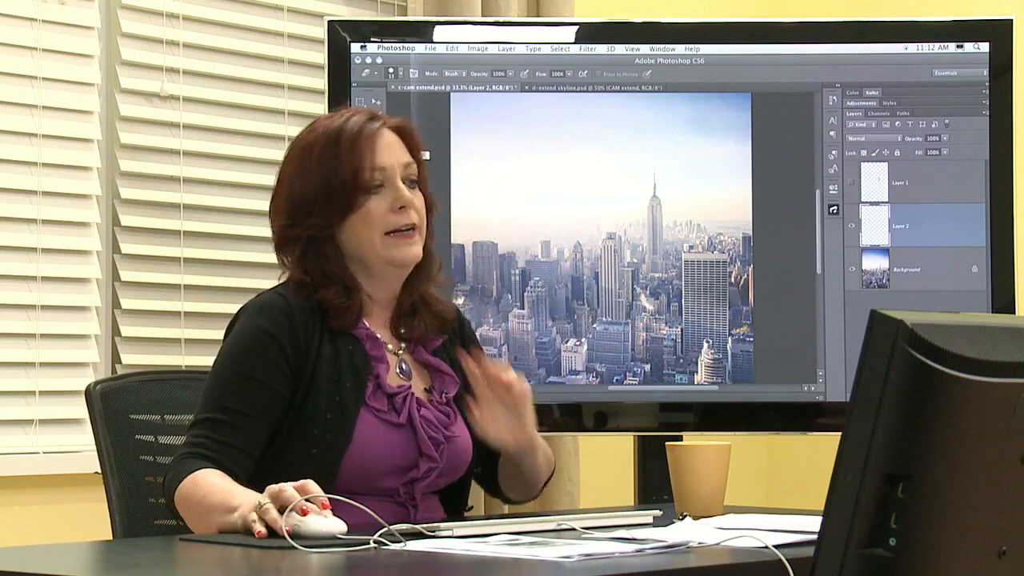
- Outline the spire and upper part of the tallest tower loosely with the Content-Aware Move Tool
key(j)
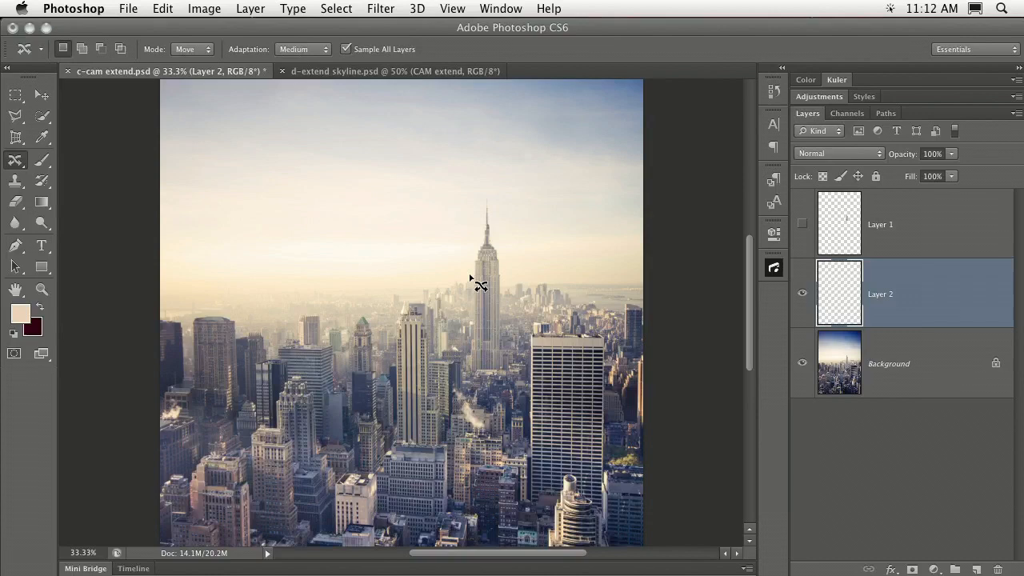
drag(469, 276, 497, 278)
mouse_move(491, 216)
mouse_down()
mouse_move(490, 199)
mouse_move(472, 277)
mouse_up()
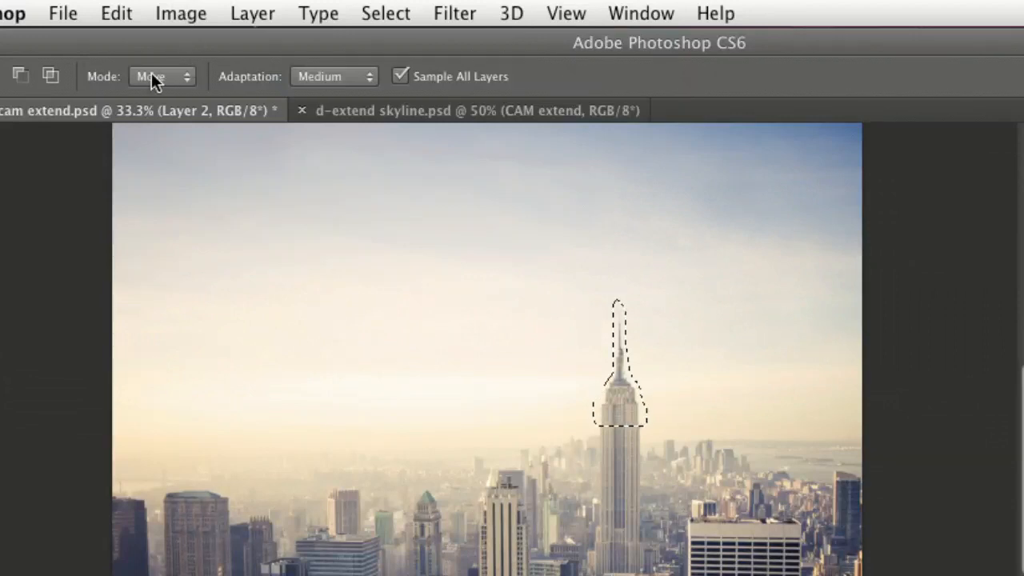
- Set the Content-Aware Move mode to Extend with Medium adaptation, stretch the tower top slightly upward on Layer 2, and deselect
click(183, 78)
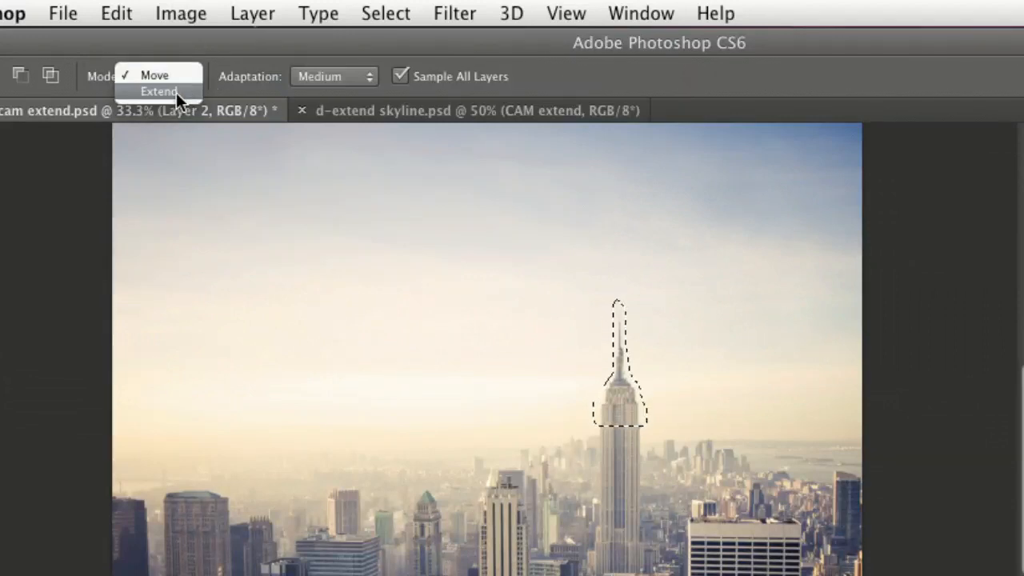
click(176, 92)
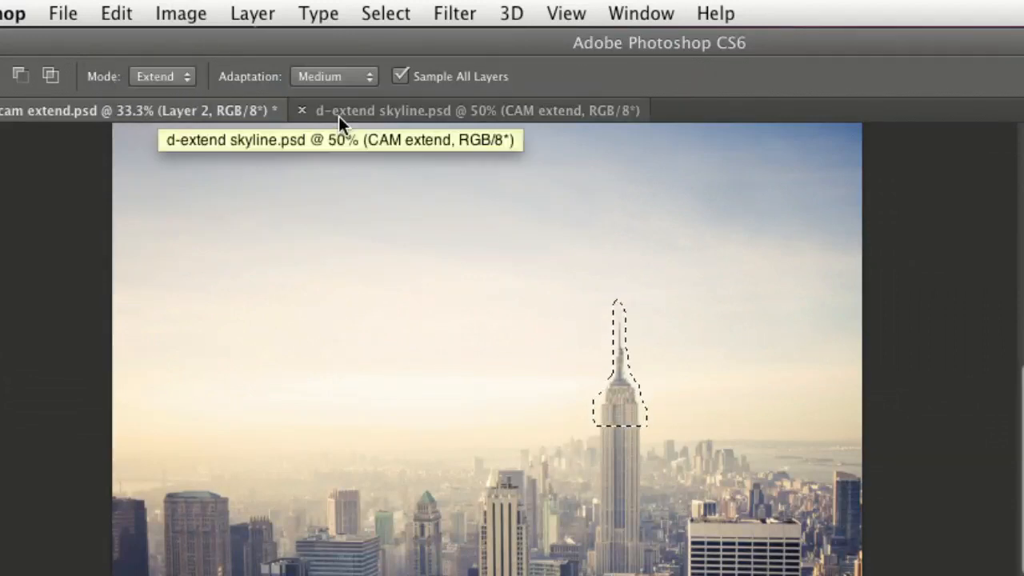
click(357, 76)
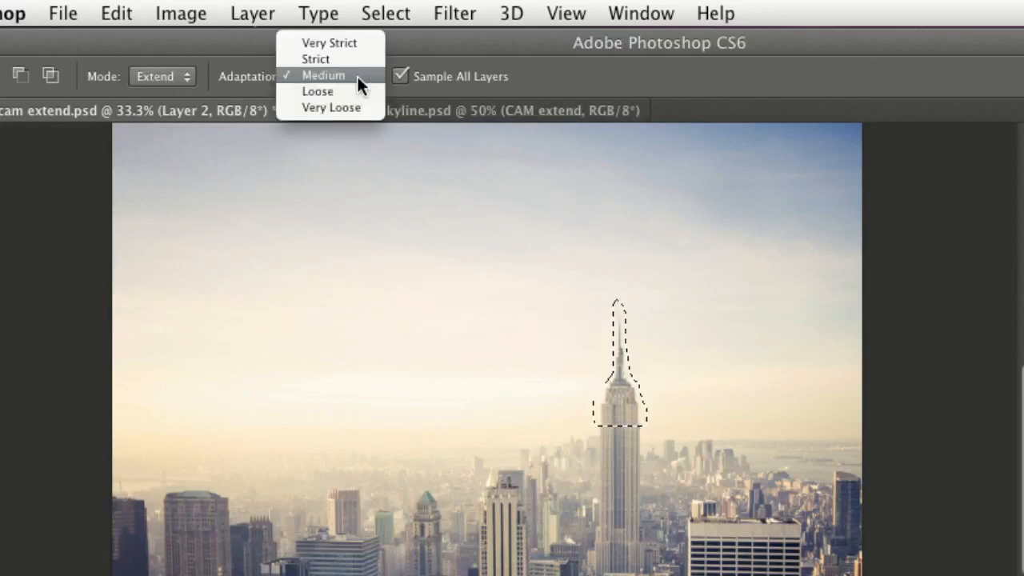
click(436, 36)
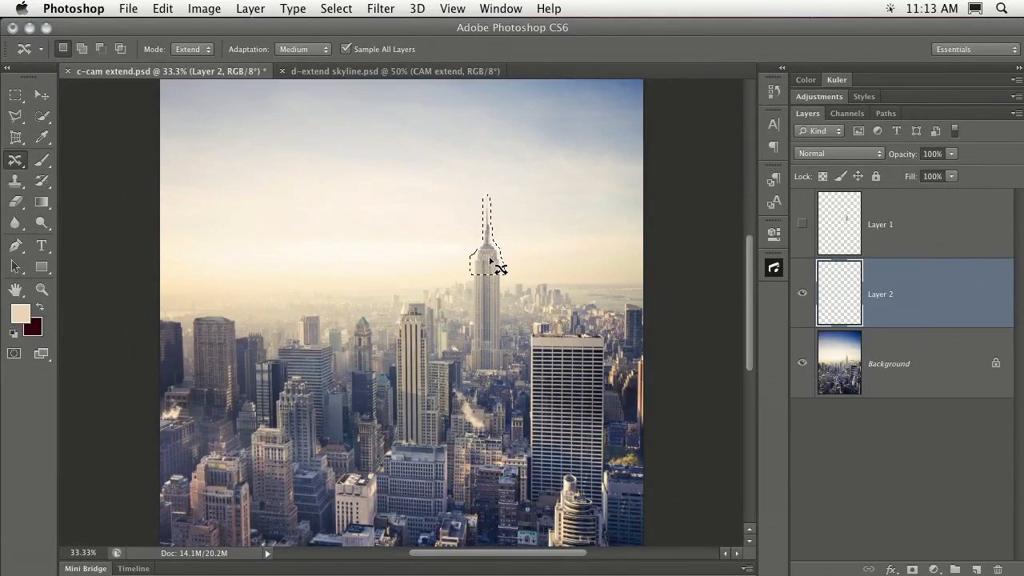
drag(490, 261, 491, 250)
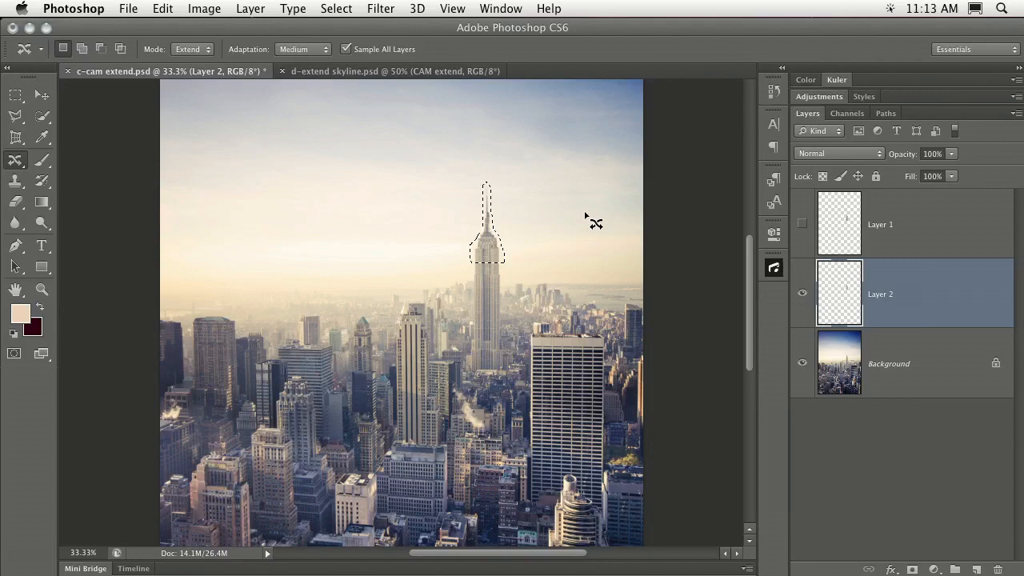
key(super+d)
- Compare the tower with Layer 2 on and off, leave Layer 2 hidden, and add a new empty layer above the Background
click(802, 294)
click(802, 294)
click(802, 294)
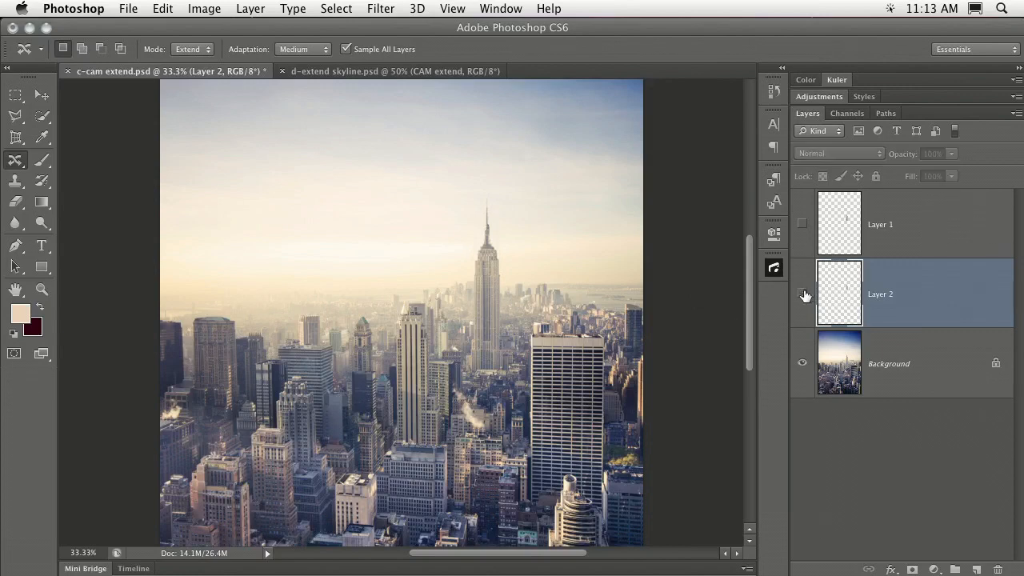
click(860, 382)
click(976, 569)
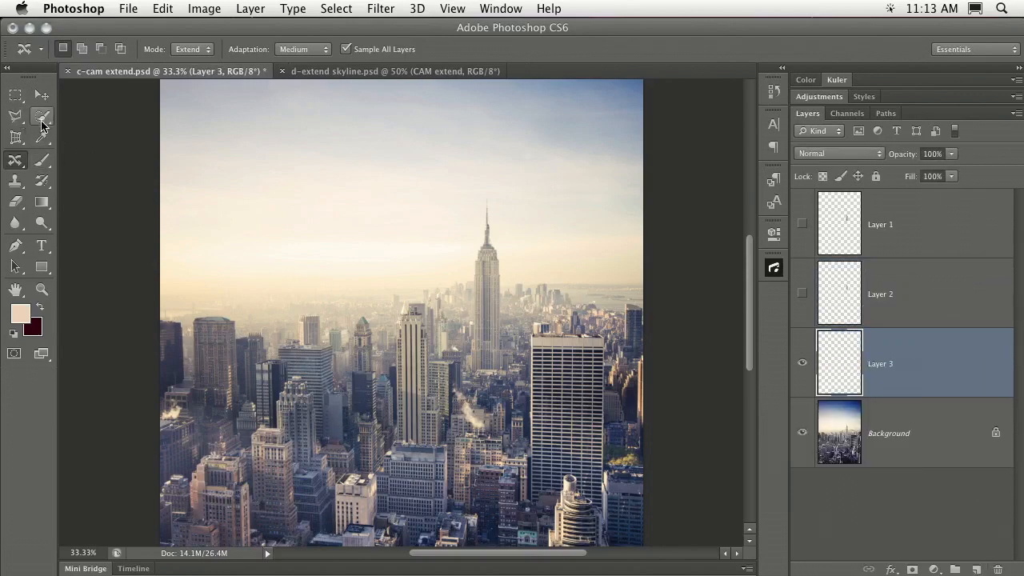
- Select the tower's upper section and spire on Layer 3 with the Quick Selection Tool at a brush size of 20
click(41, 118)
click(98, 113)
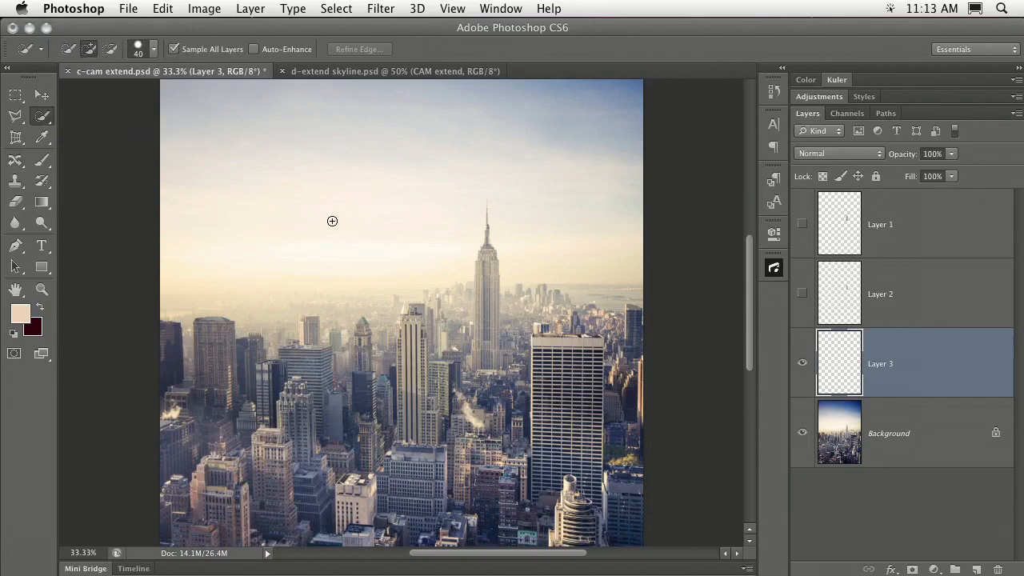
key(super+equal)
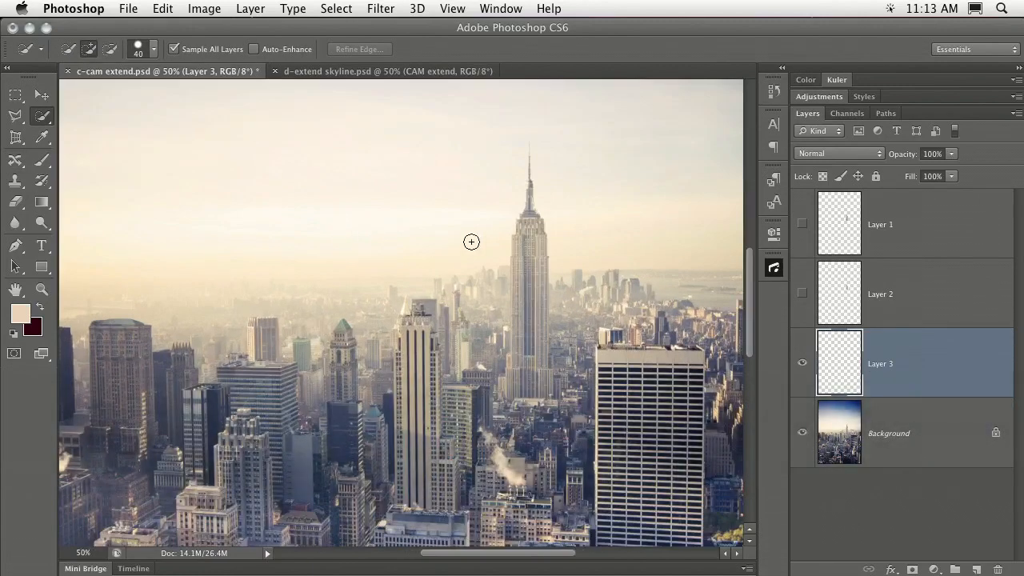
key(bracketleft)
key(bracketleft)
key(bracketleft)
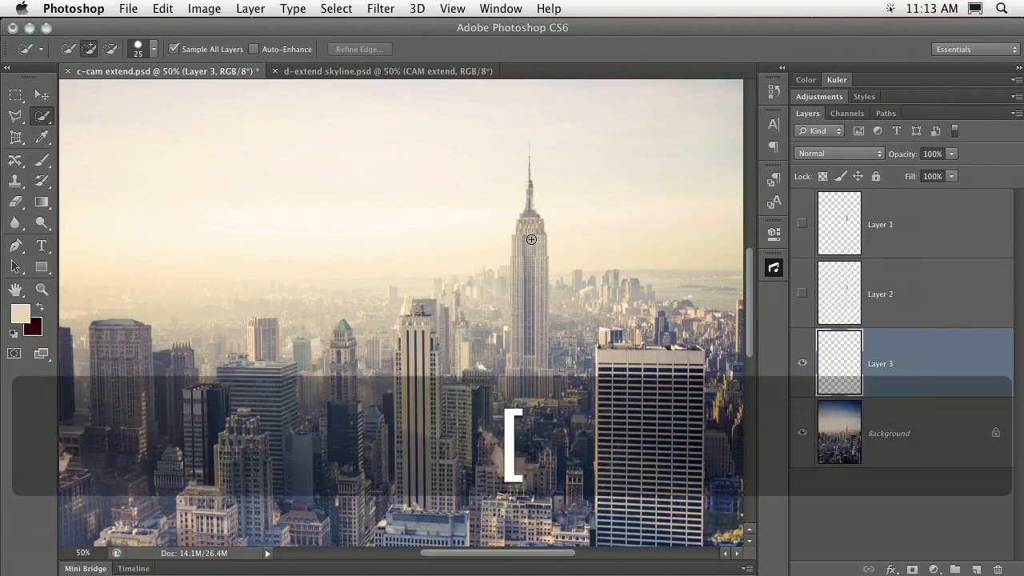
mouse_move(517, 243)
mouse_down()
mouse_move(533, 194)
mouse_move(529, 268)
mouse_move(541, 184)
mouse_move(531, 181)
mouse_move(530, 147)
mouse_up()
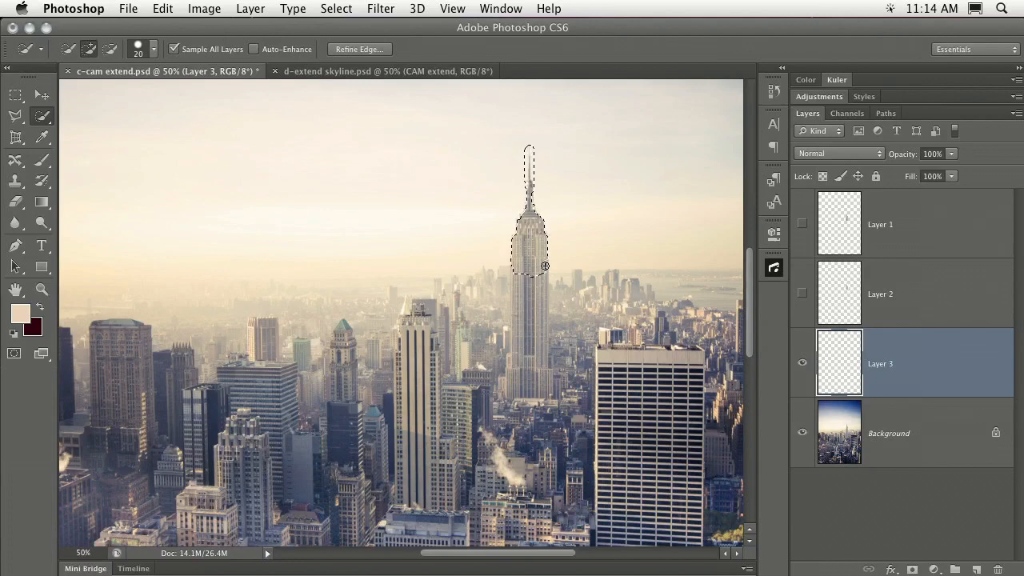
- Trim the lower edge of the tower selection straight across in Quick Mask mode, painting black with a 40 px brush
key(q)
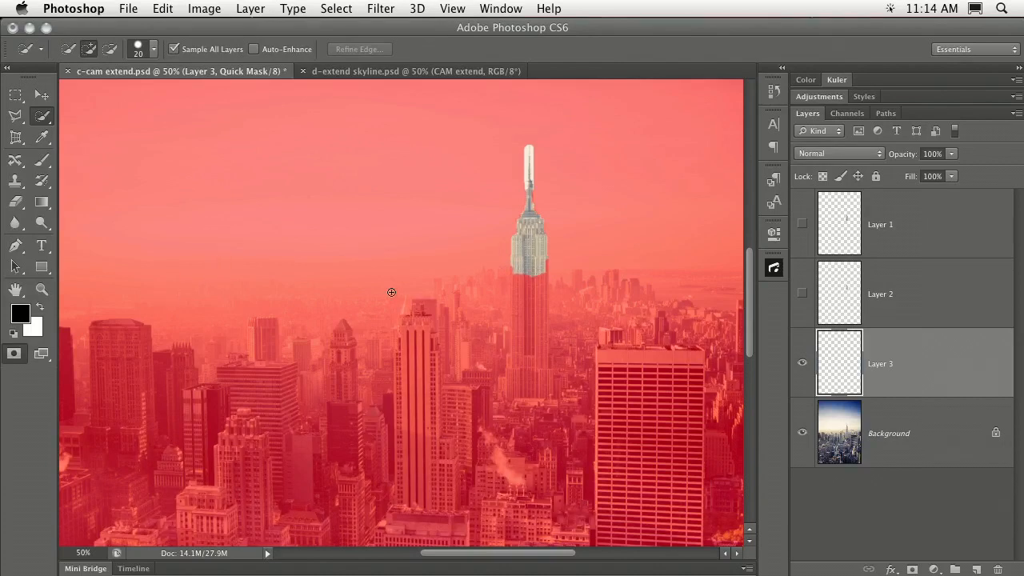
key(b)
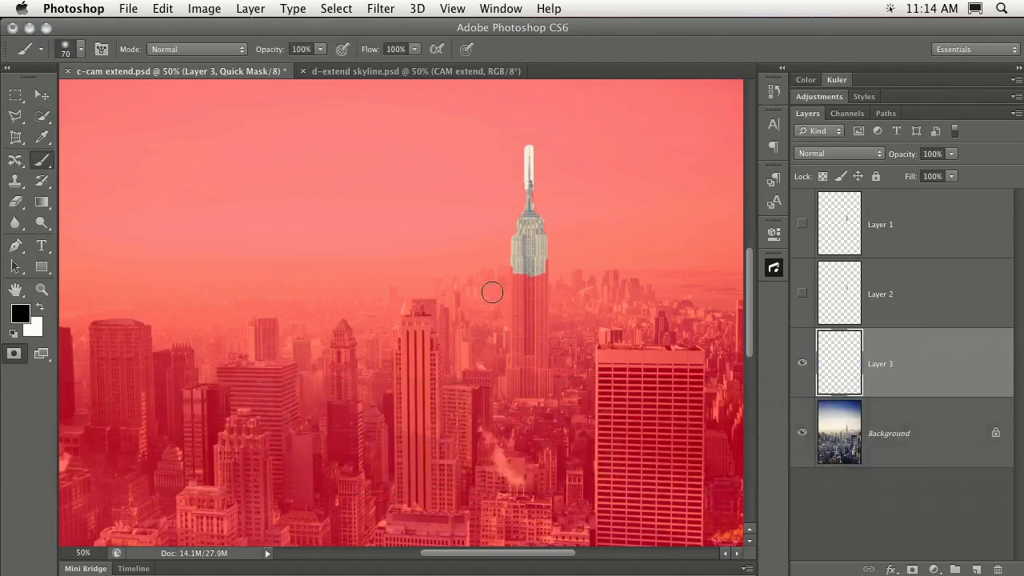
key(bracketleft)
key(bracketleft)
drag(502, 264, 589, 265)
drag(507, 274, 554, 271)
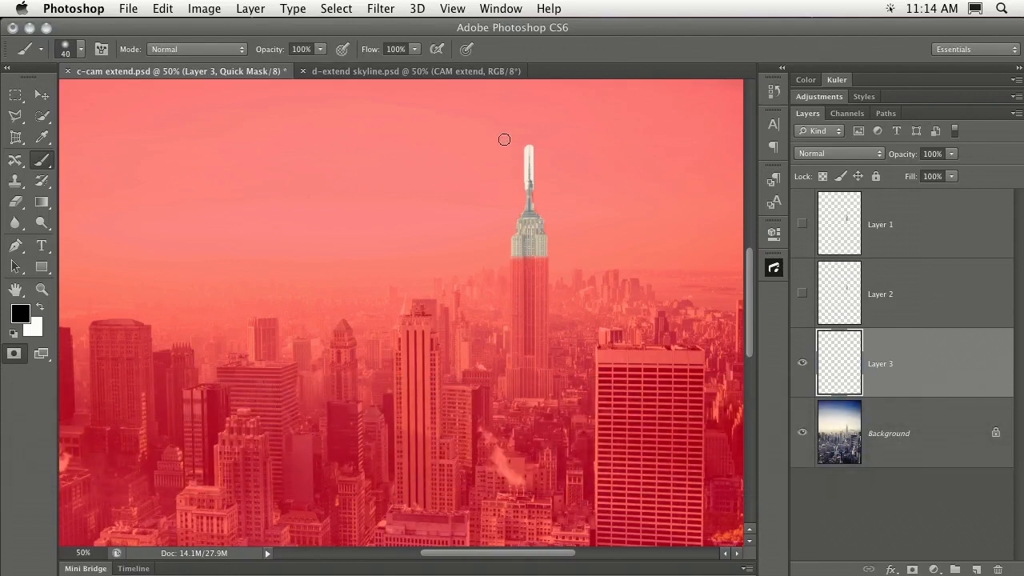
key(q)
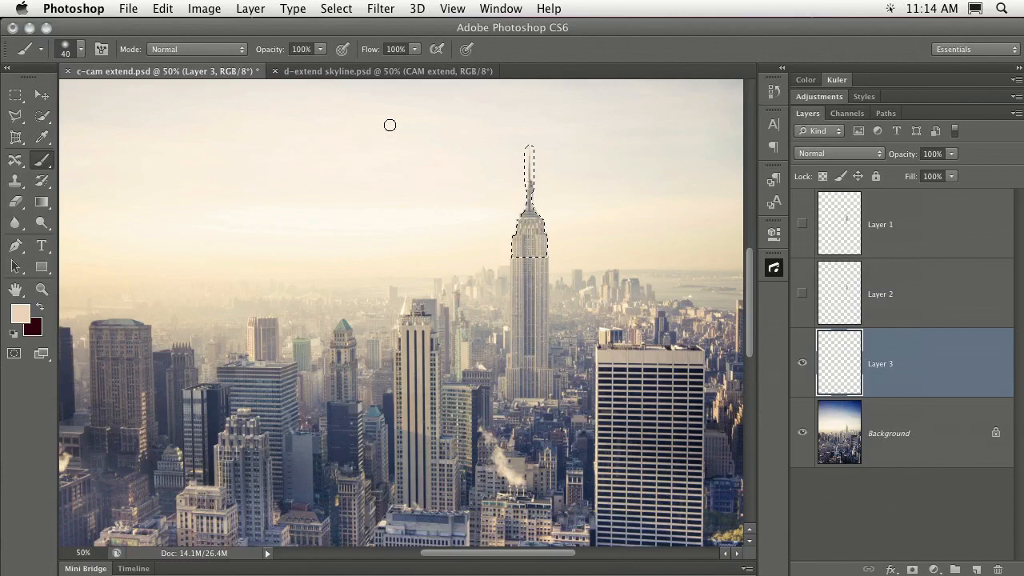
- Expand the tower selection by 4 pixels and activate the Content-Aware Move Tool
click(333, 8)
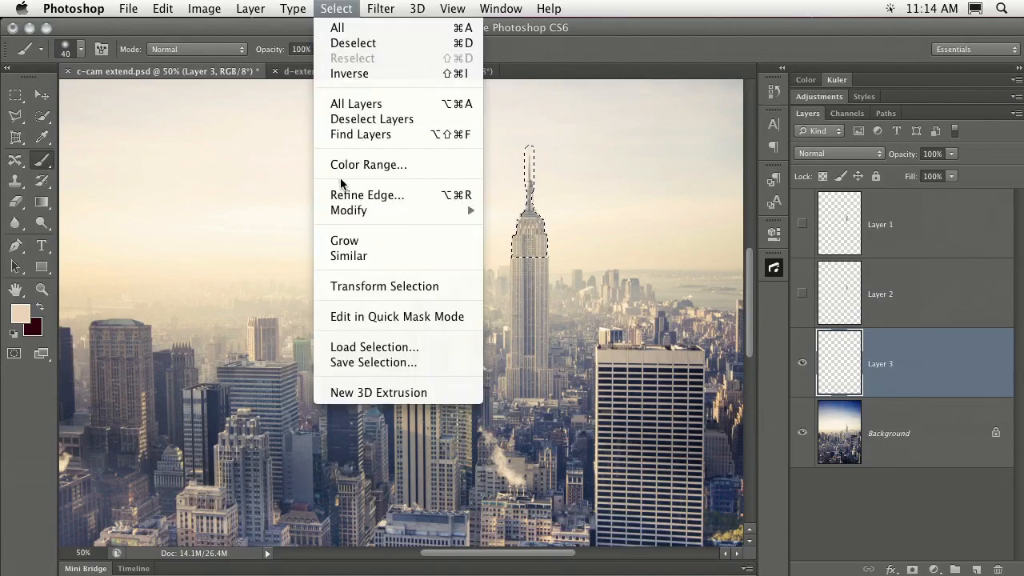
mouse_move(415, 210)
click(525, 240)
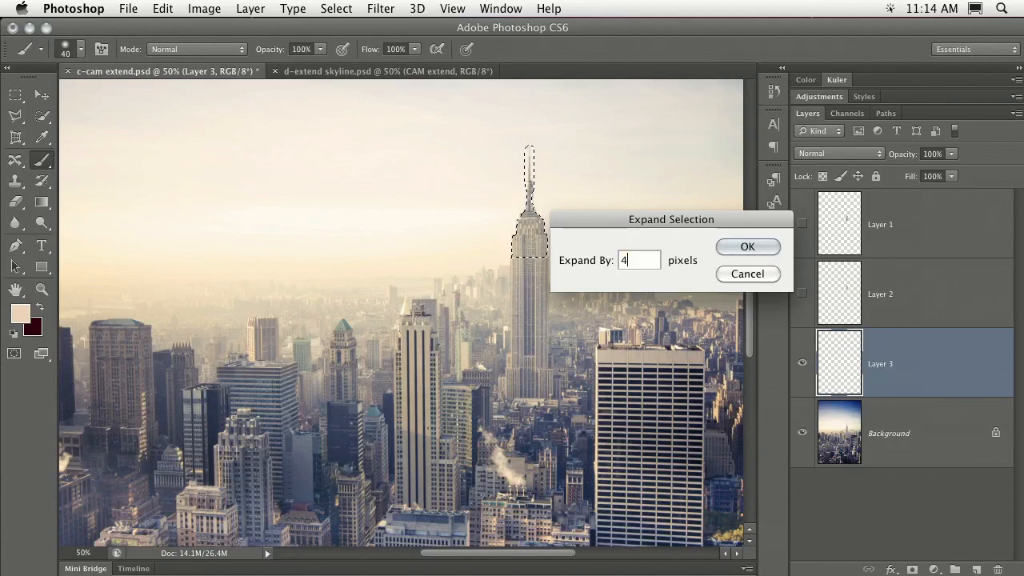
text(4)
key(Return)
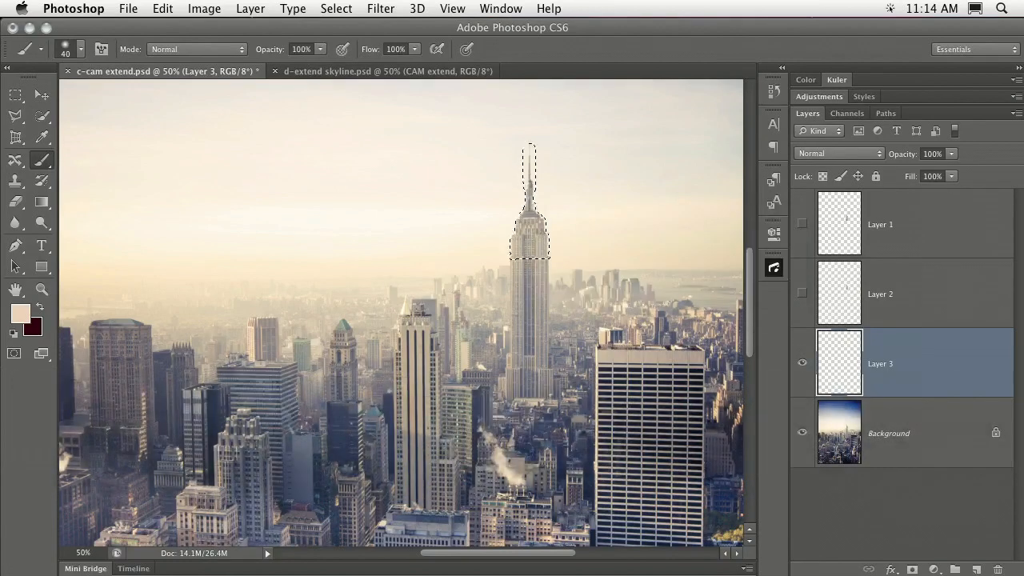
click(11, 162)
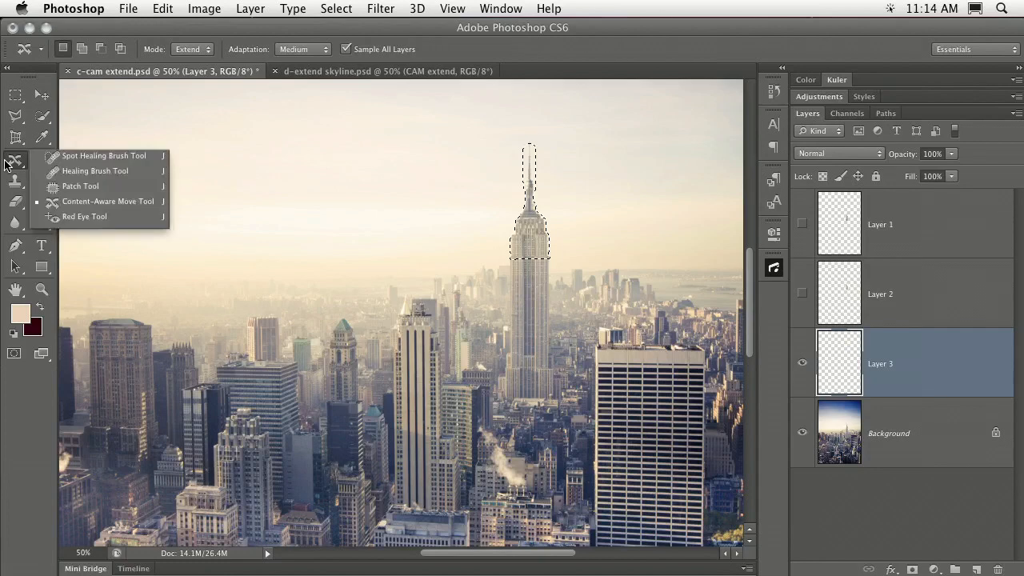
click(76, 204)
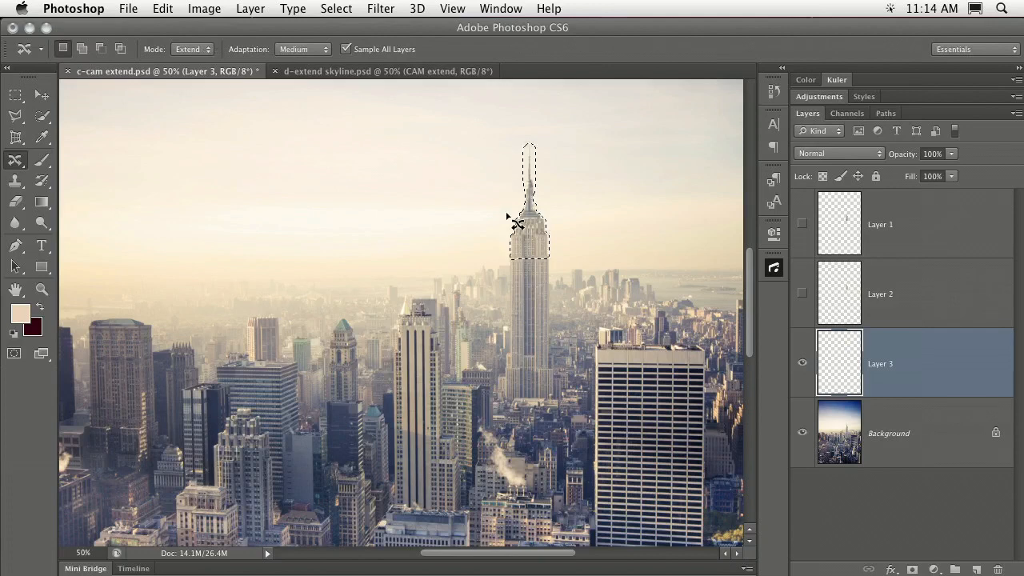
- Try to extend the tower's top about 0.5 in straight up on Layer 3, and undo it
drag(532, 233, 530, 172)
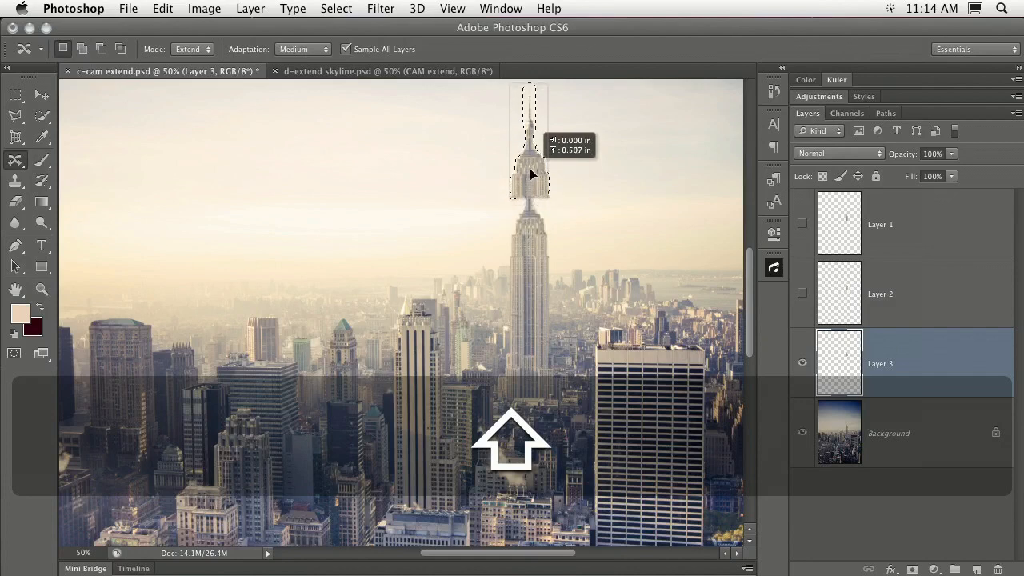
drag(529, 169, 530, 169)
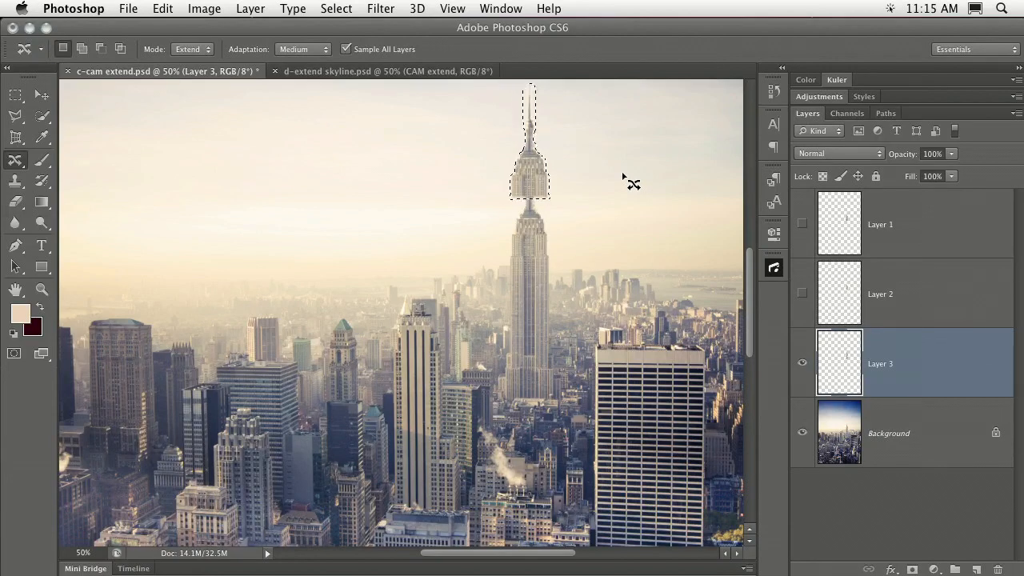
key(super+z)
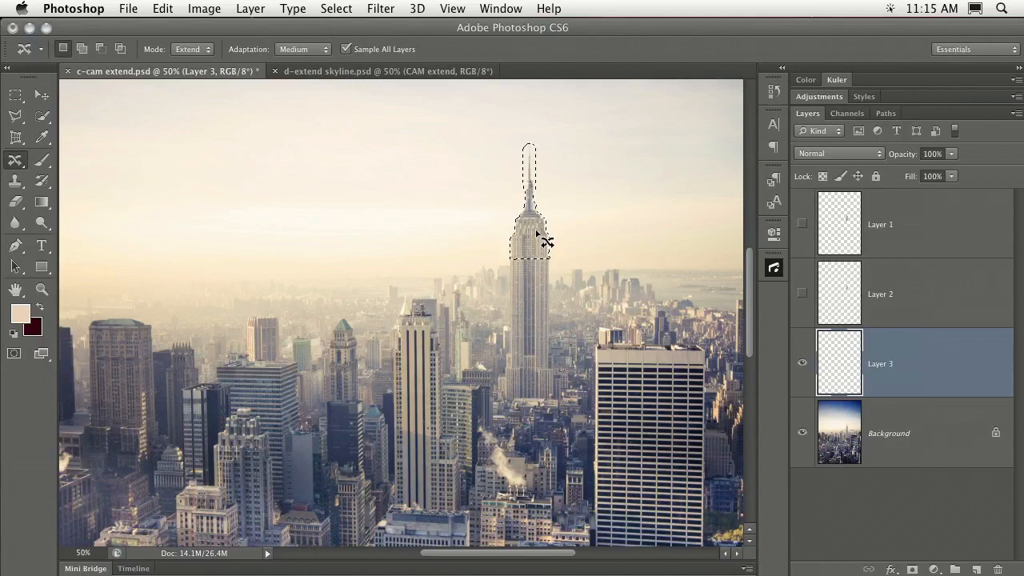
- Extend the tower's selected top only slightly straight upward on Layer 3 in Extend mode with Medium adaptation, and deselect
drag(539, 240, 533, 234)
key(shift)
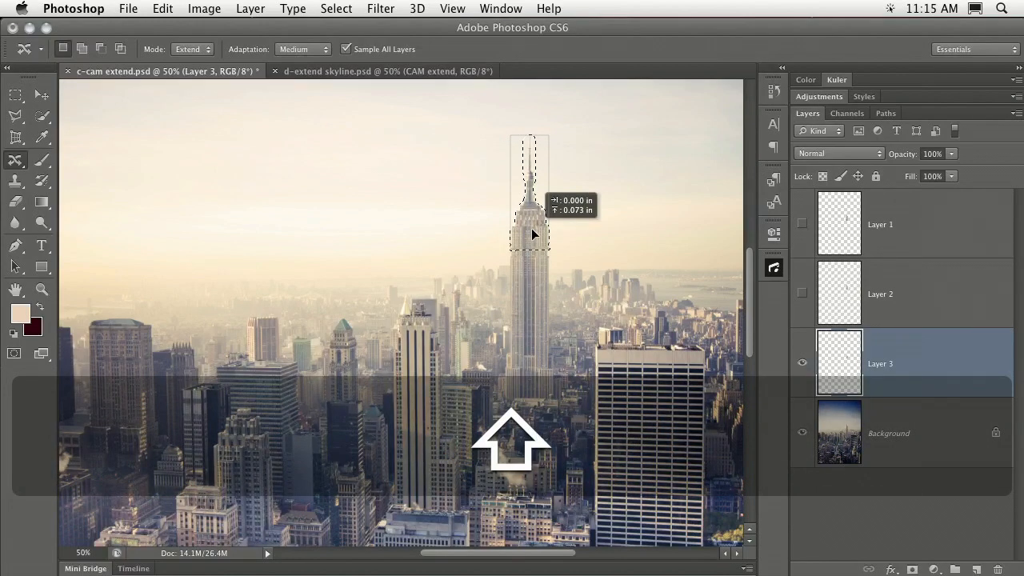
drag(533, 233, 532, 223)
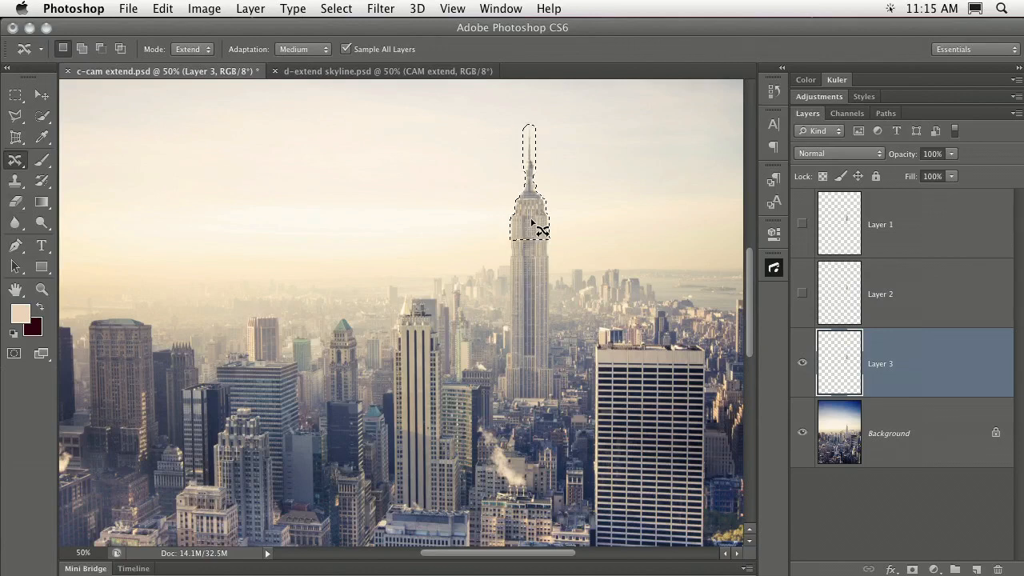
key(super+d)
- Compare the tower with Layer 3 off and on, and close c-cam extend.psd without saving
click(802, 364)
click(802, 363)
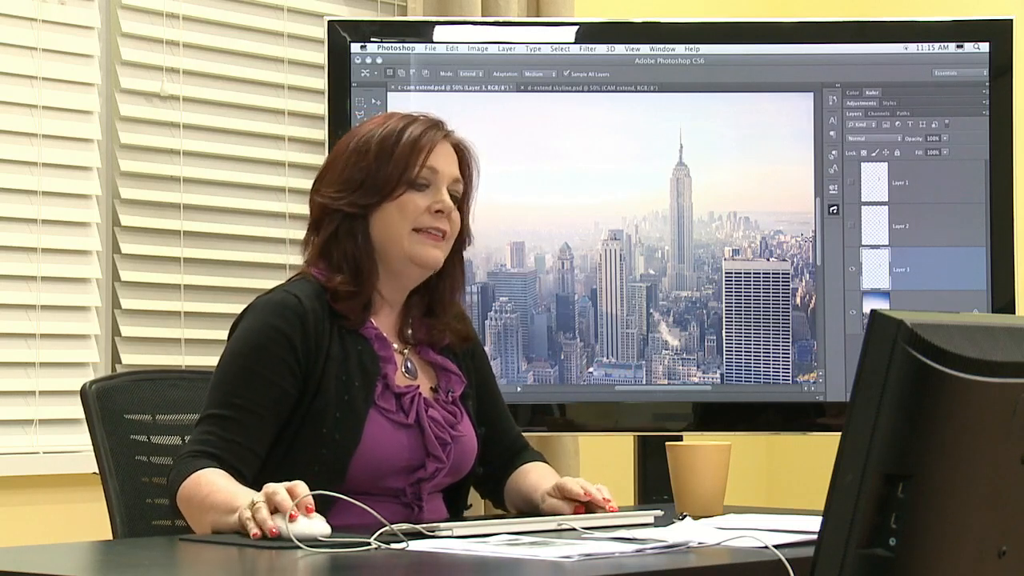
key(super+w)
key(d)
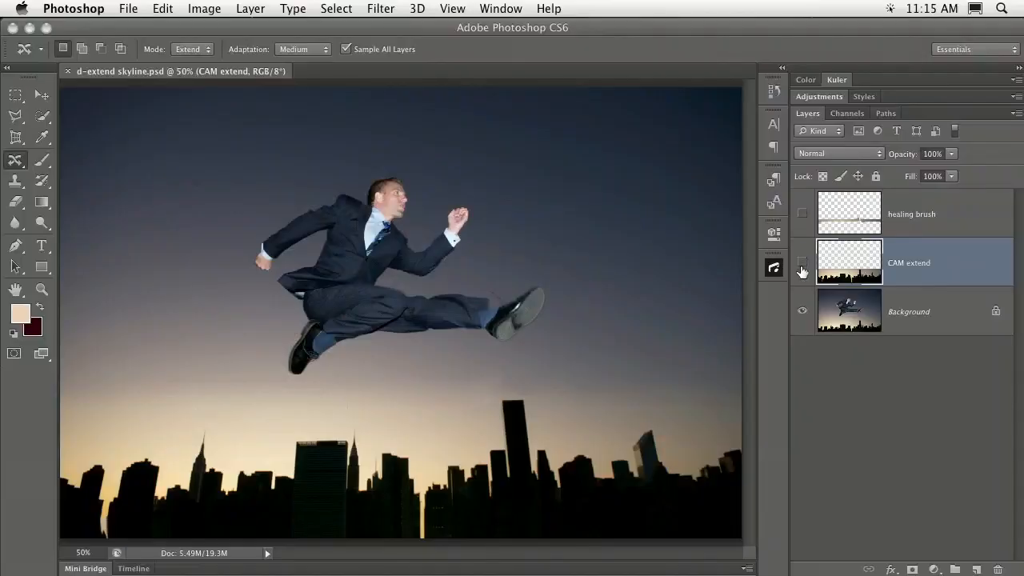
- Compare the skyline with the CAM extend and healing brush layers on and off, leaving both hidden
click(802, 261)
click(802, 264)
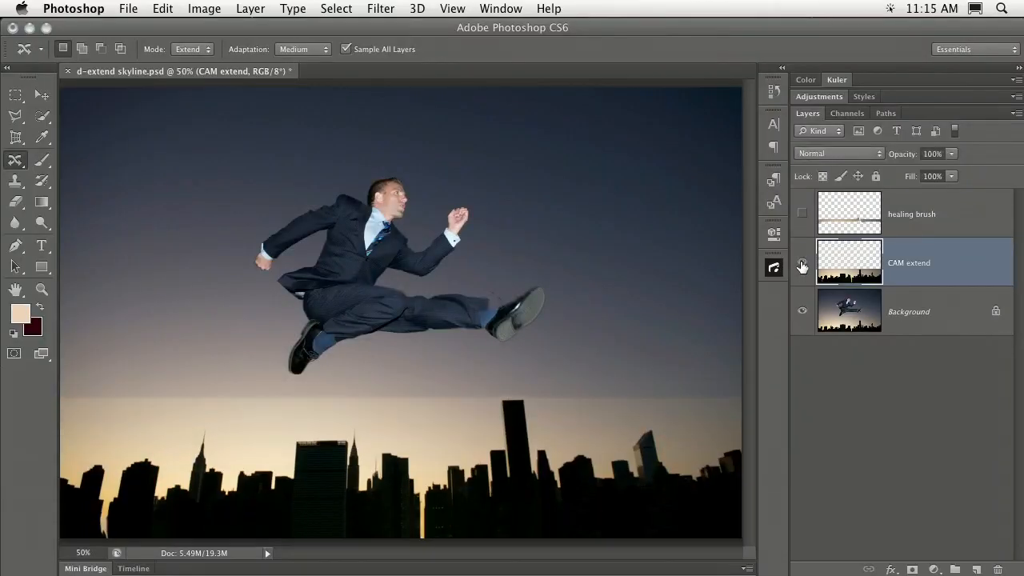
click(802, 264)
click(802, 264)
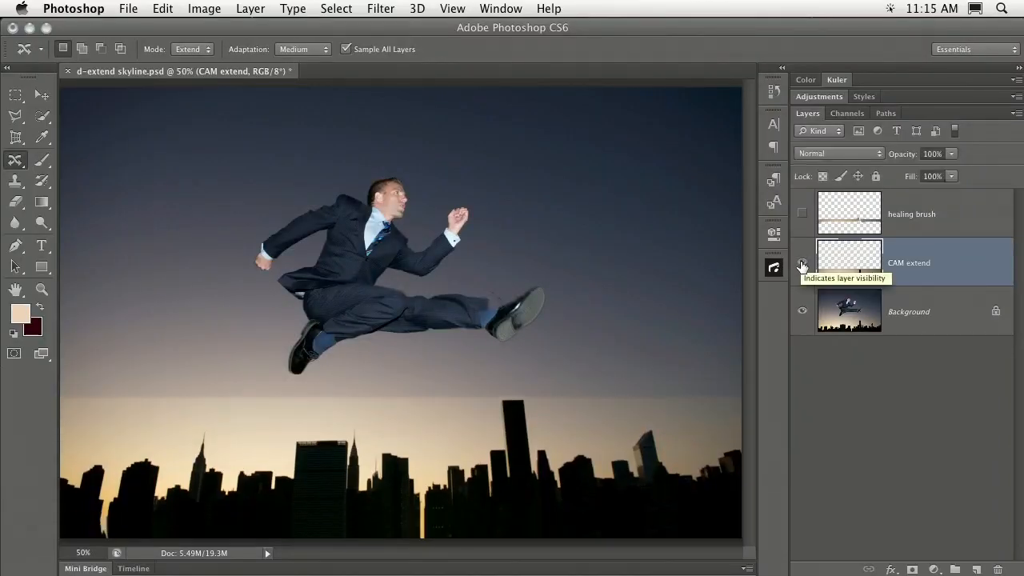
click(802, 215)
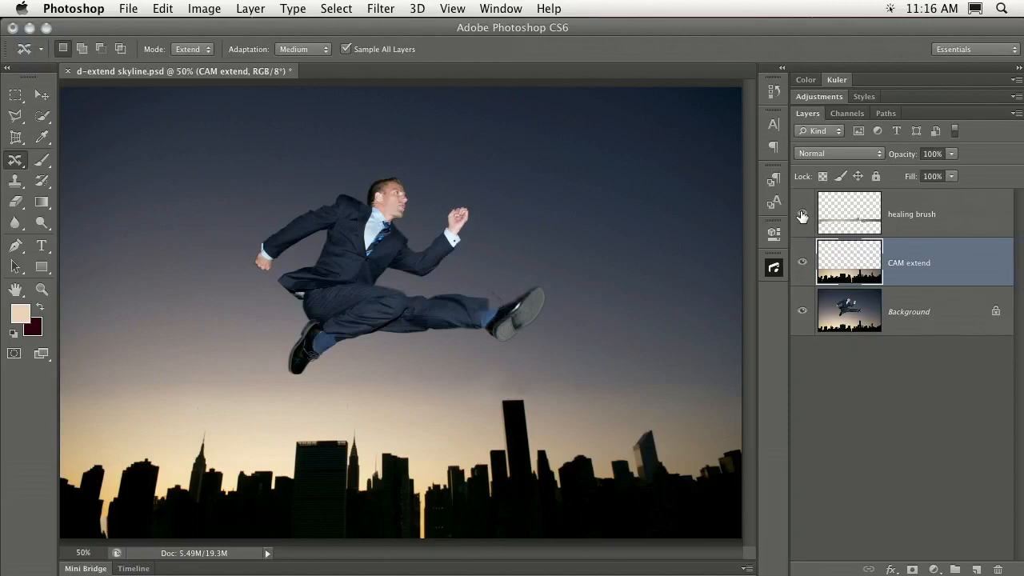
click(801, 263)
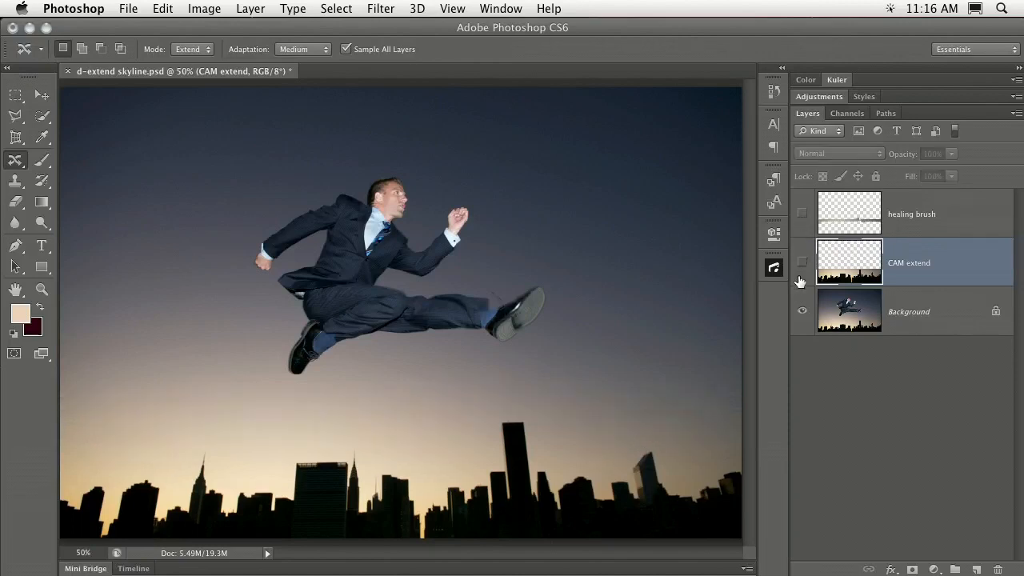
- Add a new empty layer directly above the Background in d-extend skyline.psd
click(831, 314)
drag(832, 314, 975, 569)
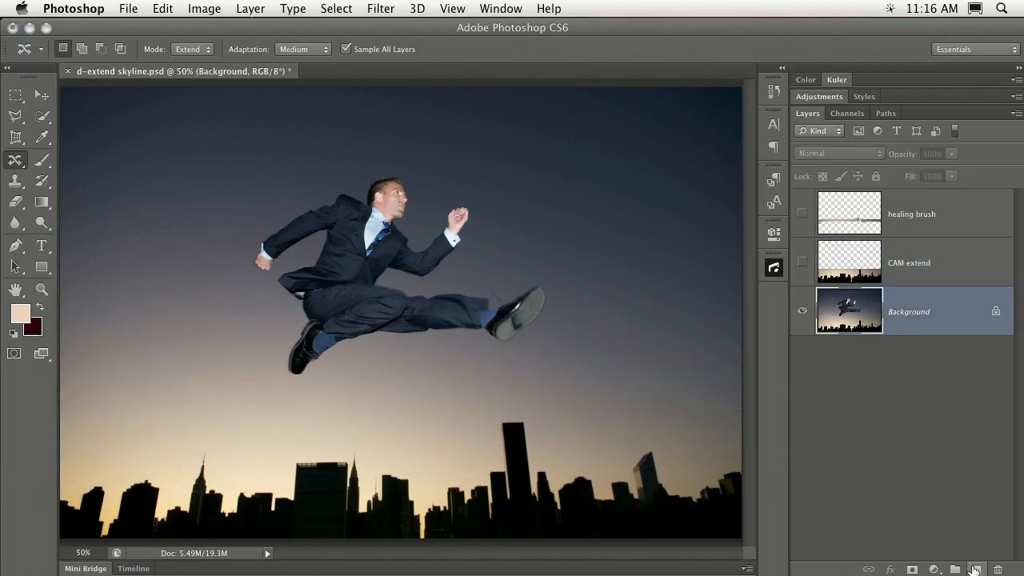
click(975, 568)
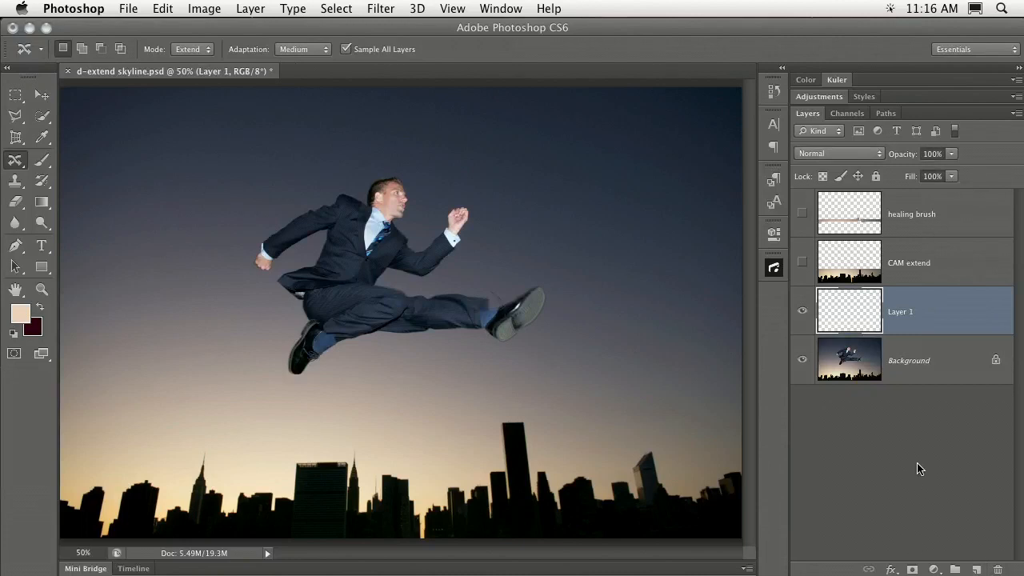
- Select the whole dark city skyline on the Background layer with the Quick Selection Tool at a brush size of 20
click(39, 118)
click(116, 115)
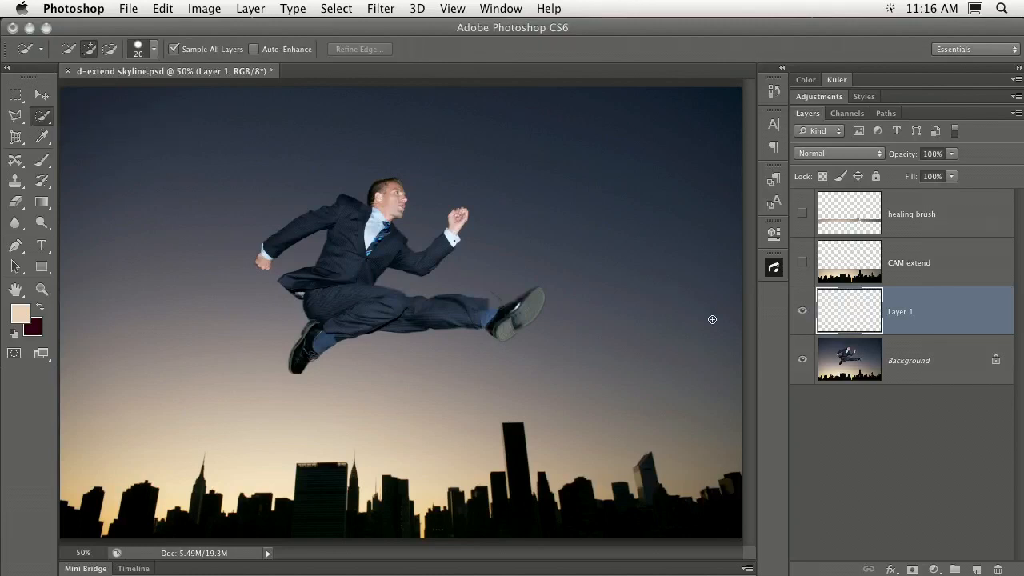
click(849, 367)
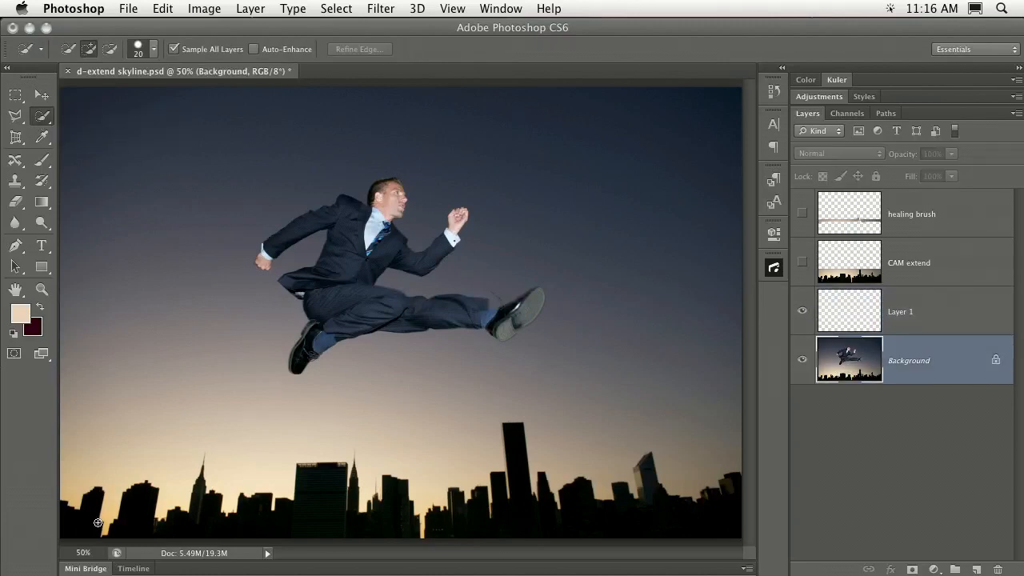
mouse_move(89, 531)
mouse_down()
mouse_move(126, 513)
mouse_move(173, 527)
mouse_move(482, 526)
mouse_up()
mouse_move(515, 434)
mouse_down()
mouse_move(520, 491)
mouse_move(599, 511)
mouse_move(679, 496)
mouse_move(640, 468)
mouse_move(646, 516)
mouse_up()
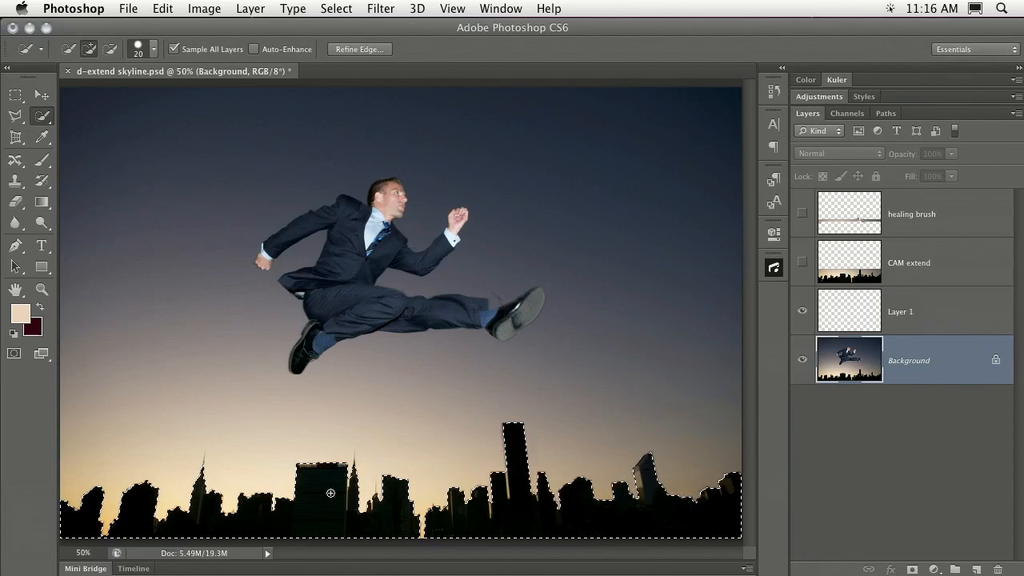
- Expand the skyline selection by 5 pixels twice in a row
click(336, 8)
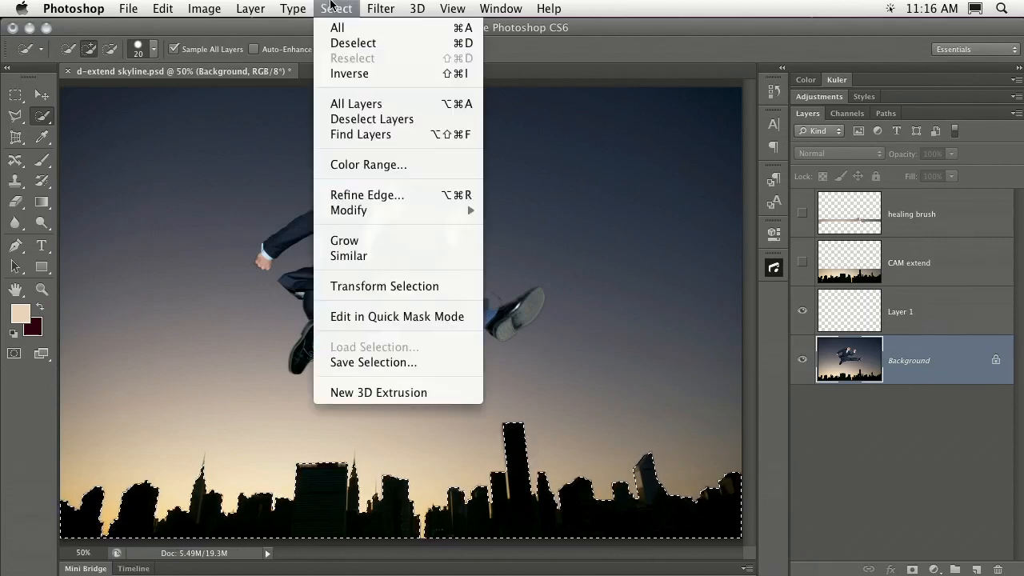
mouse_move(342, 209)
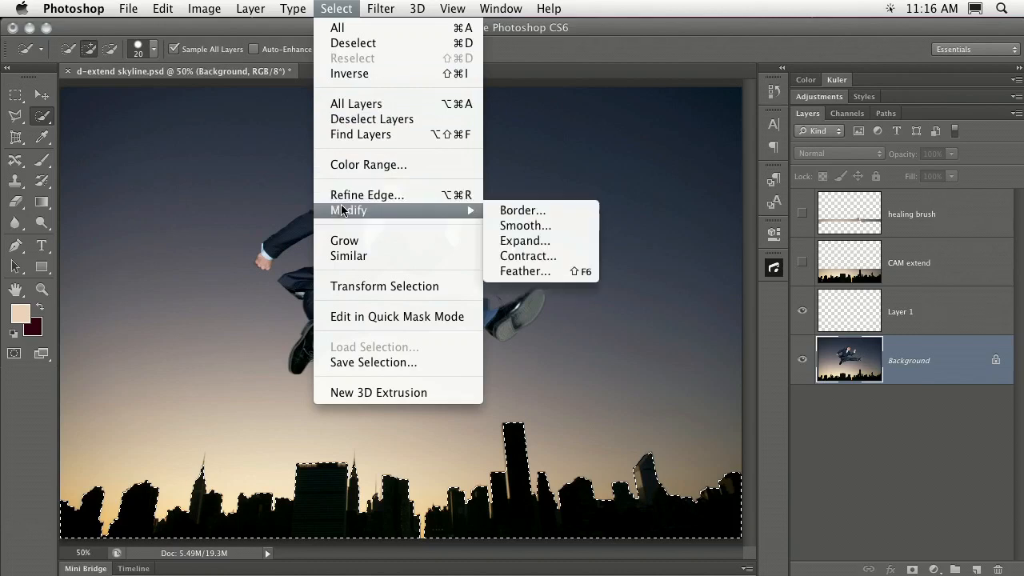
click(550, 241)
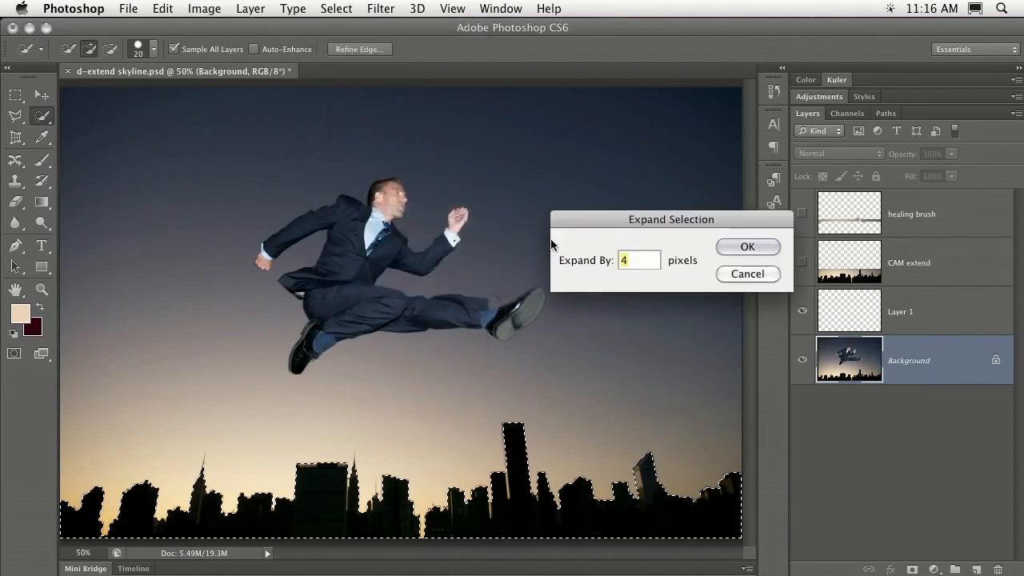
text(5)
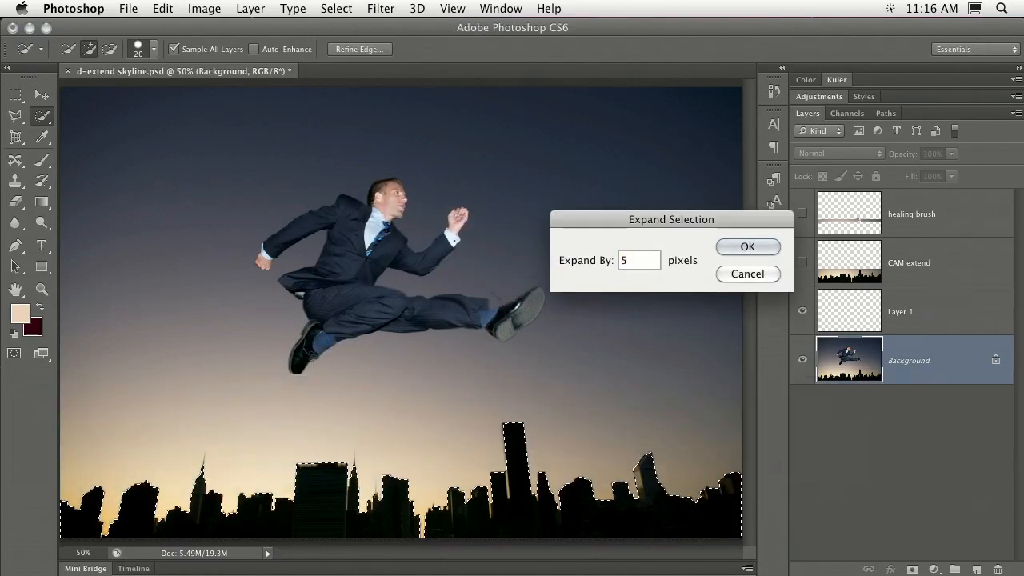
key(Return)
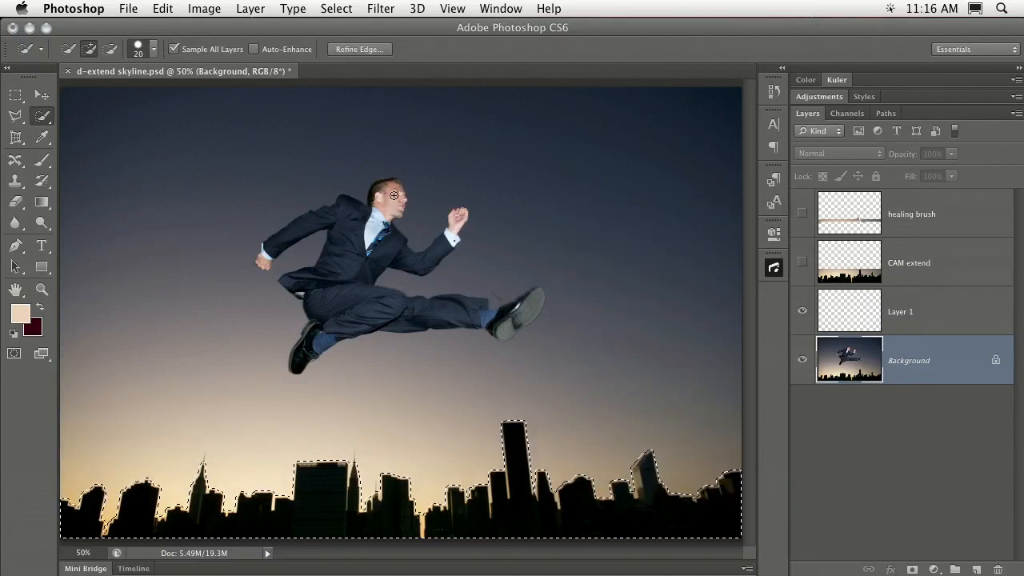
click(342, 8)
mouse_move(361, 210)
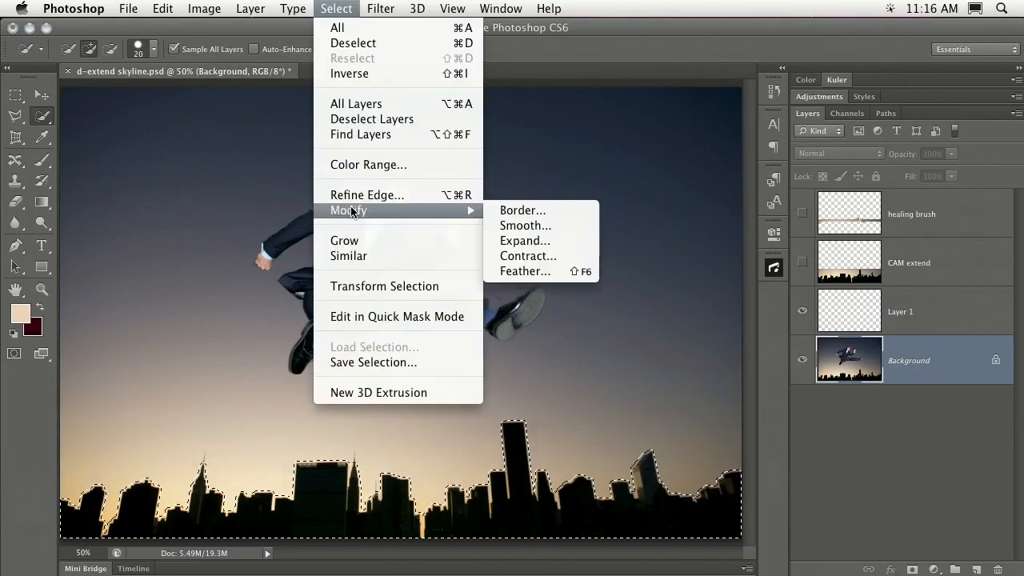
click(534, 240)
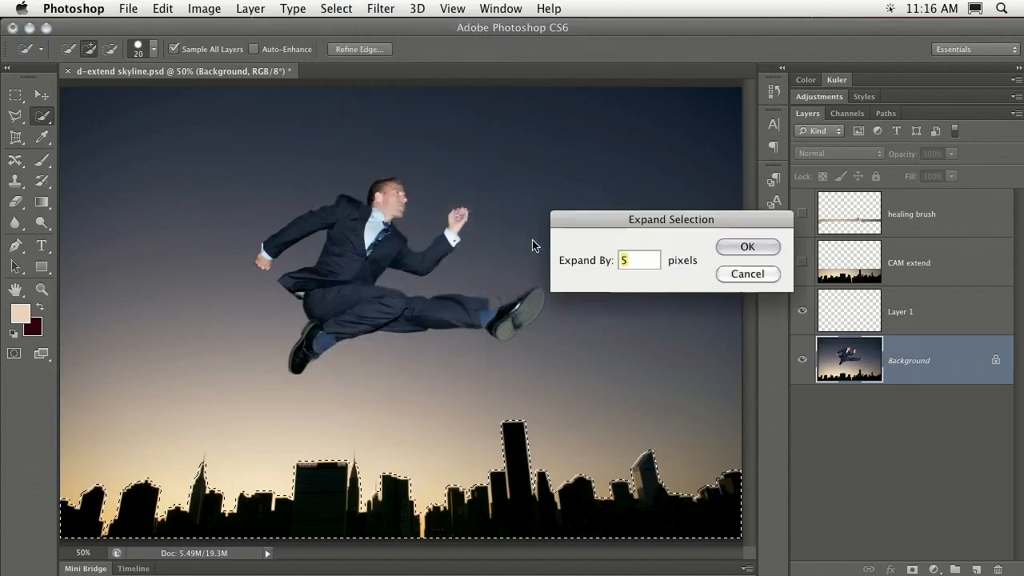
key(Return)
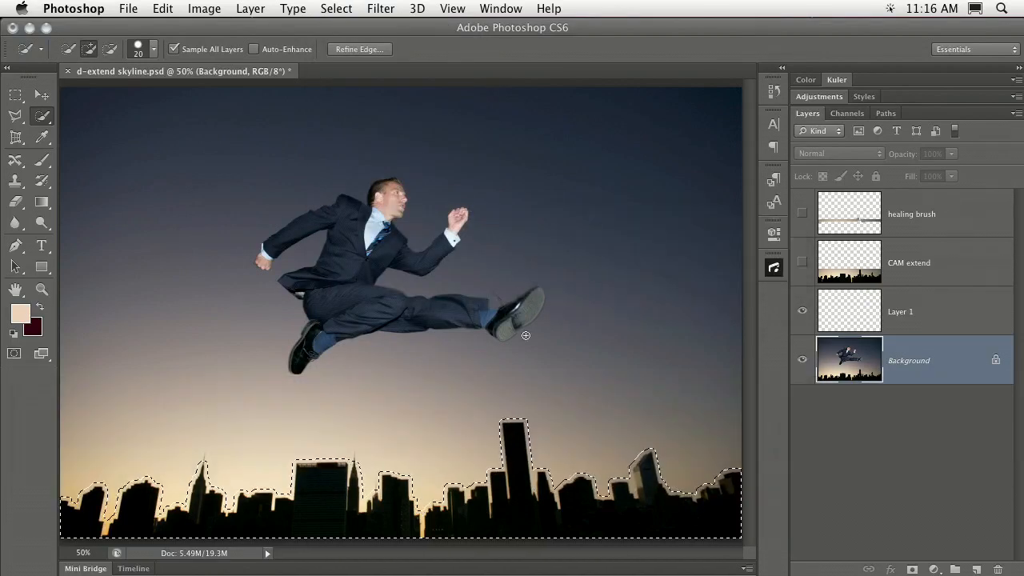
- Extend the selected skyline slightly upward on Layer 1 with the Content-Aware Move Tool in Extend mode at Strict adaptation, and deselect
click(843, 309)
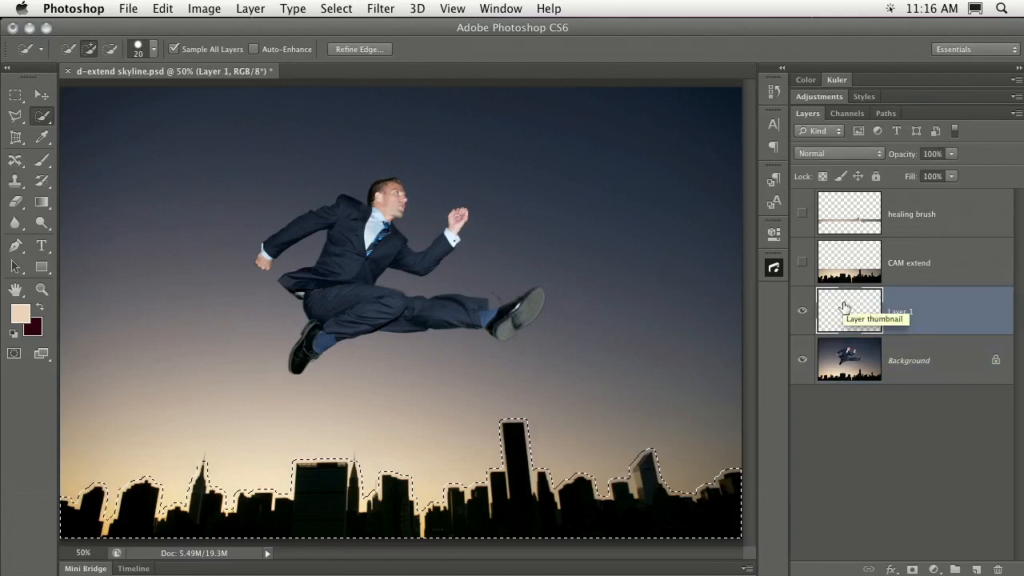
click(13, 163)
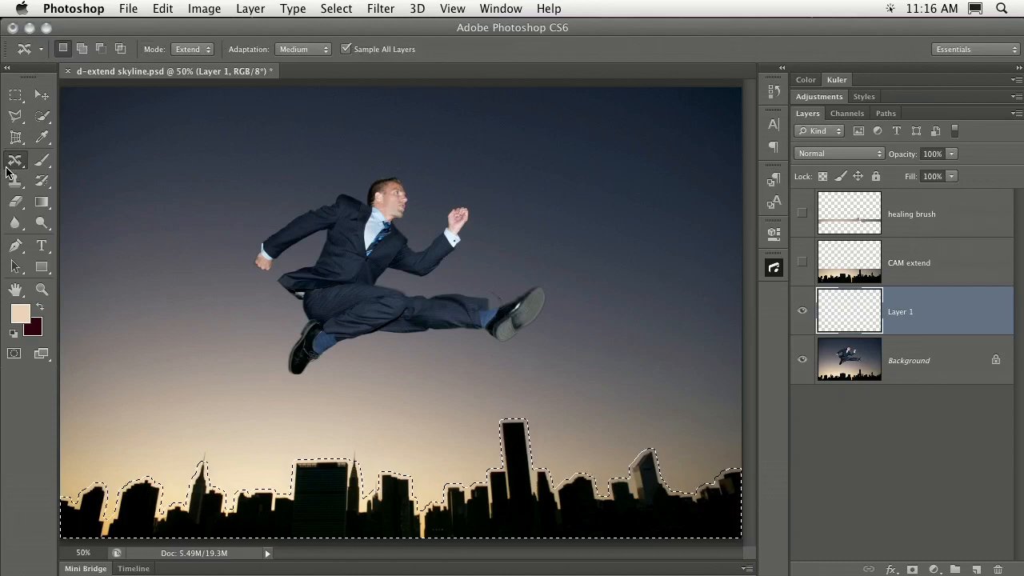
click(306, 48)
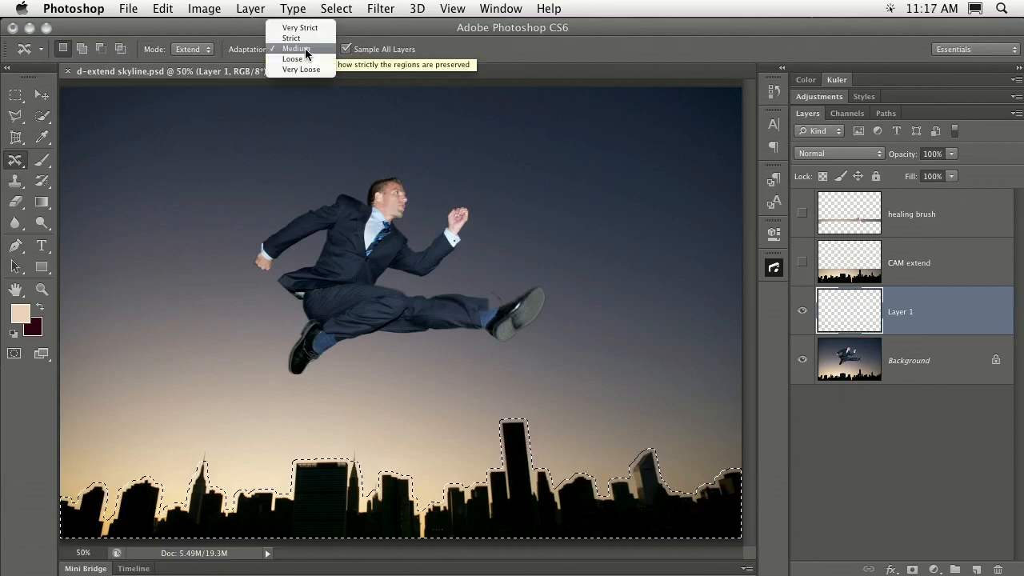
key(Escape)
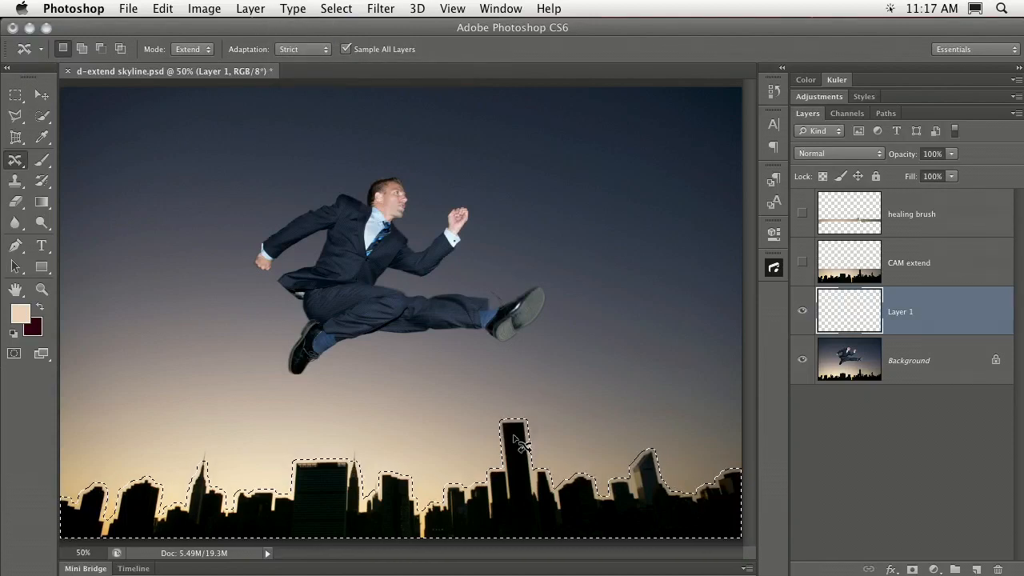
drag(513, 436, 514, 423)
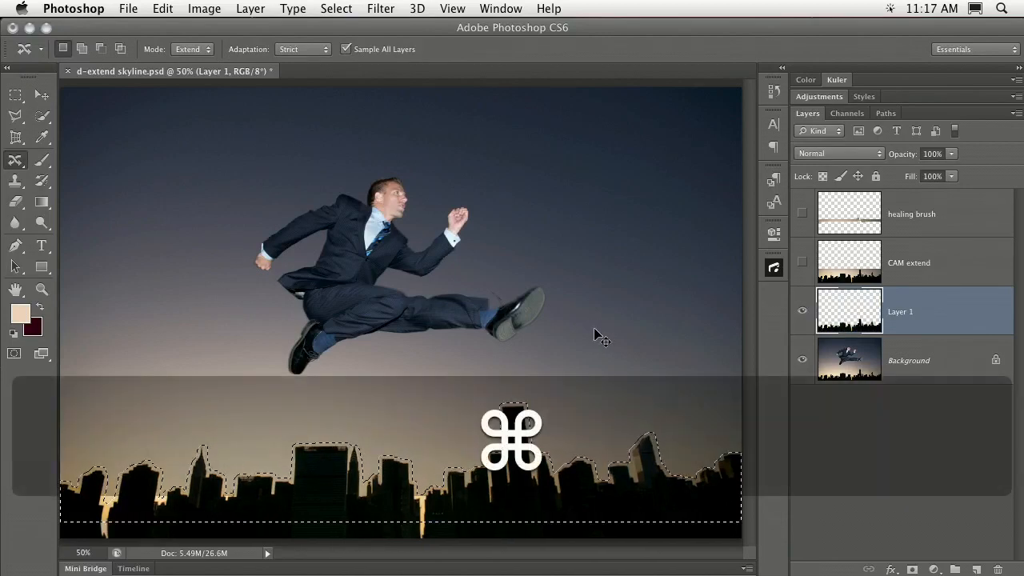
key(super+d)
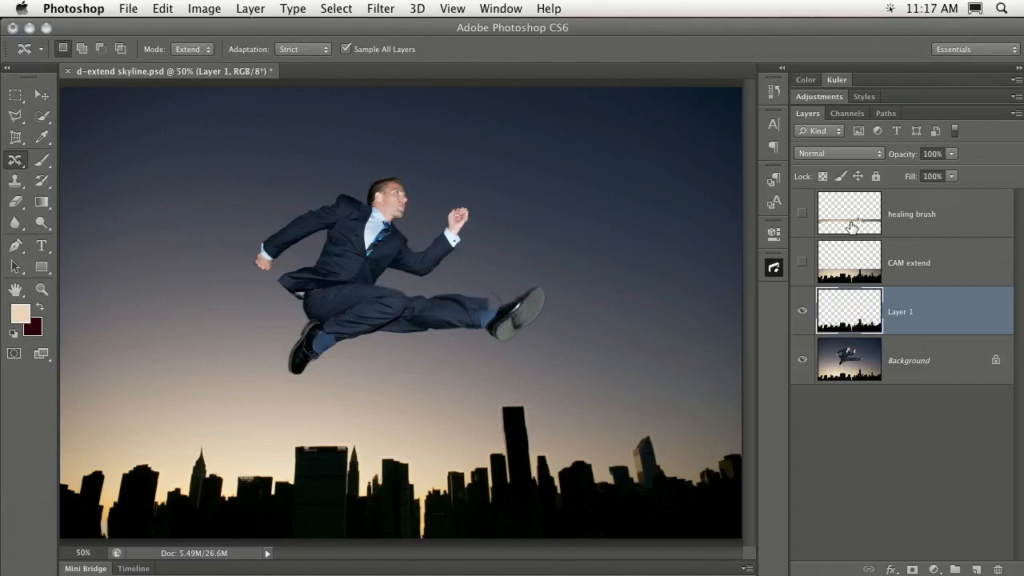
- Activate the Rectangular Marquee Tool and compare the skyline with Layer 1 off and on
click(14, 96)
click(66, 94)
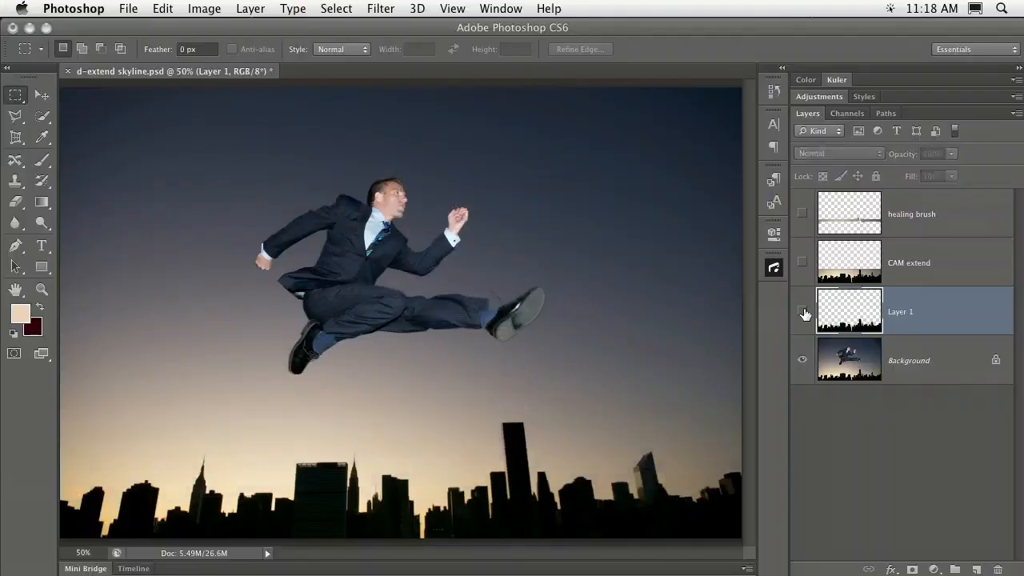
click(802, 312)
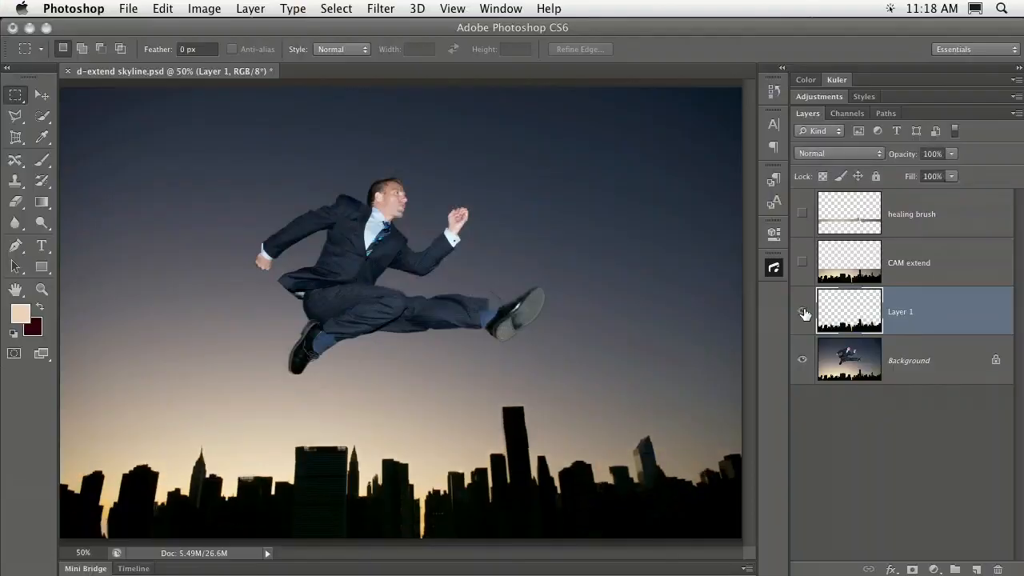
click(803, 312)
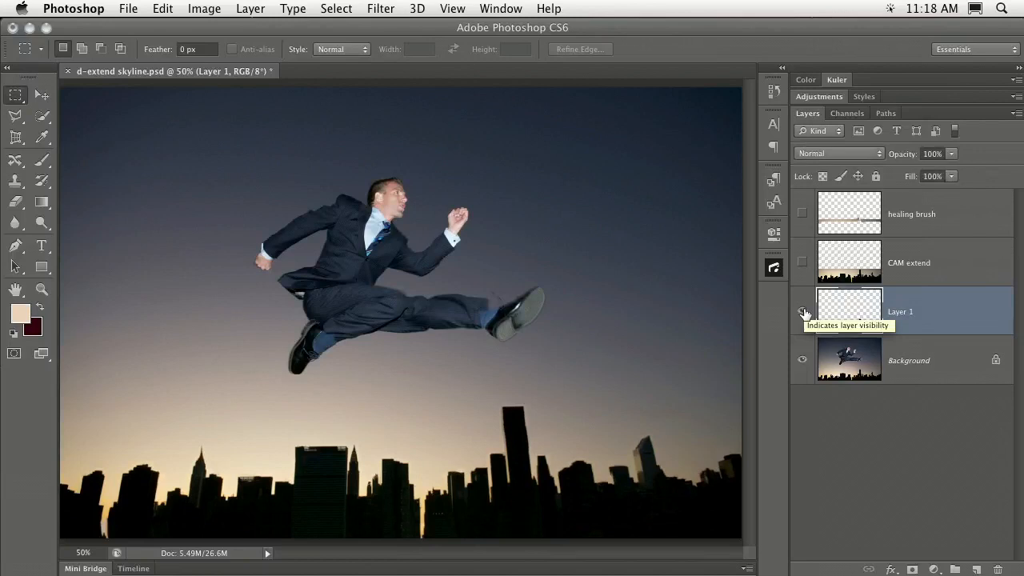